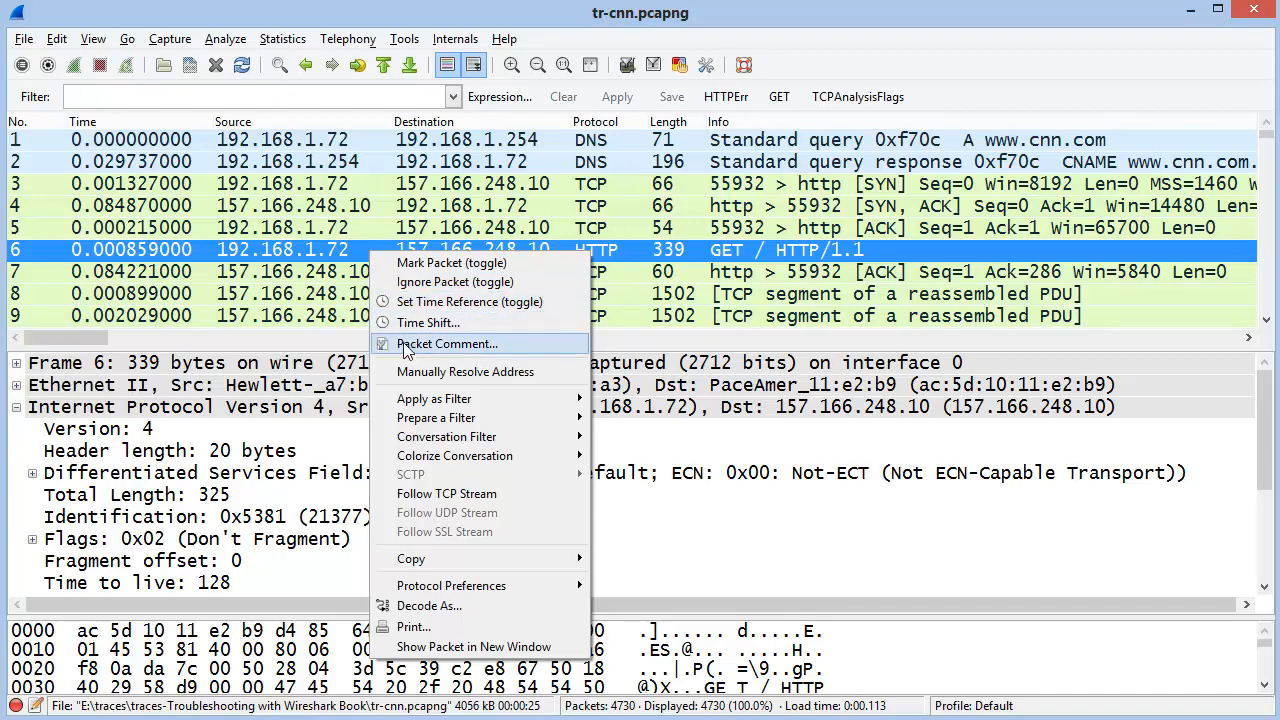
Attach the comment 'This is an HTTP GET Request' to packet 6 and verify it under Packet comments
click(446, 343)
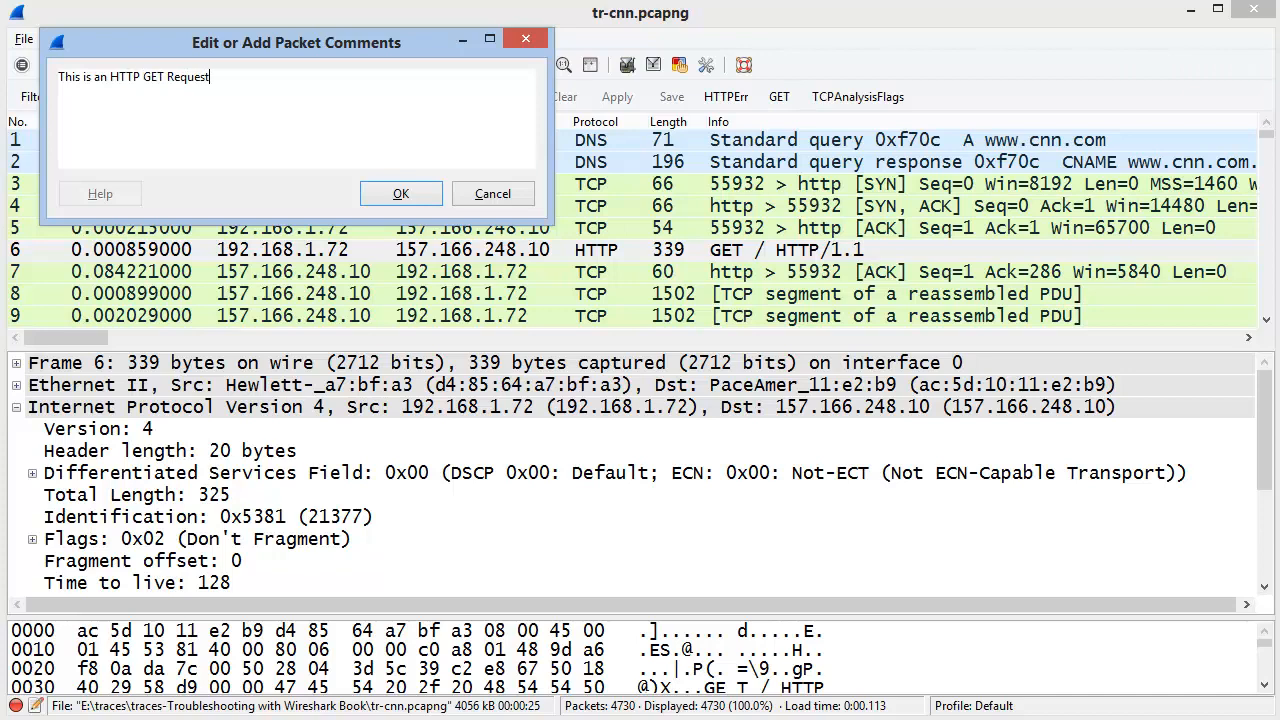
click(434, 197)
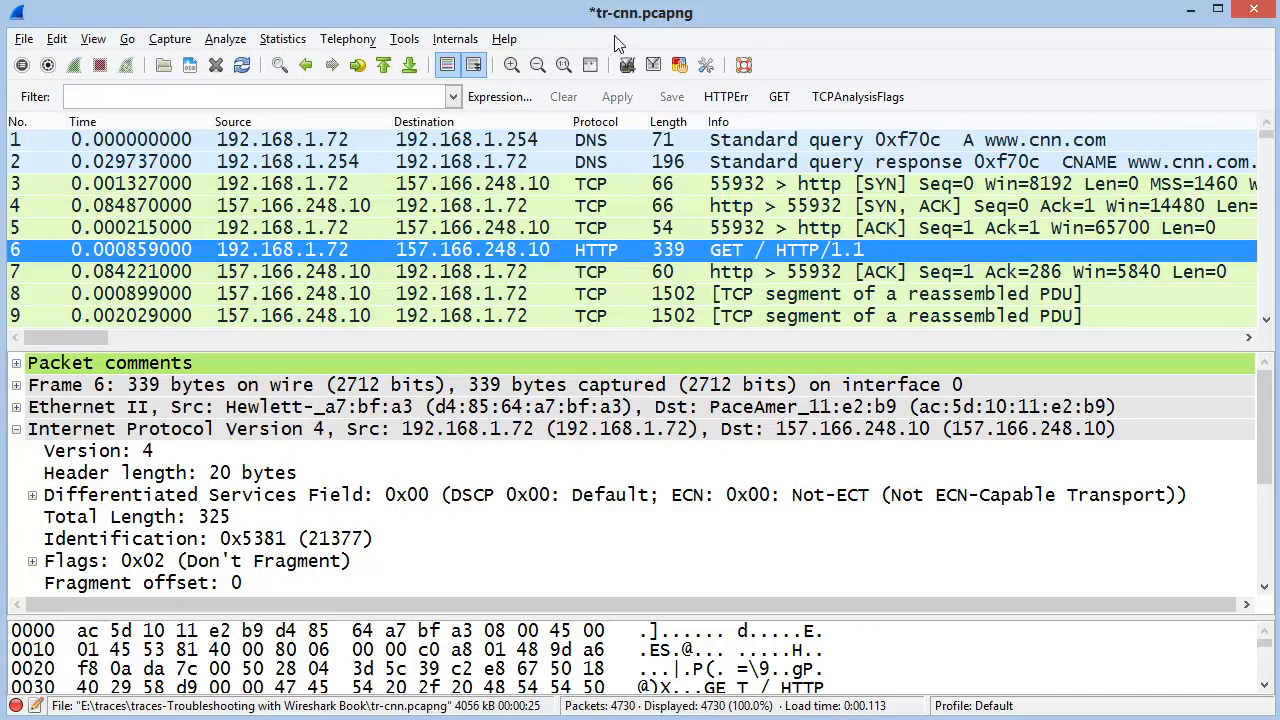
click(177, 364)
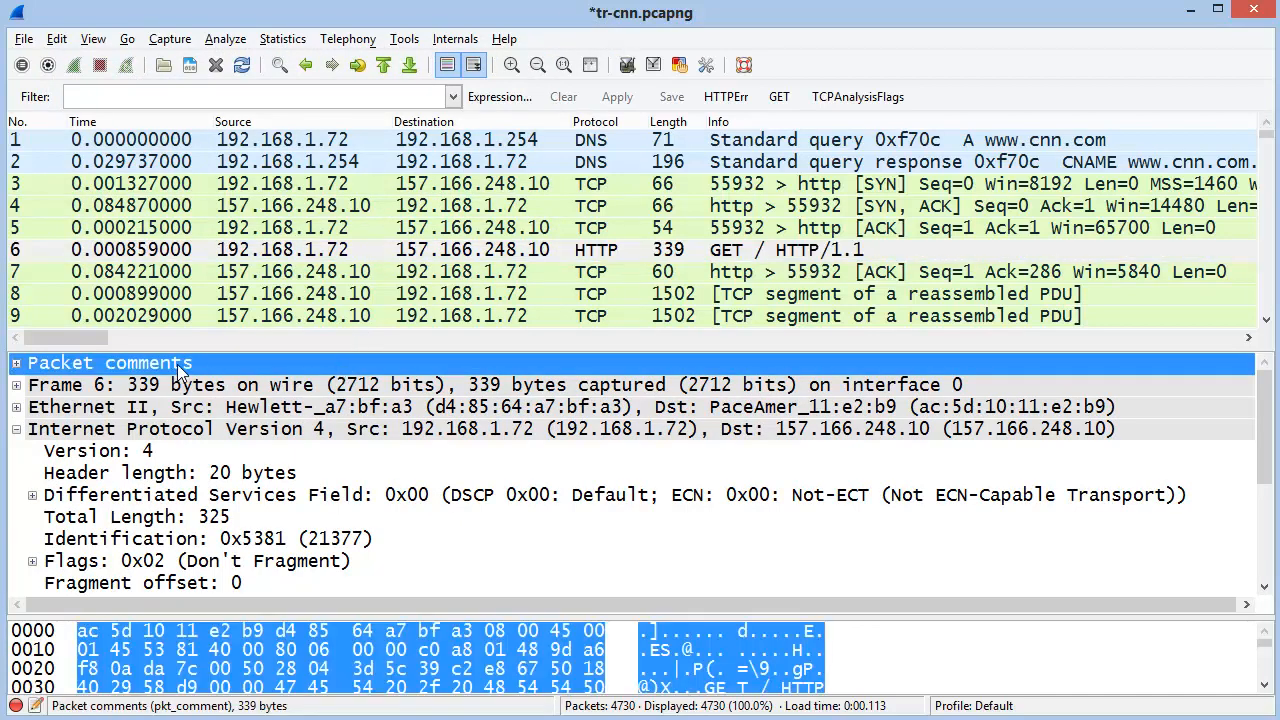
double_click(138, 367)
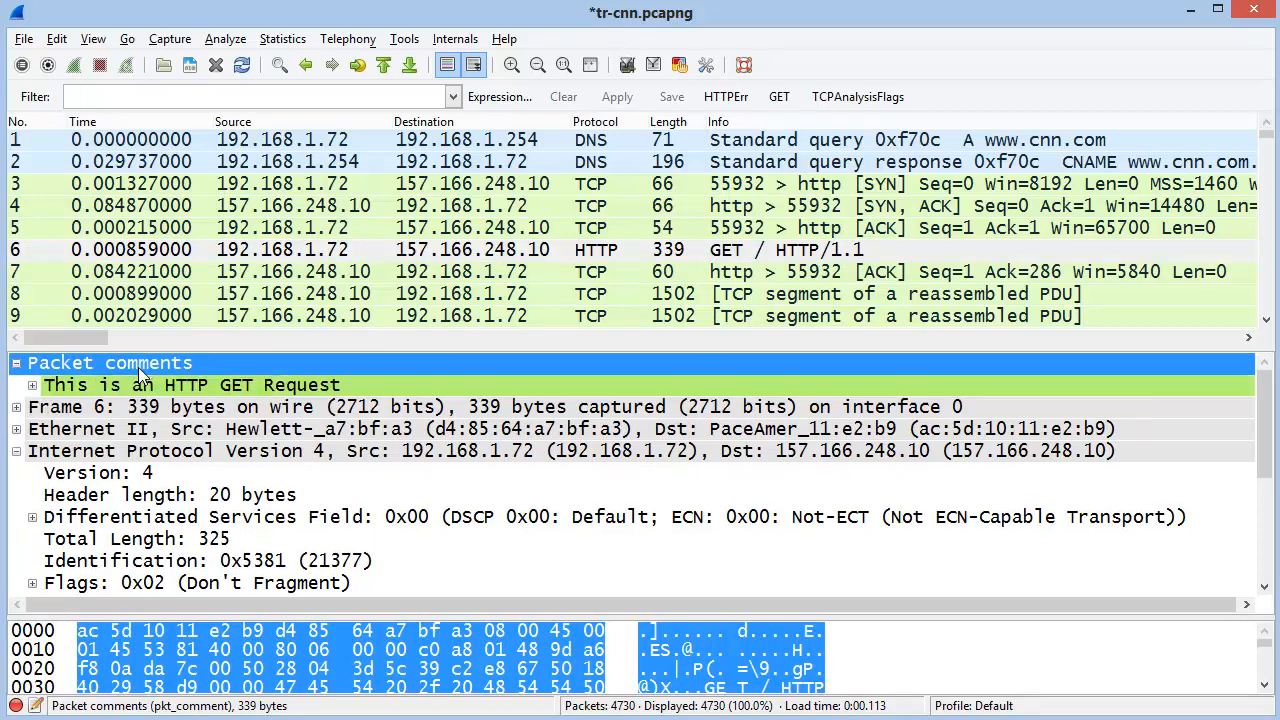
double_click(138, 367)
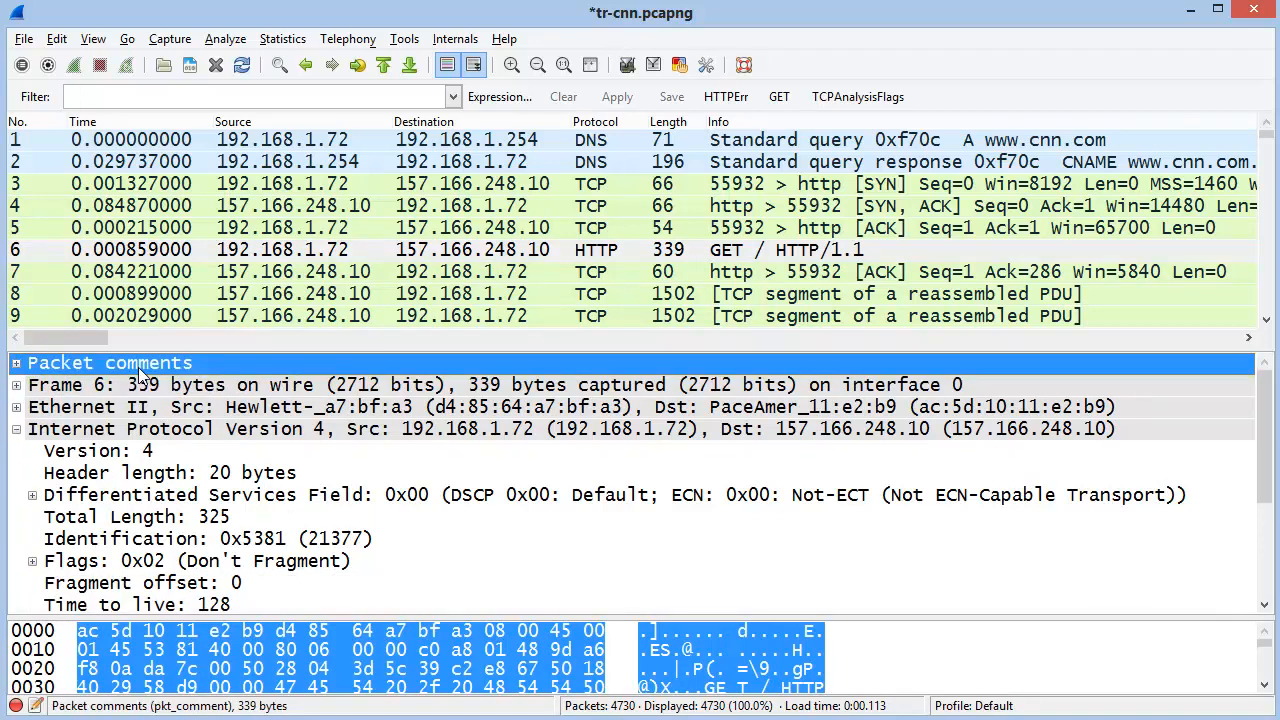
click(500, 236)
right_click(480, 248)
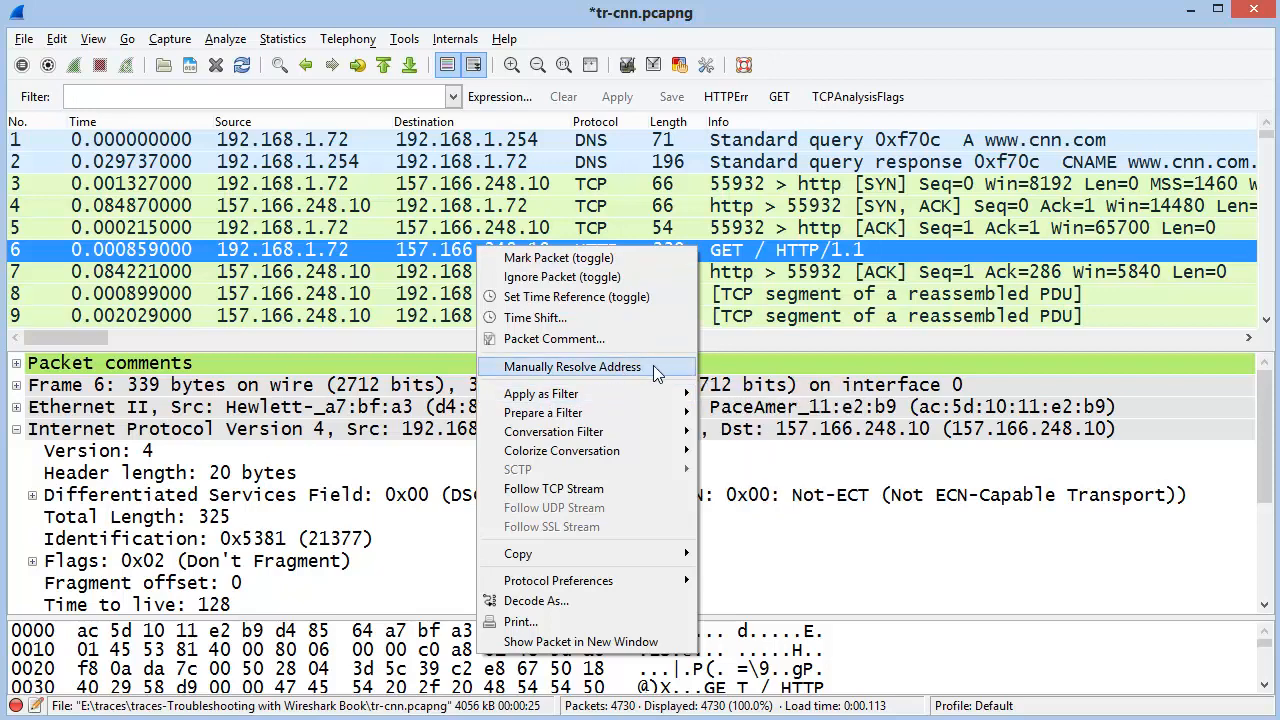
Prepare a selected filter for source 192.168.1.72 from packet 6, then clear it
mouse_move(651, 398)
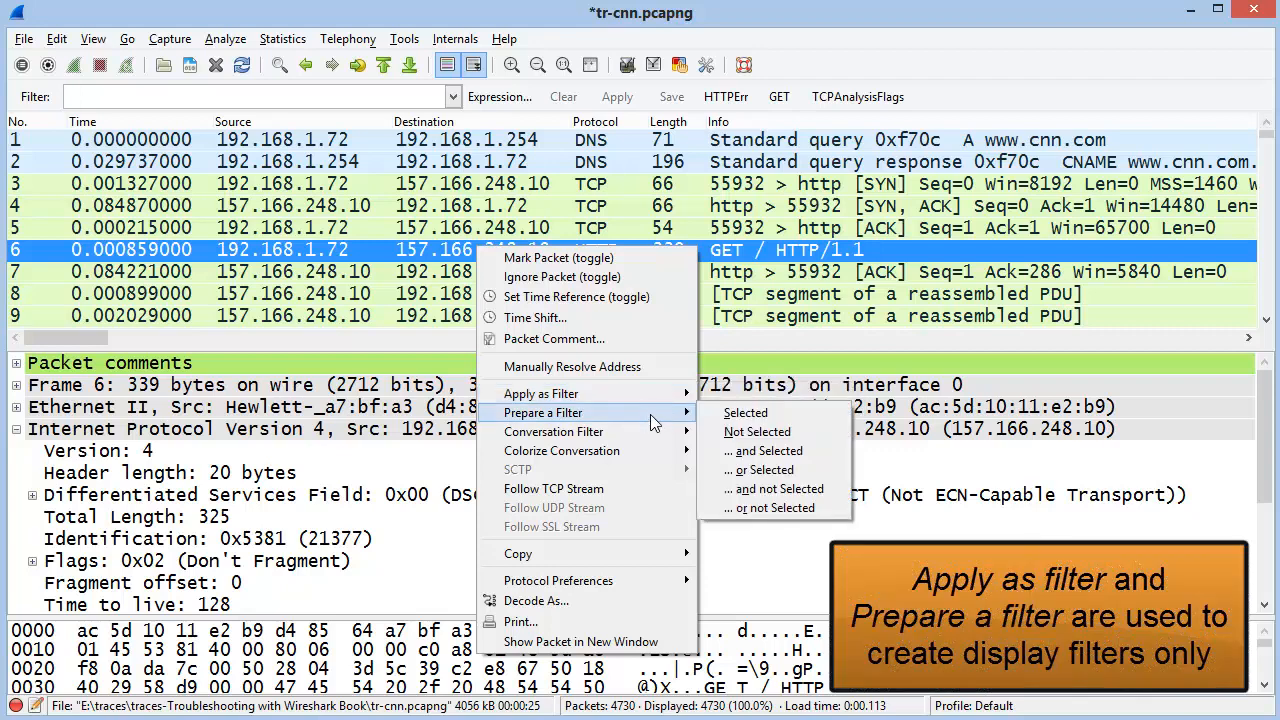
click(328, 294)
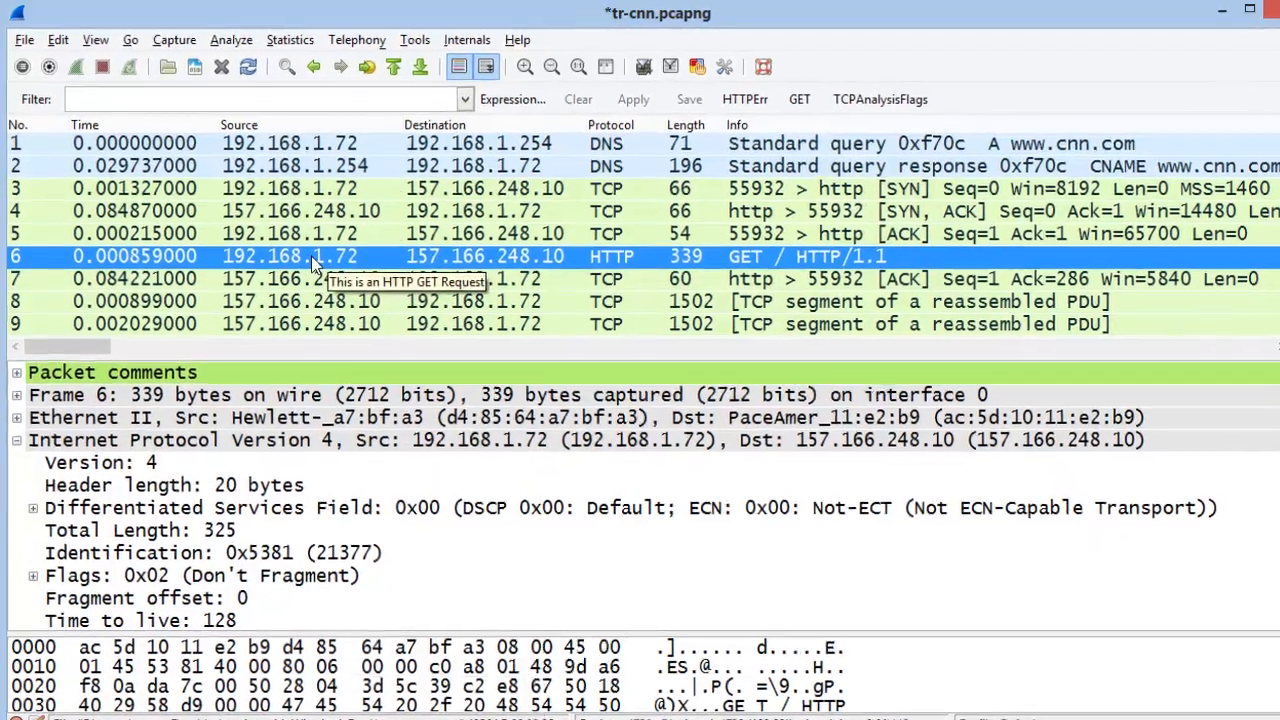
right_click(308, 256)
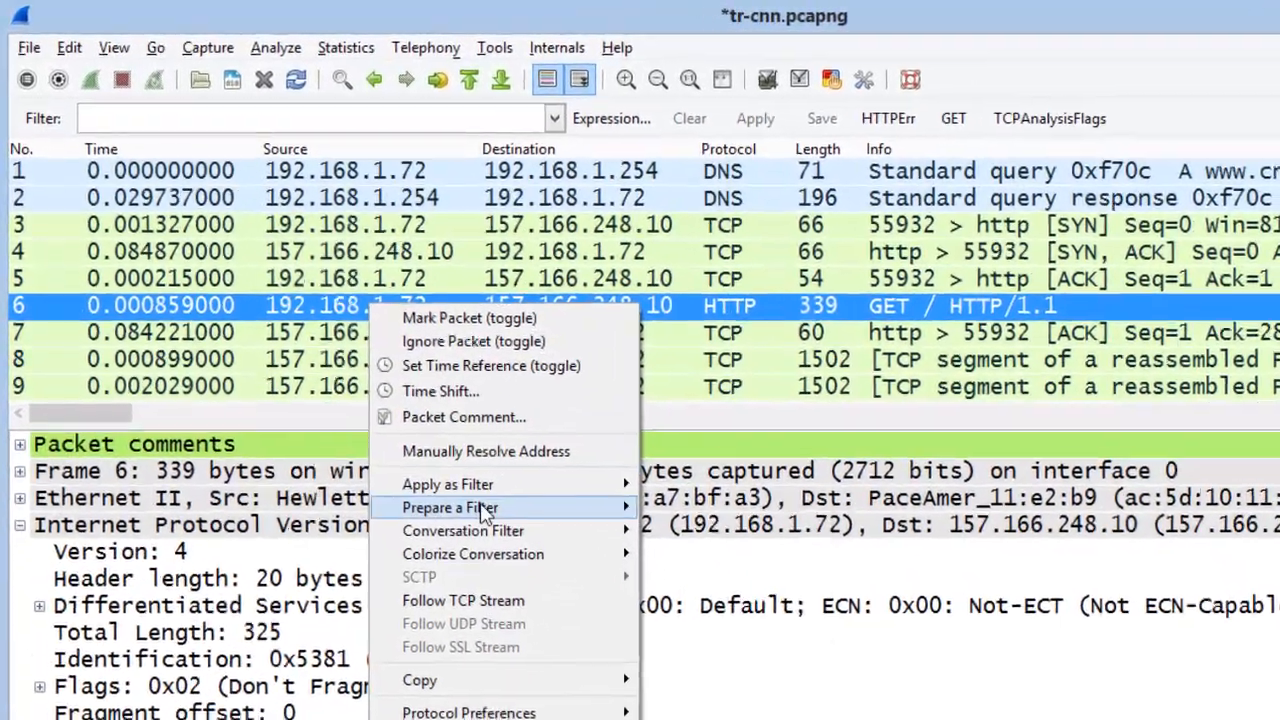
mouse_move(470, 466)
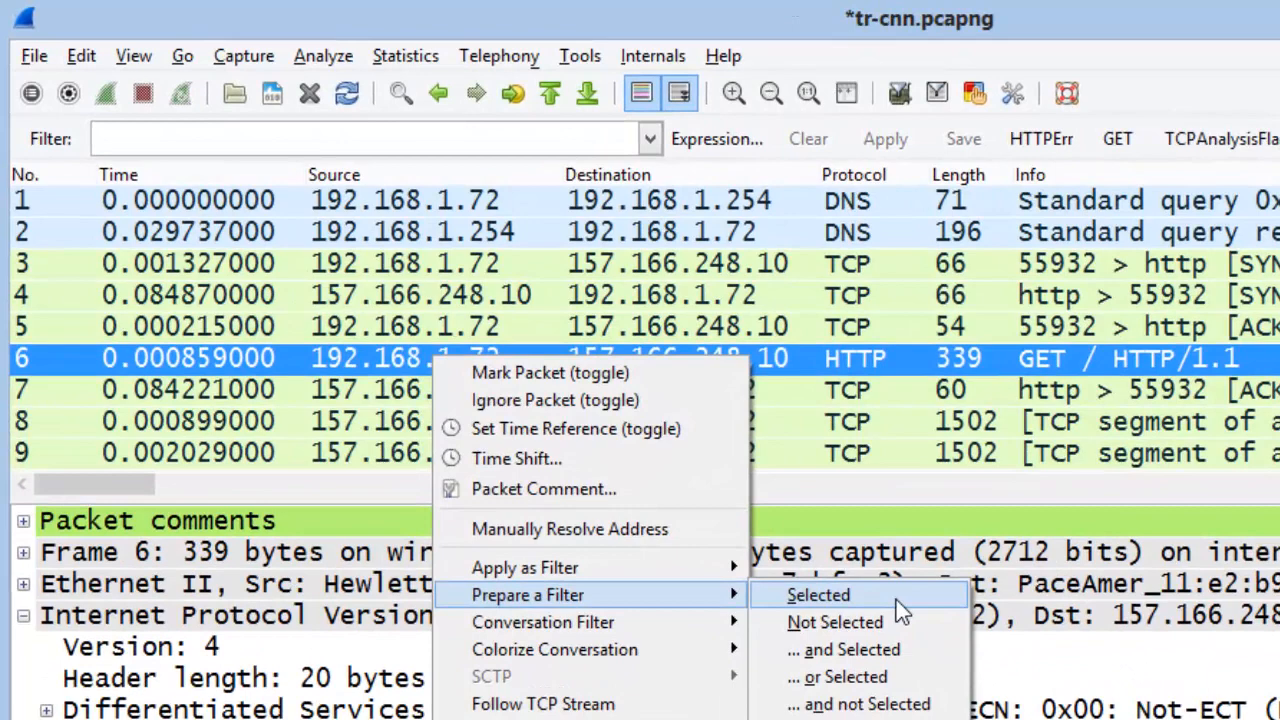
click(800, 549)
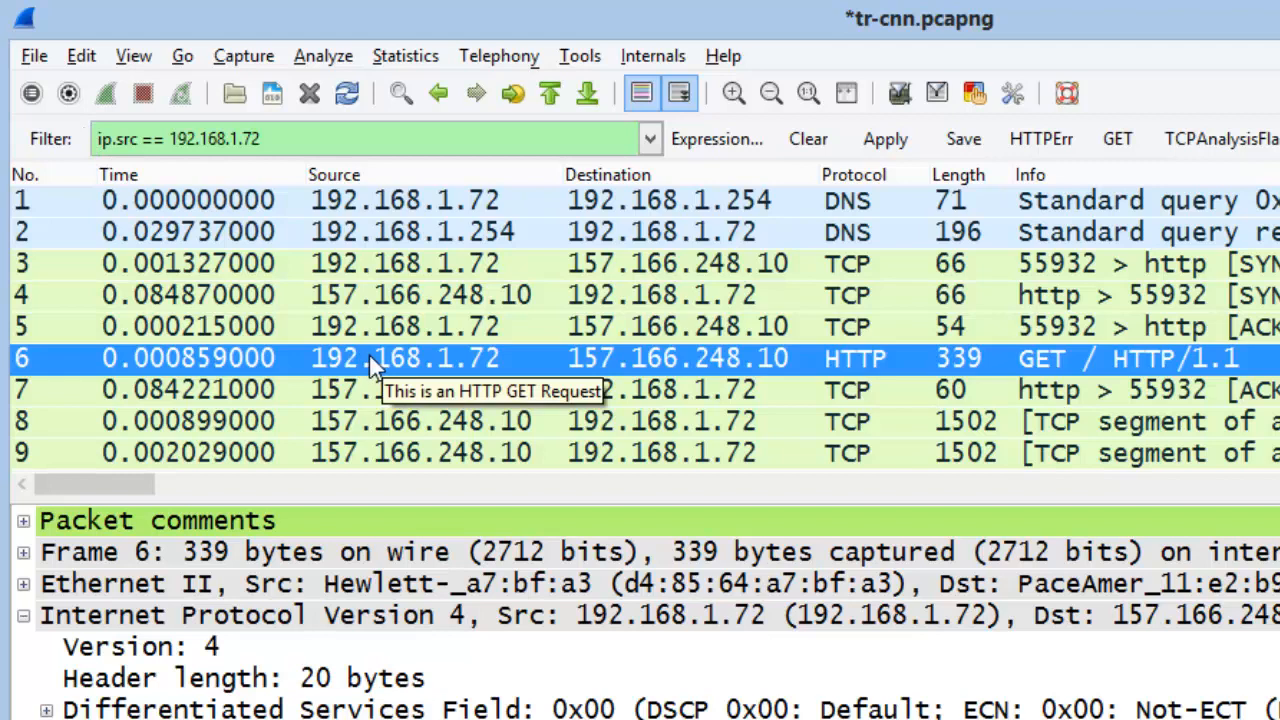
click(808, 139)
right_click(636, 356)
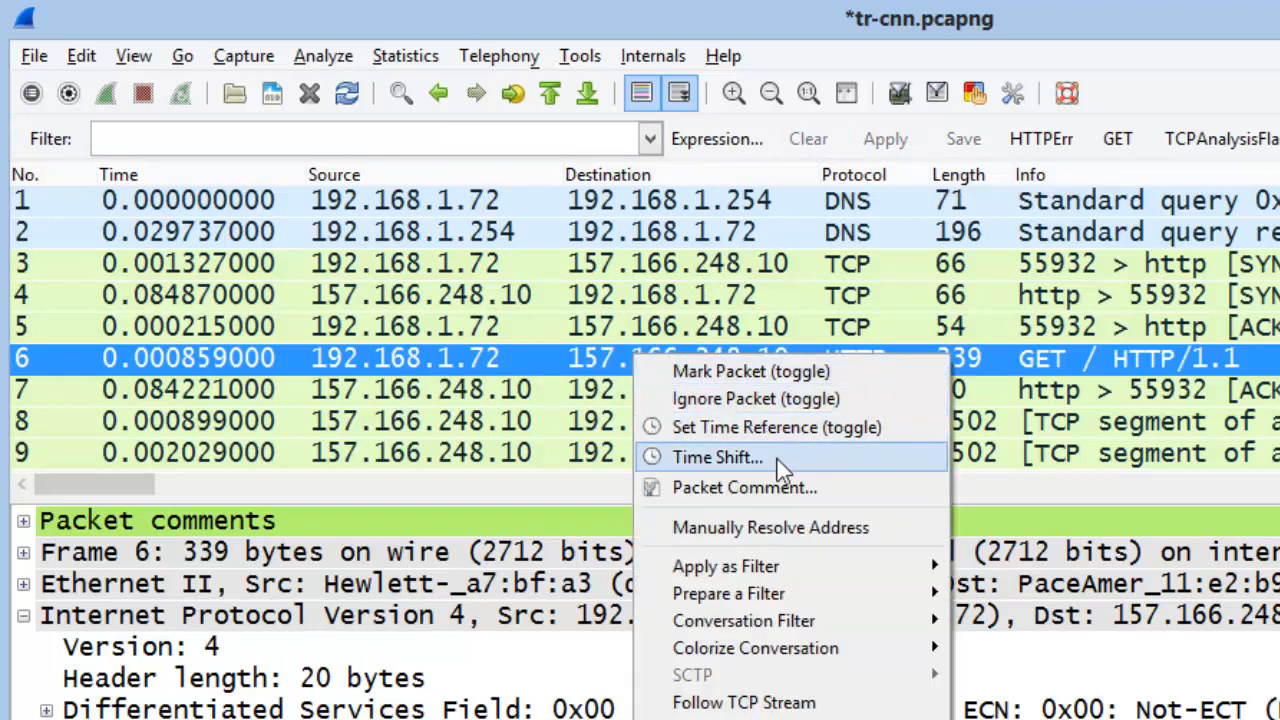
Prepare a filter for destination 157.166.248.10, then delete the filter text
mouse_move(916, 594)
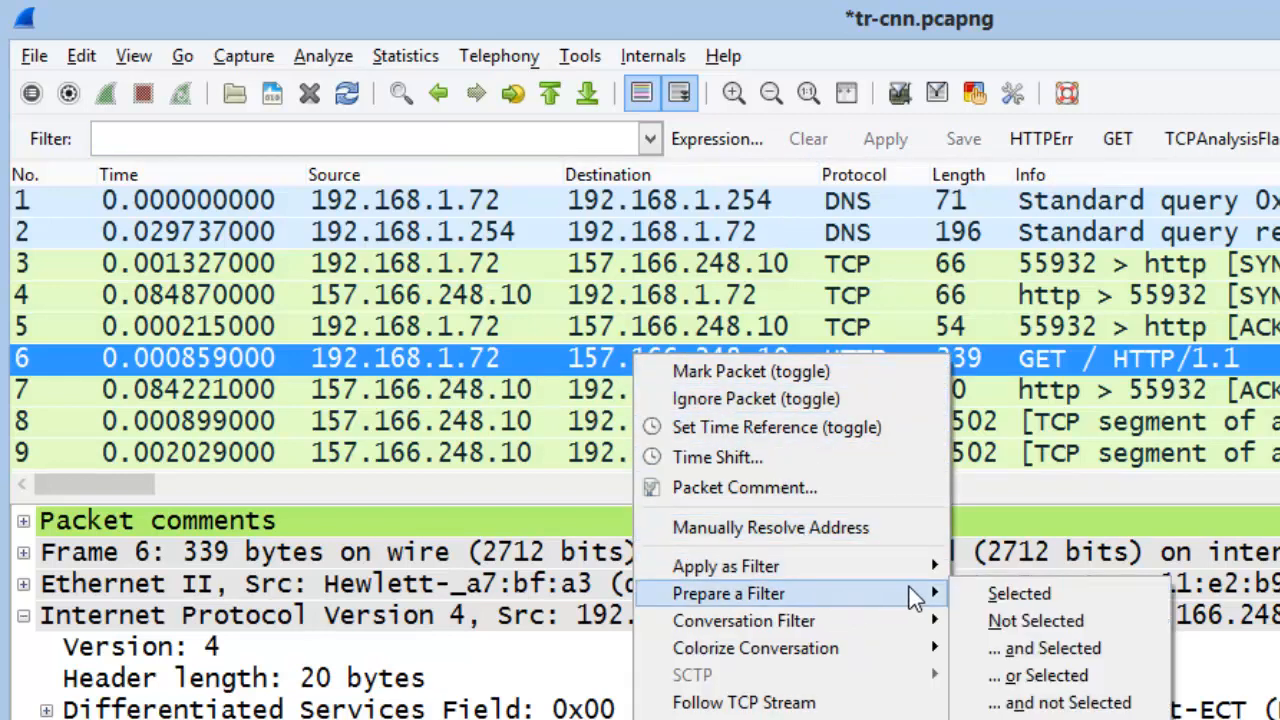
click(1071, 586)
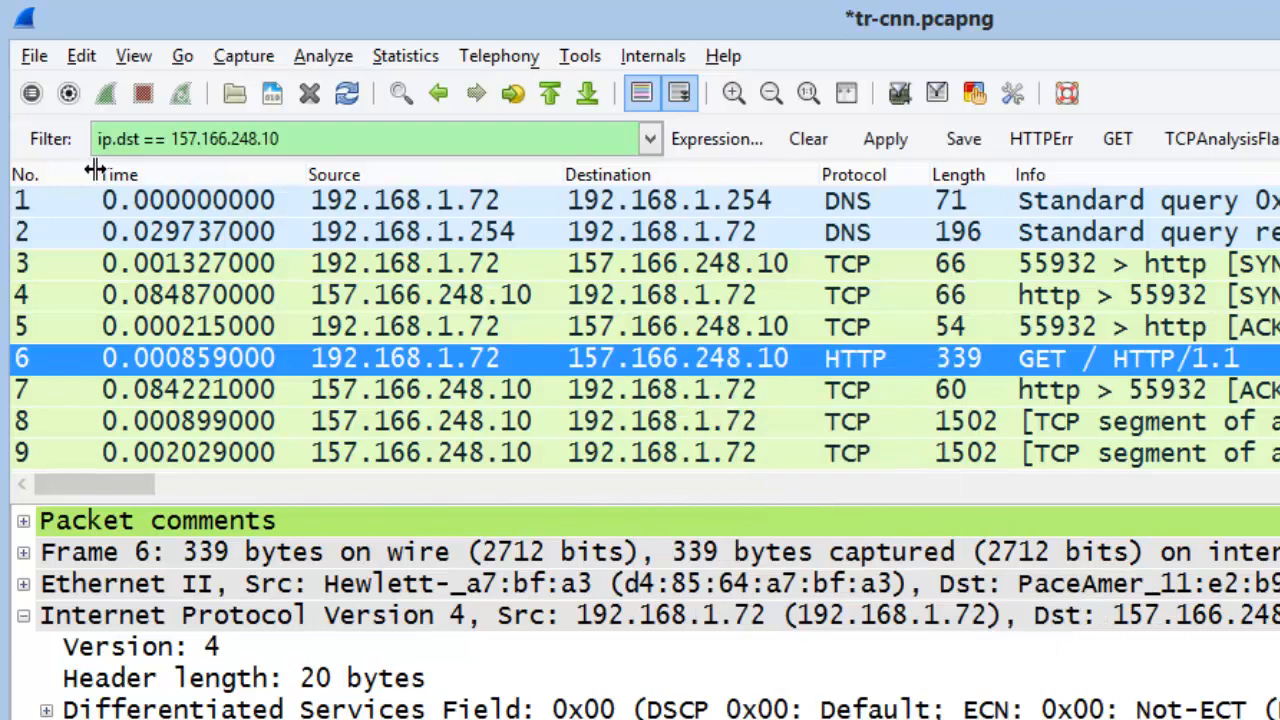
drag(335, 139, 48, 138)
key(BackSpace)
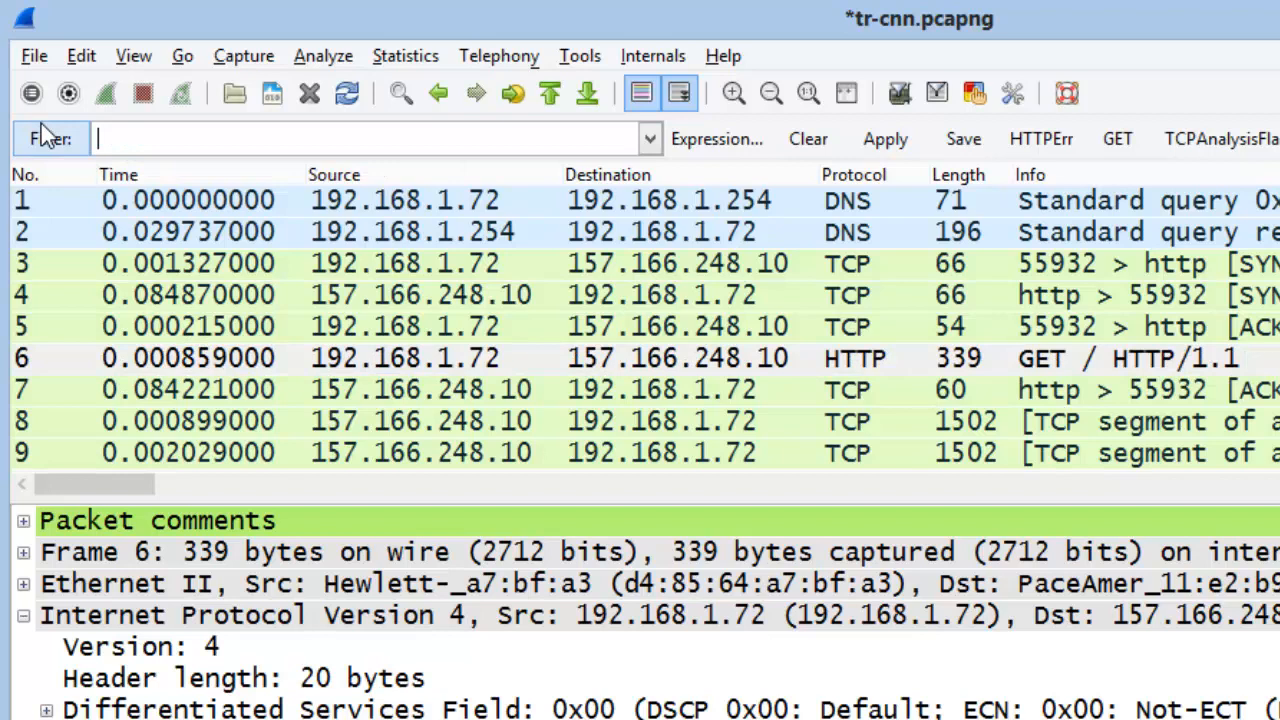
Retry Prepare a Filter on packet 6 and dismiss the resulting filter-building error
click(853, 368)
right_click(848, 366)
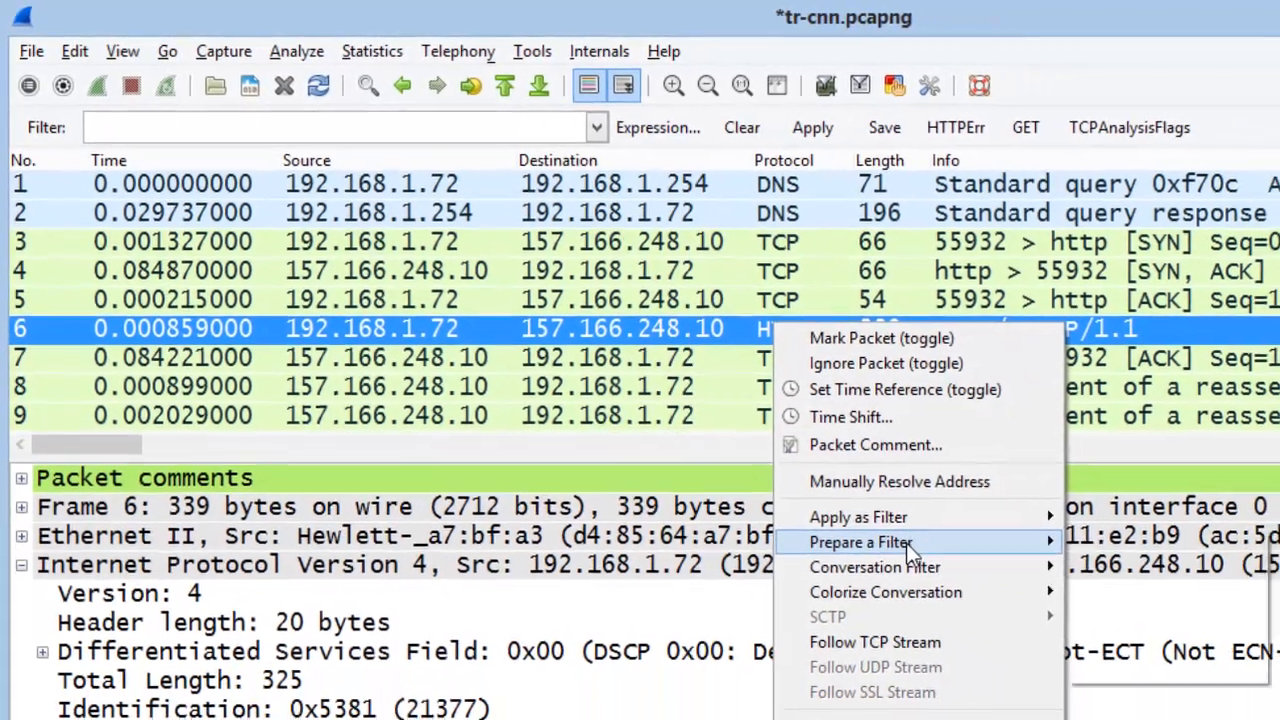
mouse_move(1019, 593)
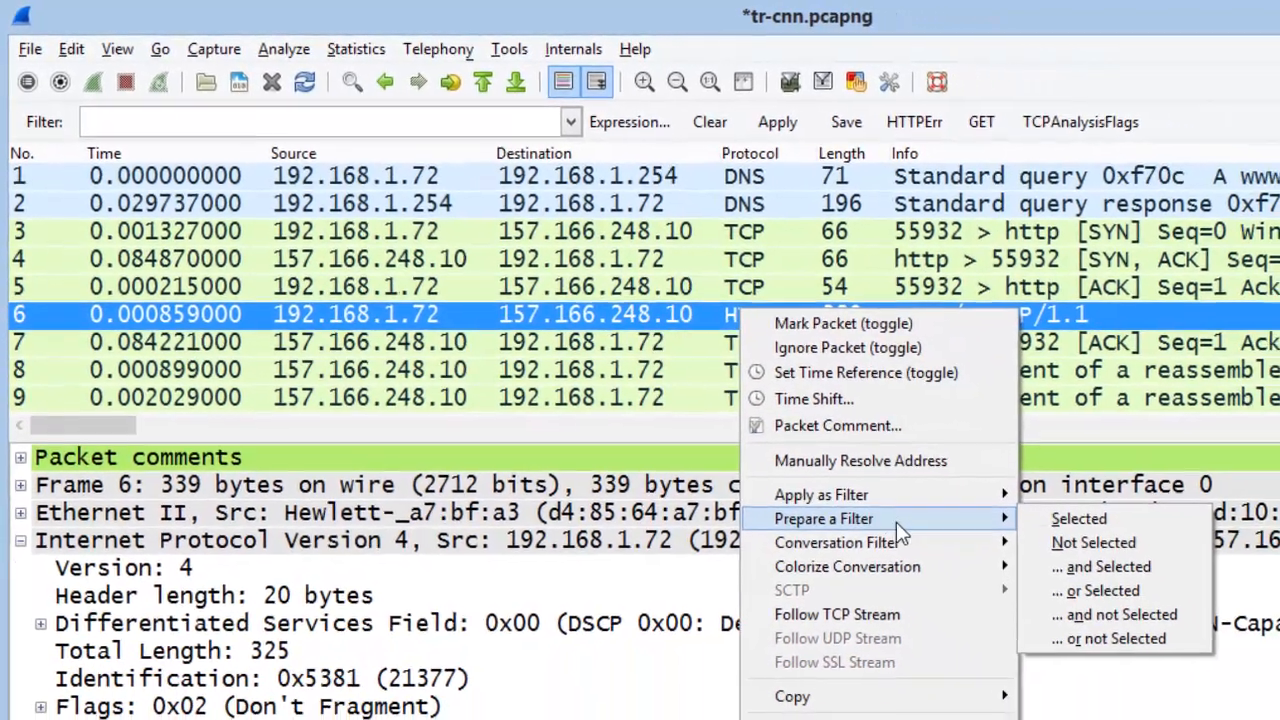
click(1079, 518)
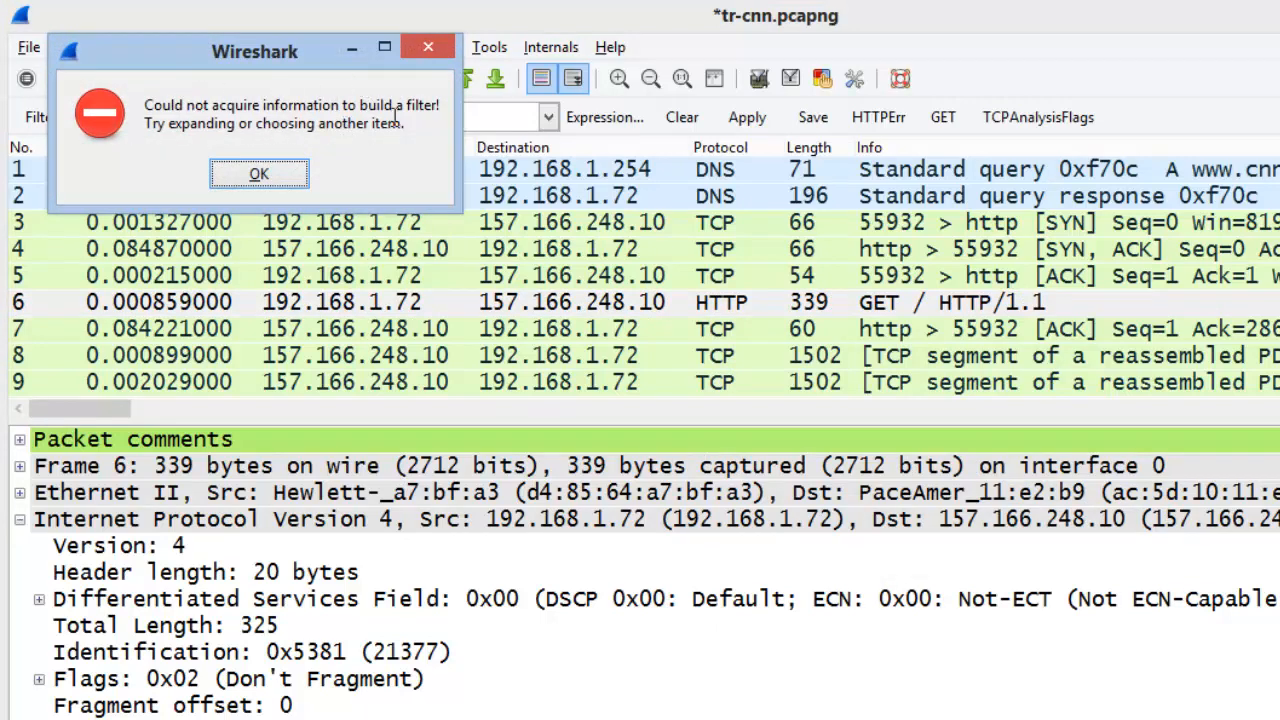
click(308, 176)
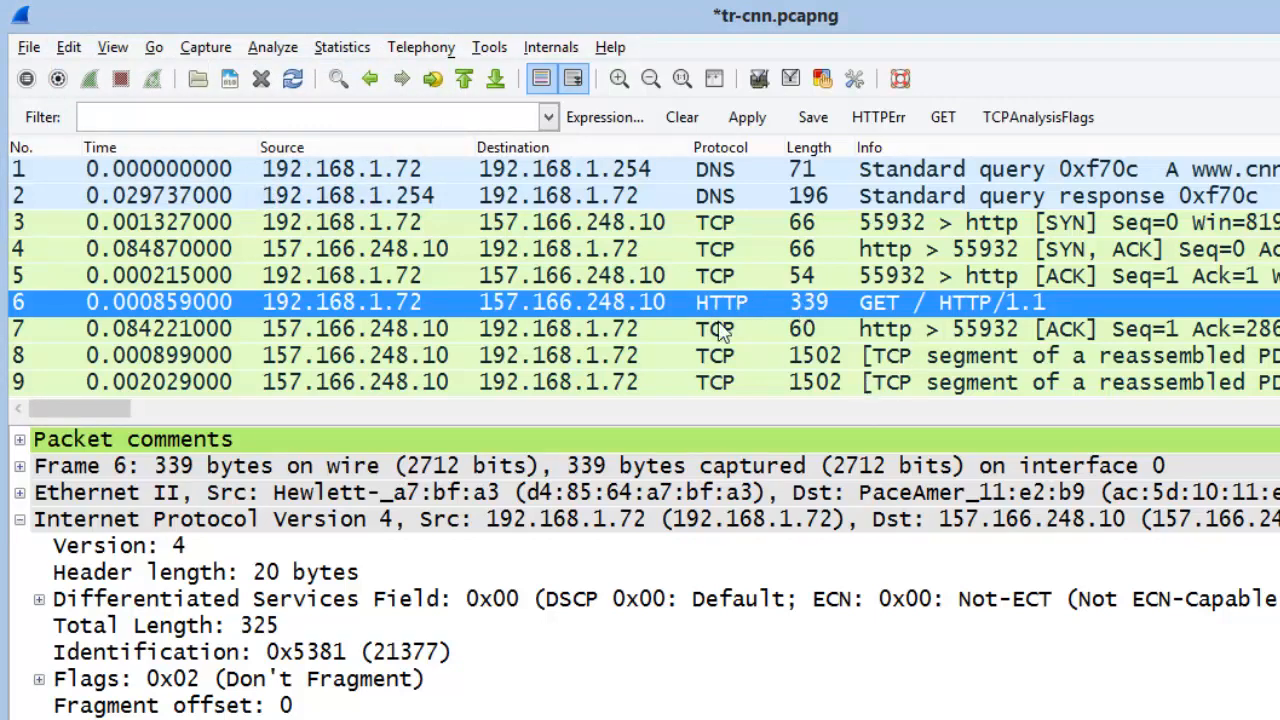
mouse_move(737, 318)
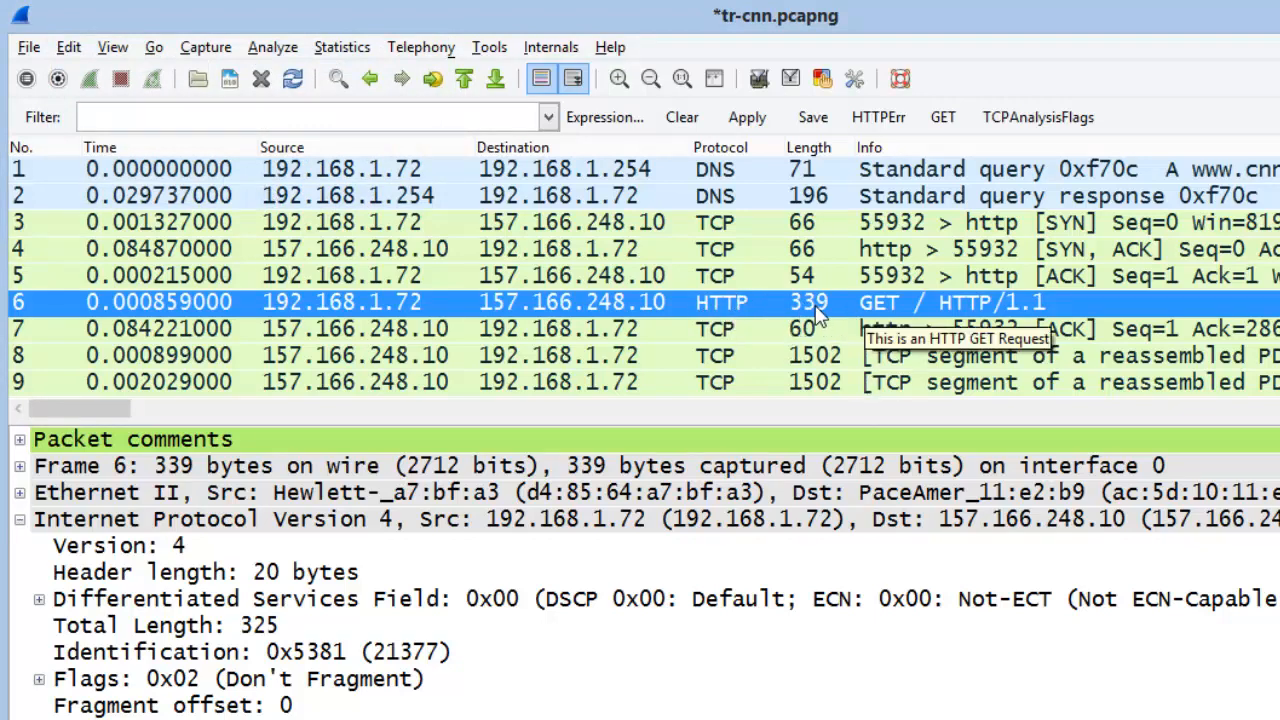
right_click(805, 301)
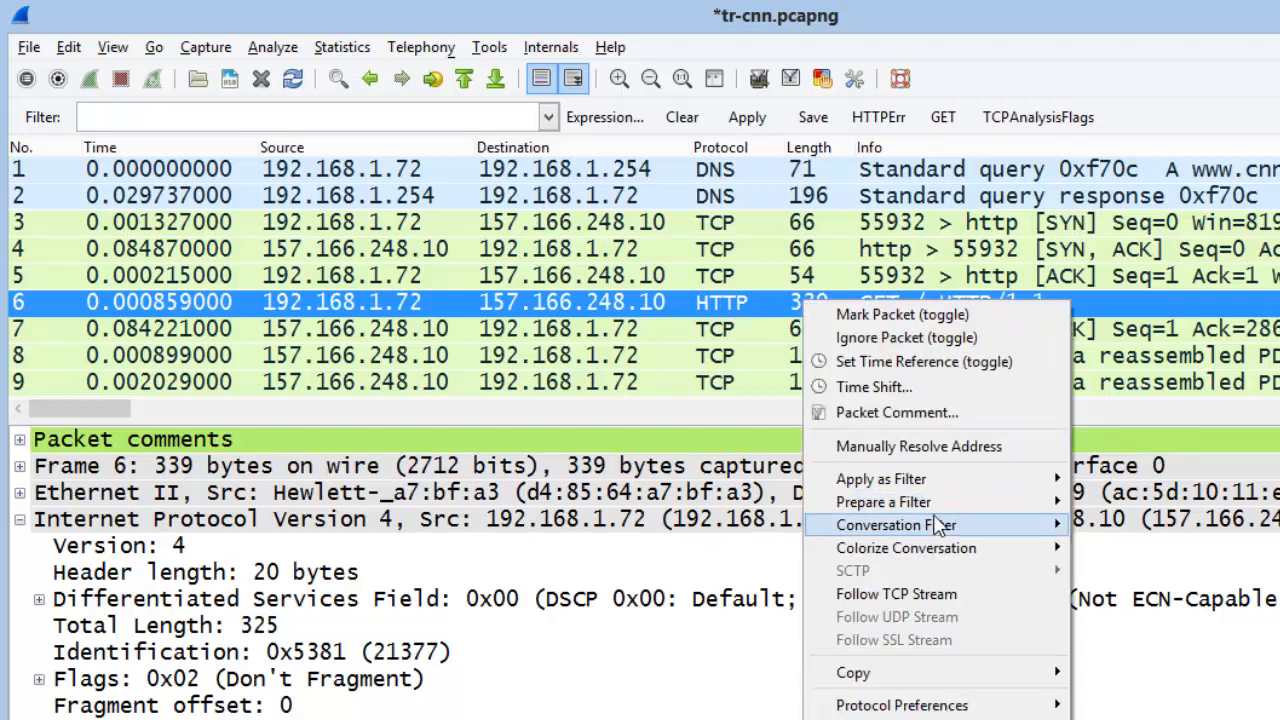
mouse_move(1015, 505)
click(1140, 508)
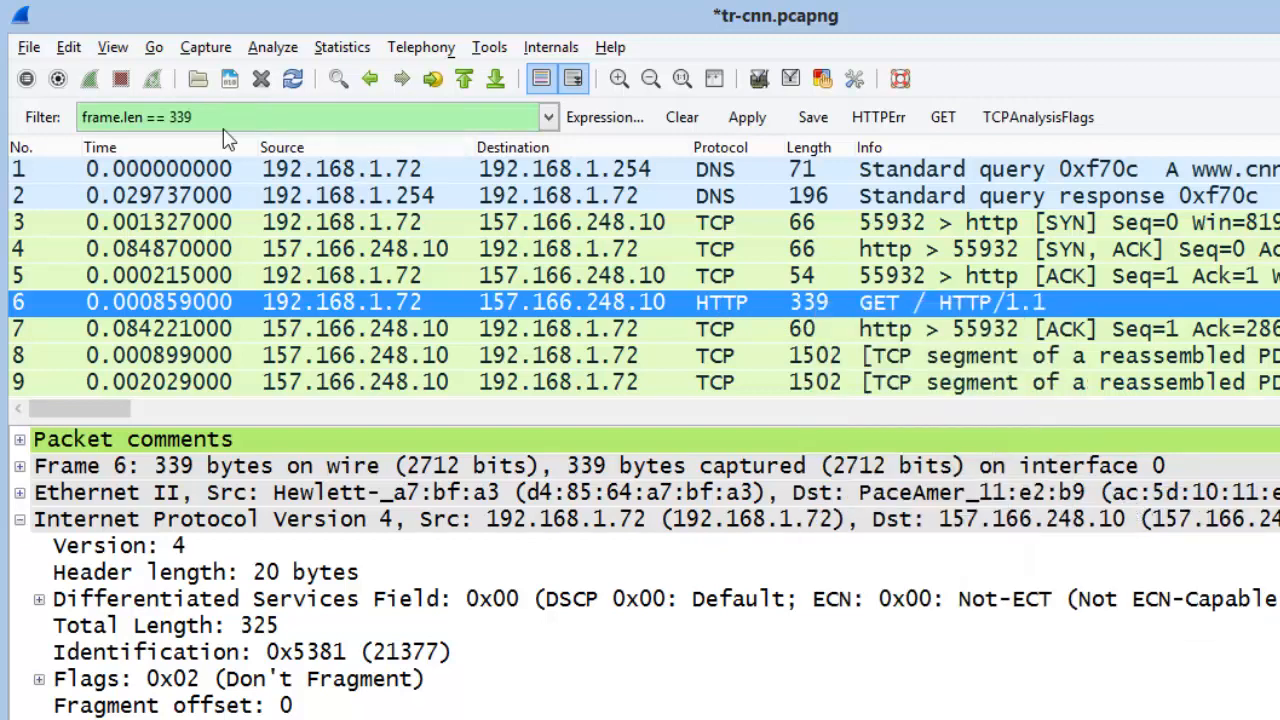
click(683, 118)
right_click(940, 310)
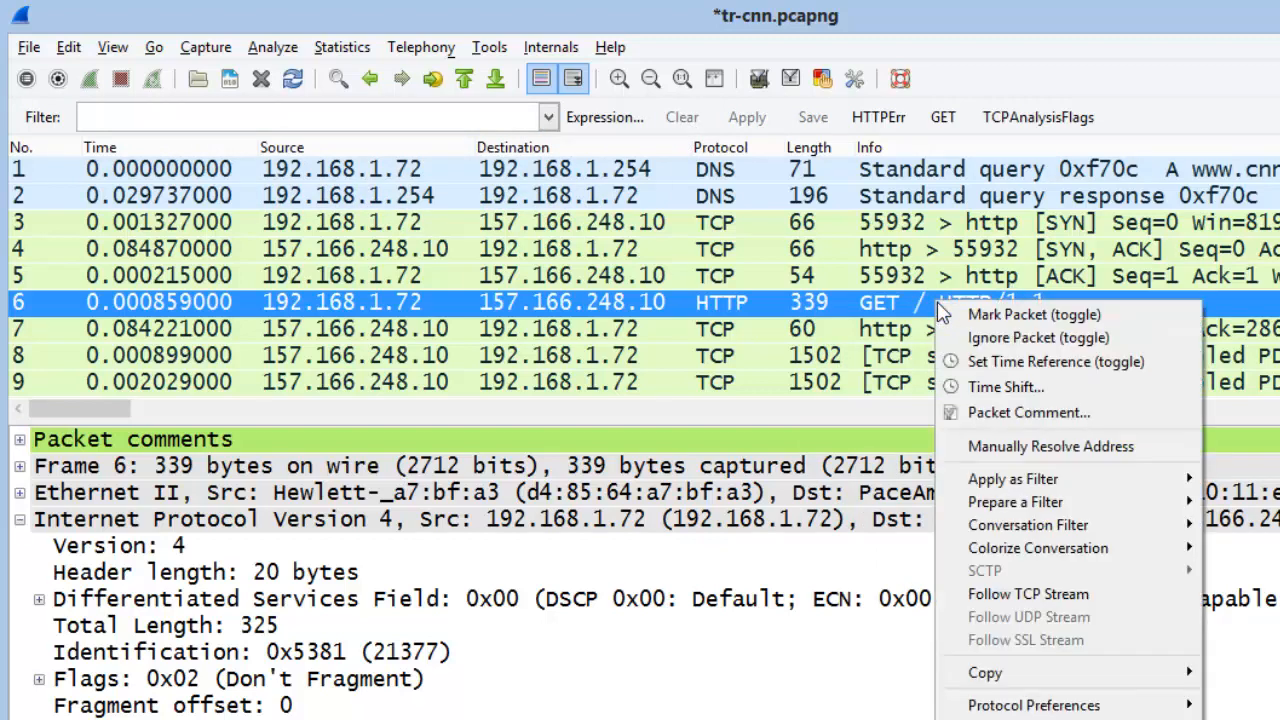
mouse_move(1065, 497)
click(1235, 506)
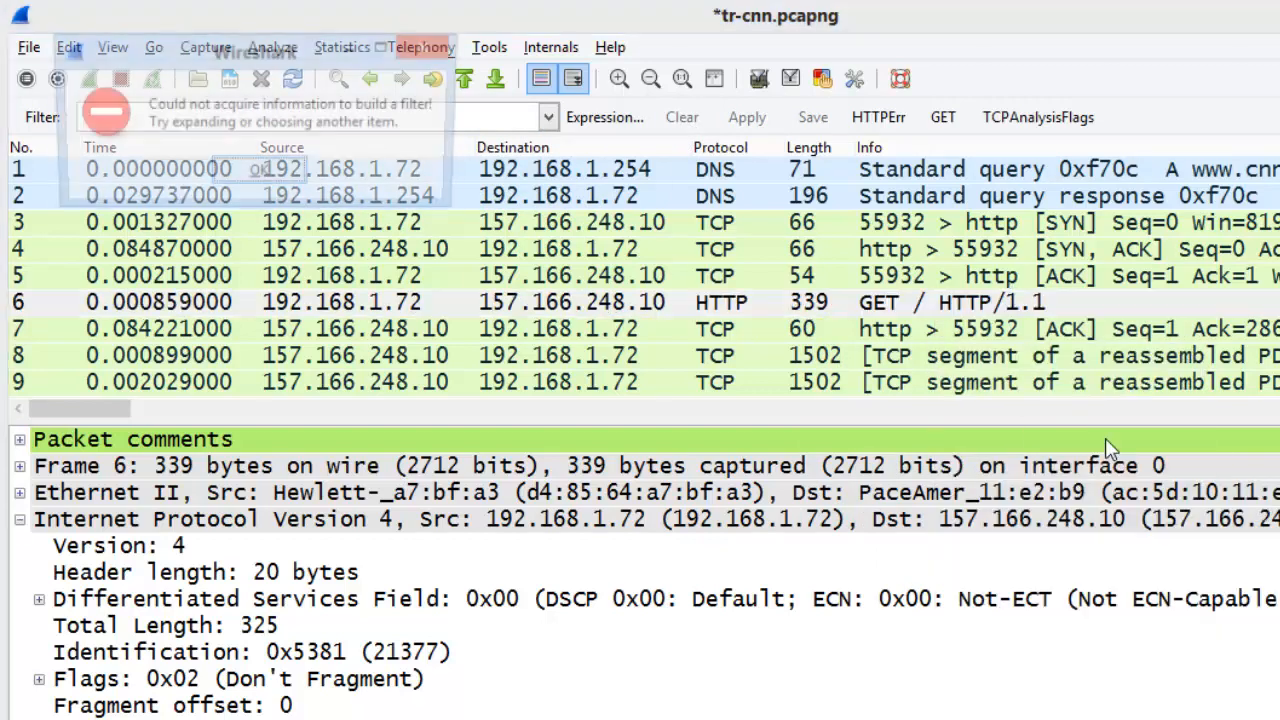
click(257, 171)
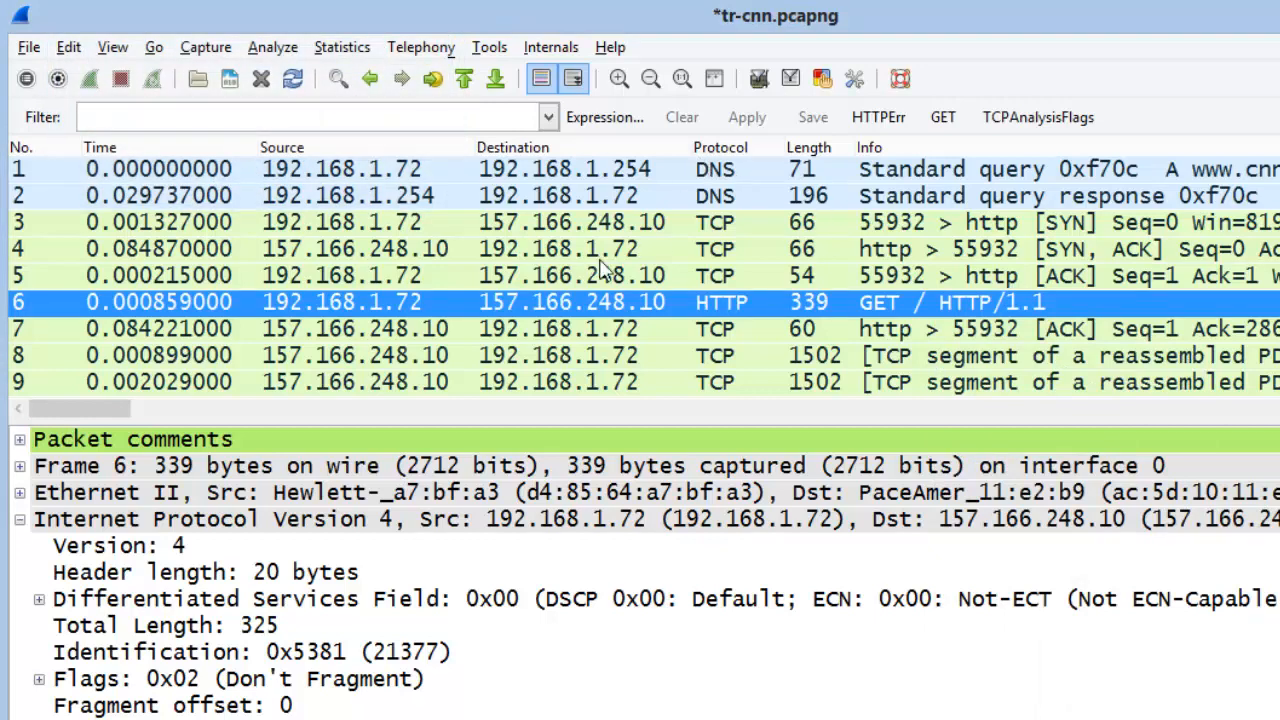
mouse_move(370, 320)
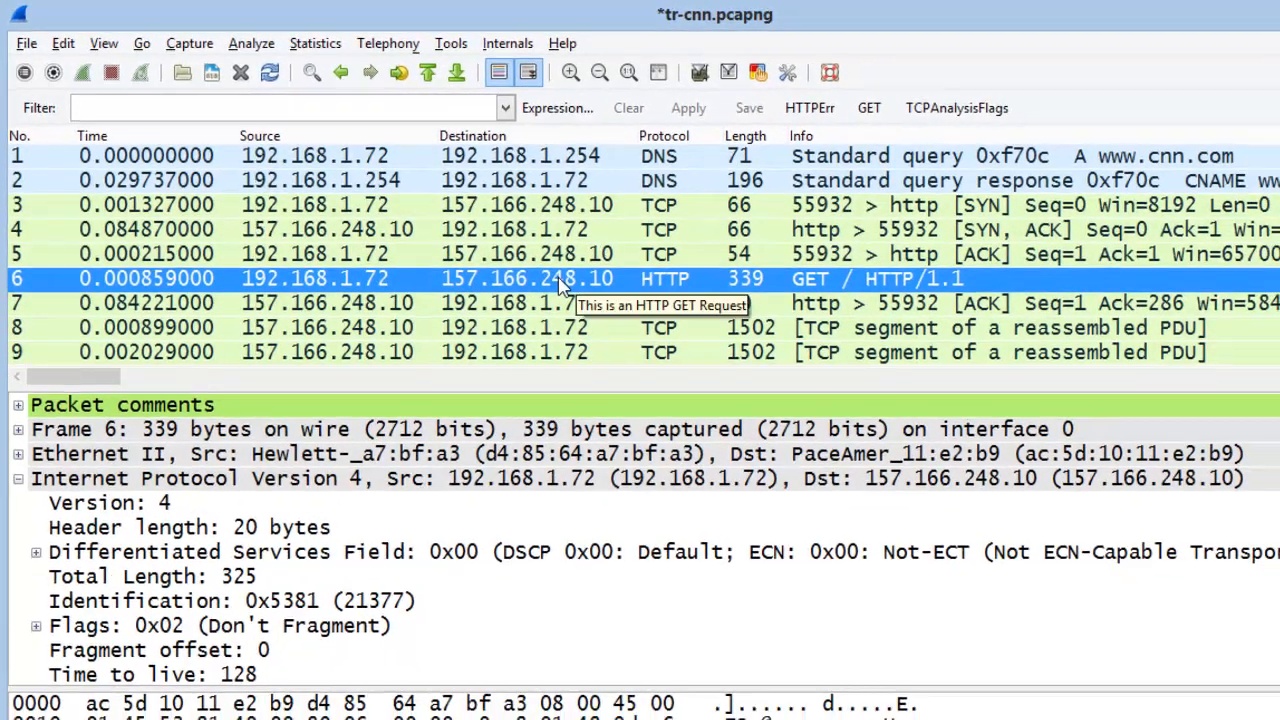
Apply packet 6's TCP conversation filter showing 55 packets, then clear it to restore all 4730
right_click(596, 302)
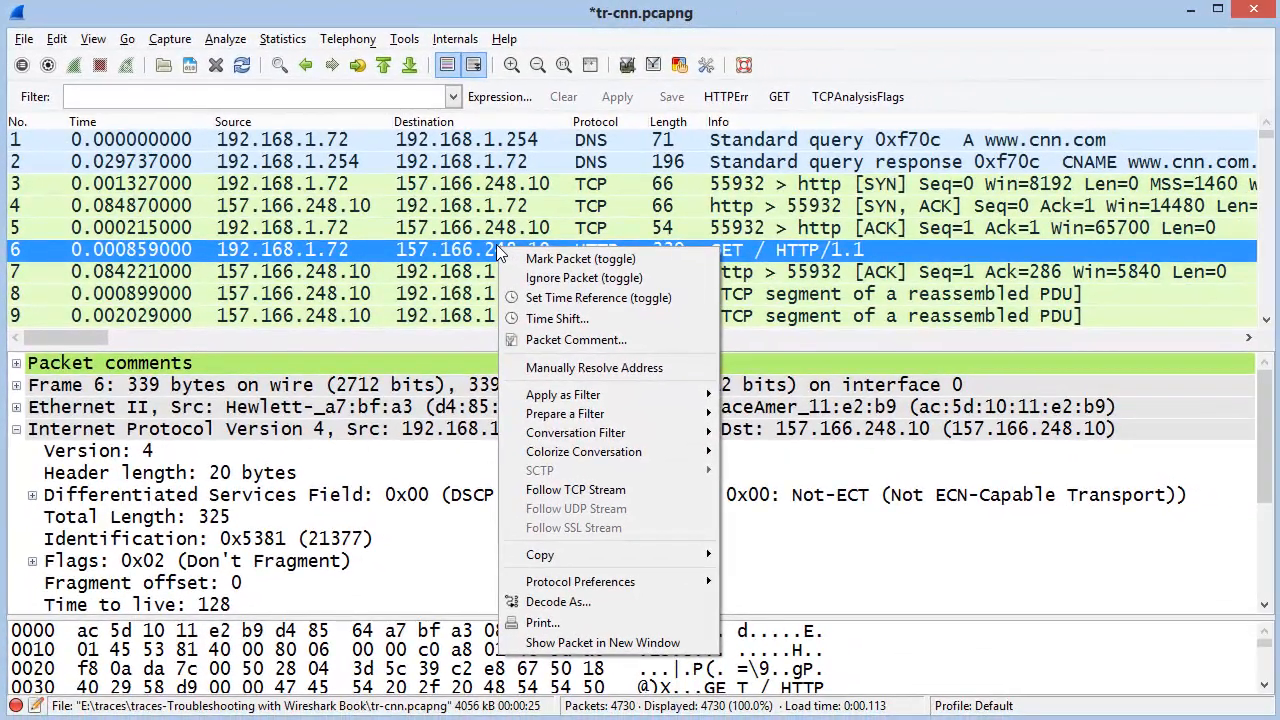
mouse_move(568, 437)
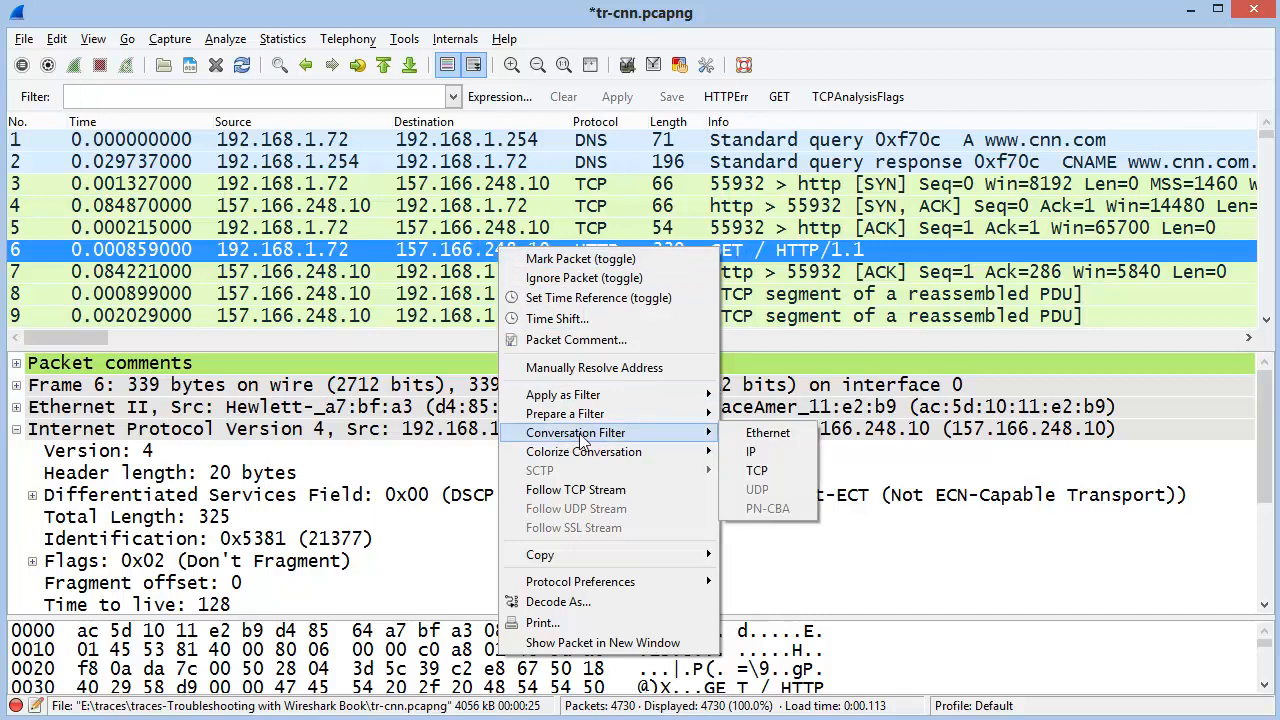
click(757, 471)
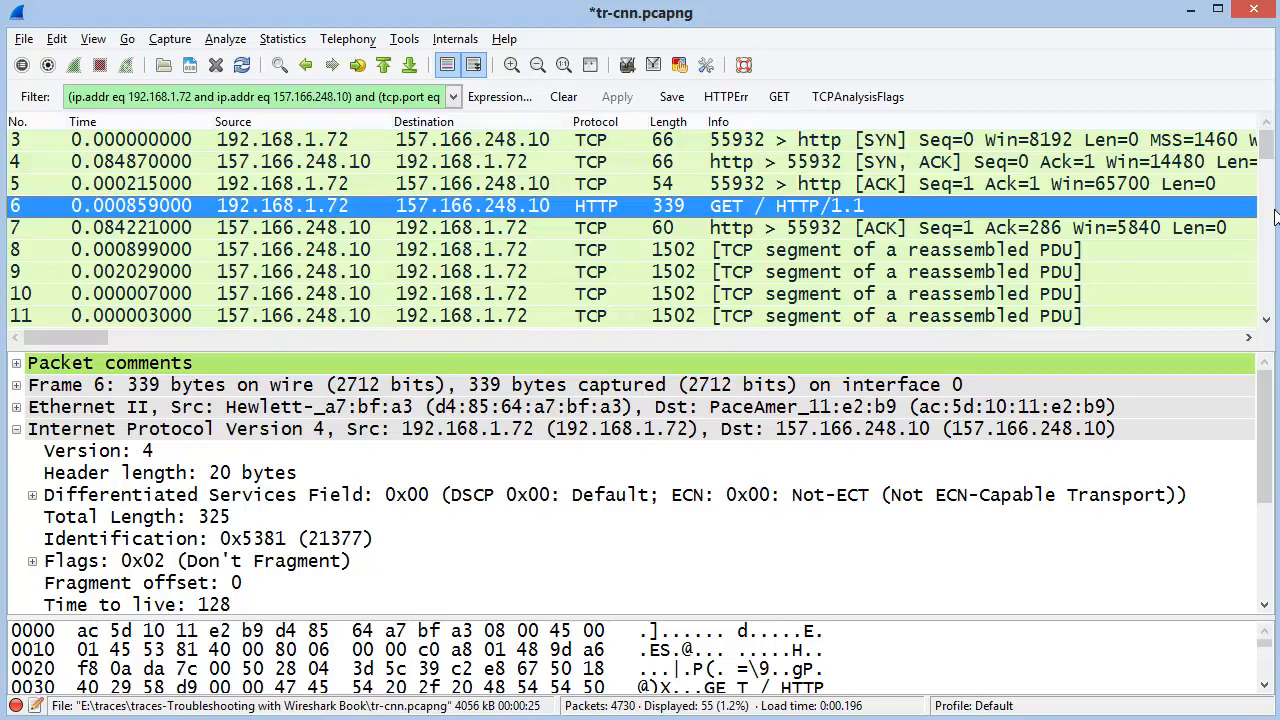
mouse_move(1267, 150)
mouse_down()
mouse_move(1270, 318)
mouse_move(1267, 145)
mouse_up()
click(552, 97)
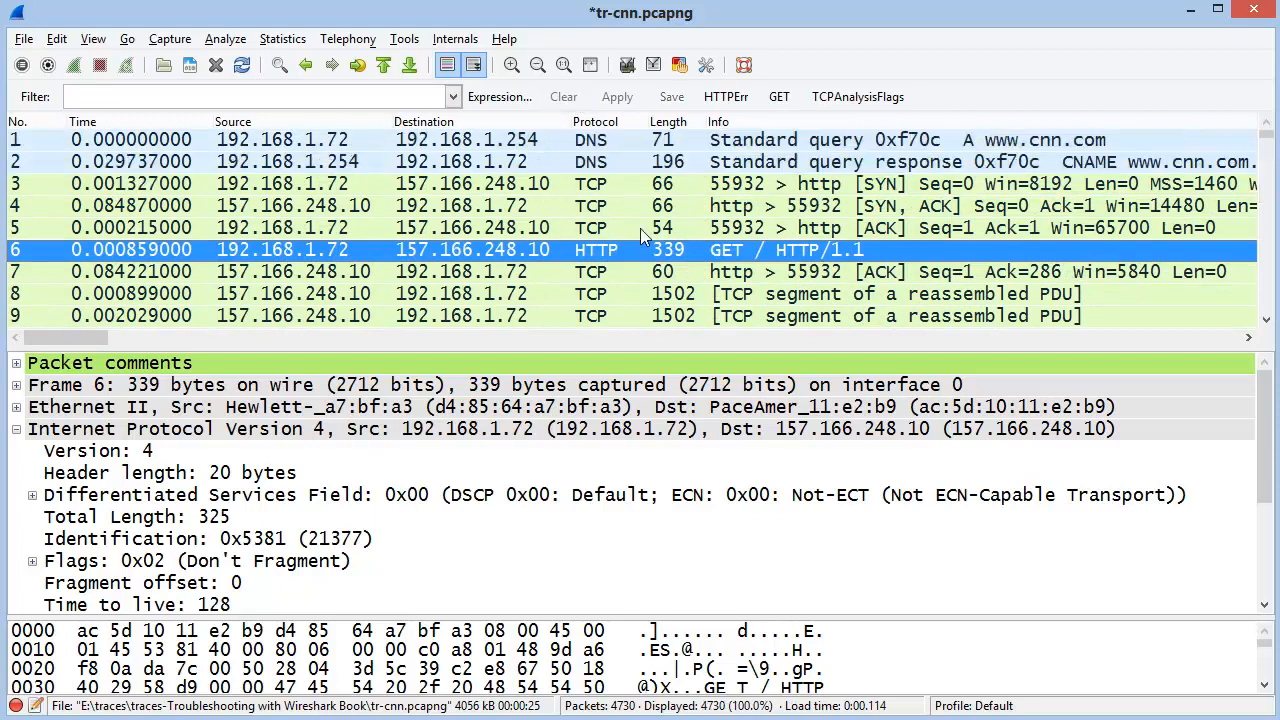
Browse the Colorize Conversation > TCP colour choices in packet 6's context menu
right_click(553, 248)
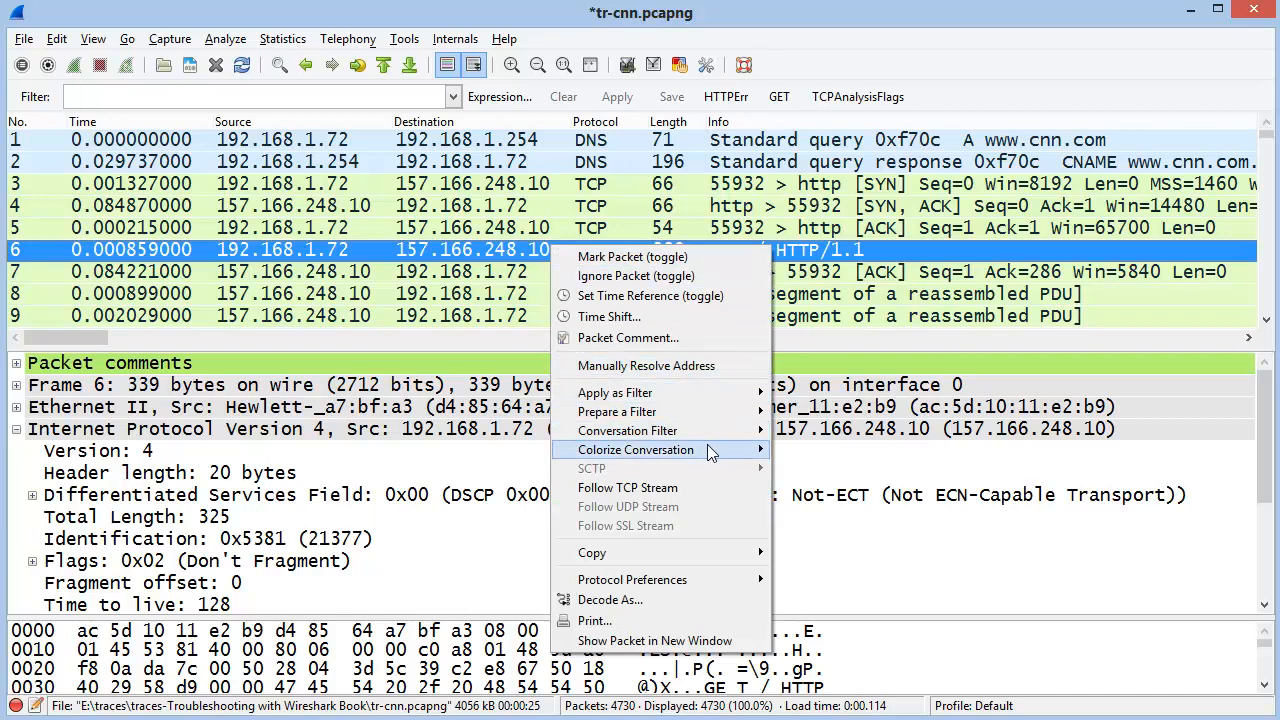
mouse_move(706, 450)
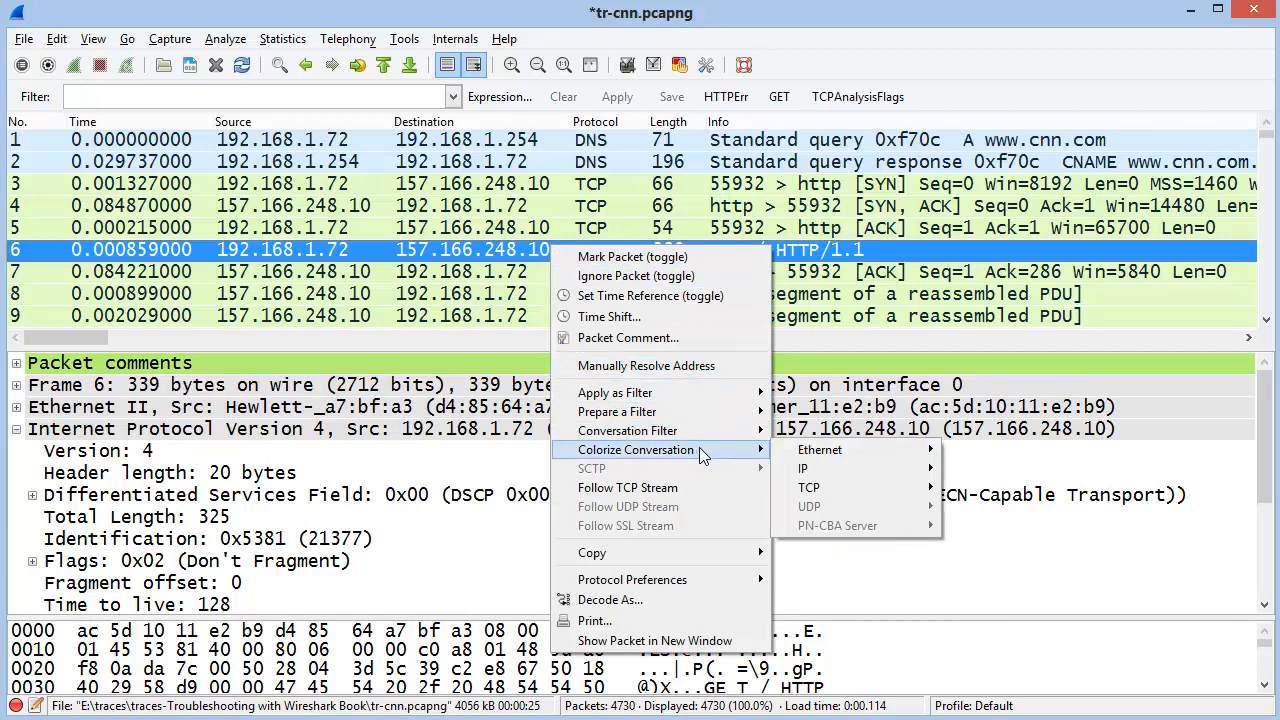
mouse_move(828, 487)
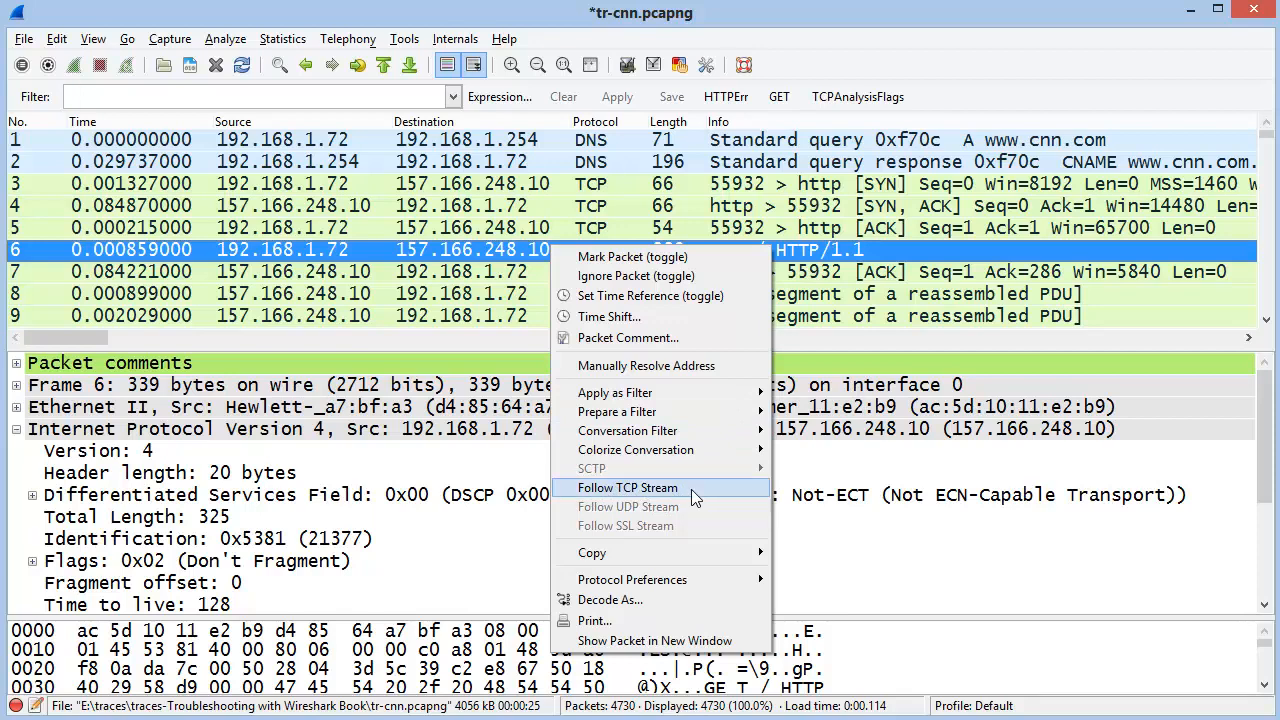
Follow packet 6's TCP stream and scroll through the GET request and server reply
click(631, 489)
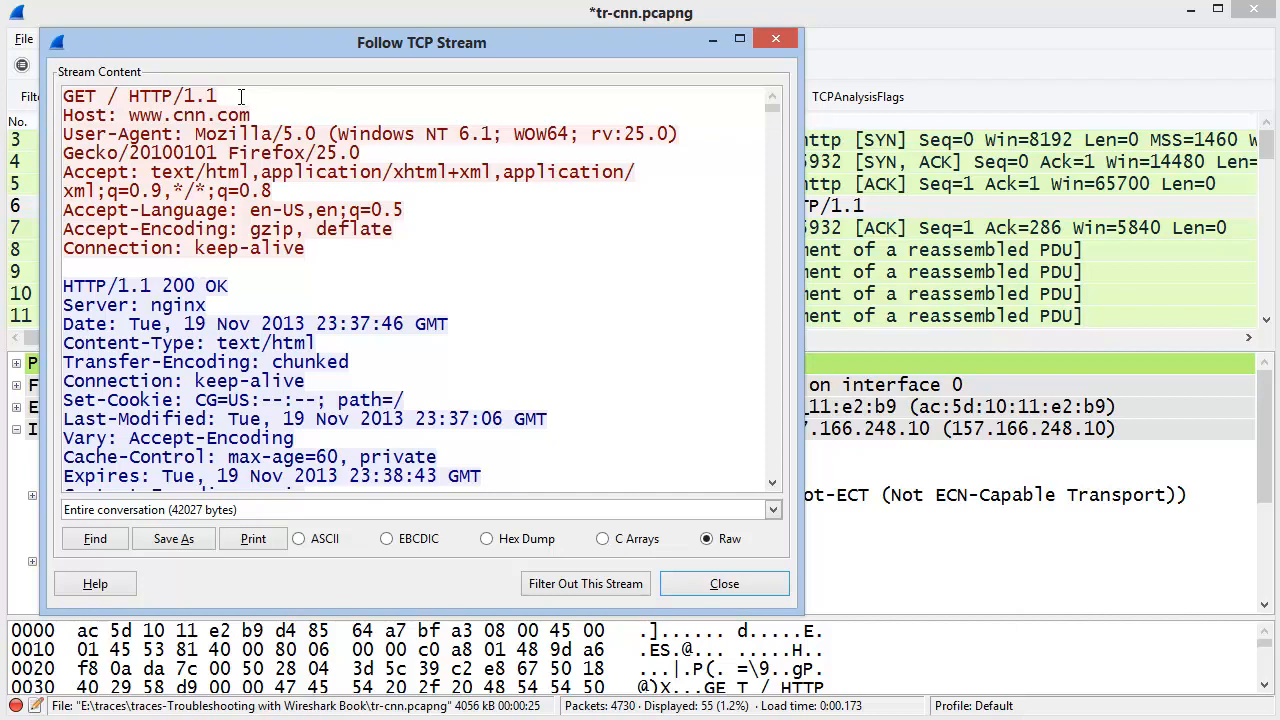
drag(773, 107, 788, 436)
Close the stream view and clear the tcp.stream eq 0 filter to show all 4730 packets
click(722, 584)
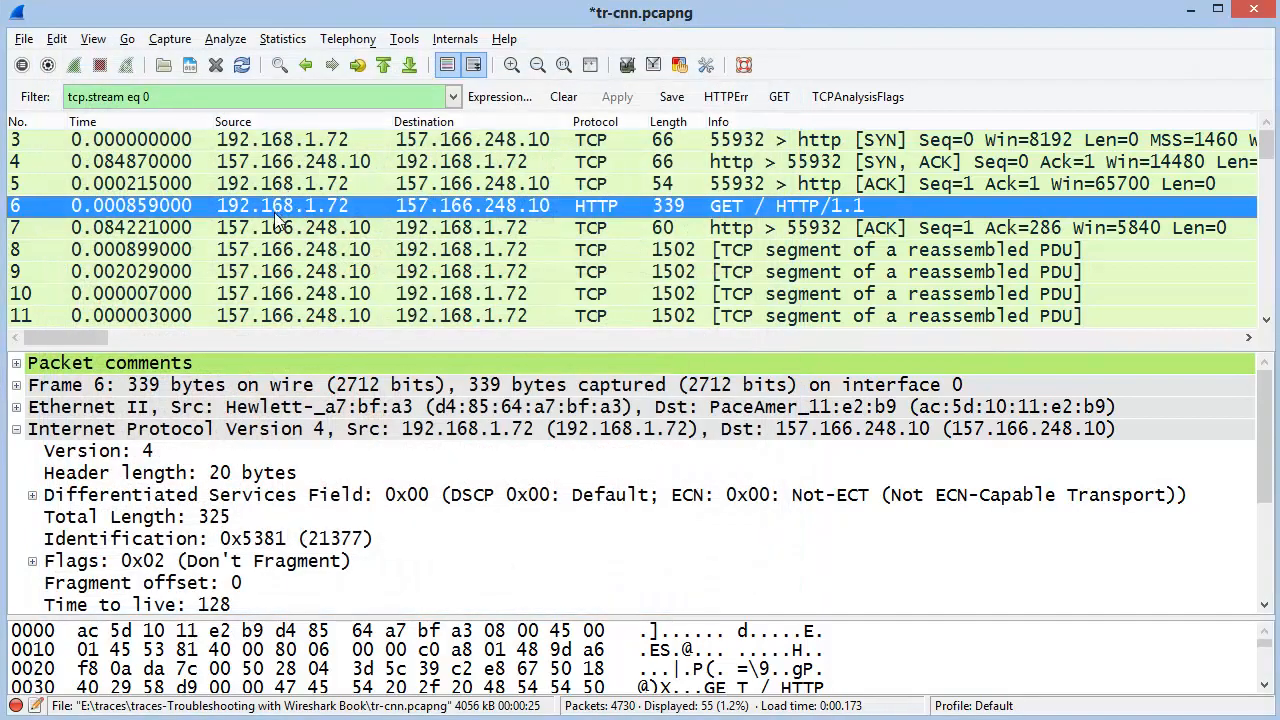
drag(229, 101, 58, 95)
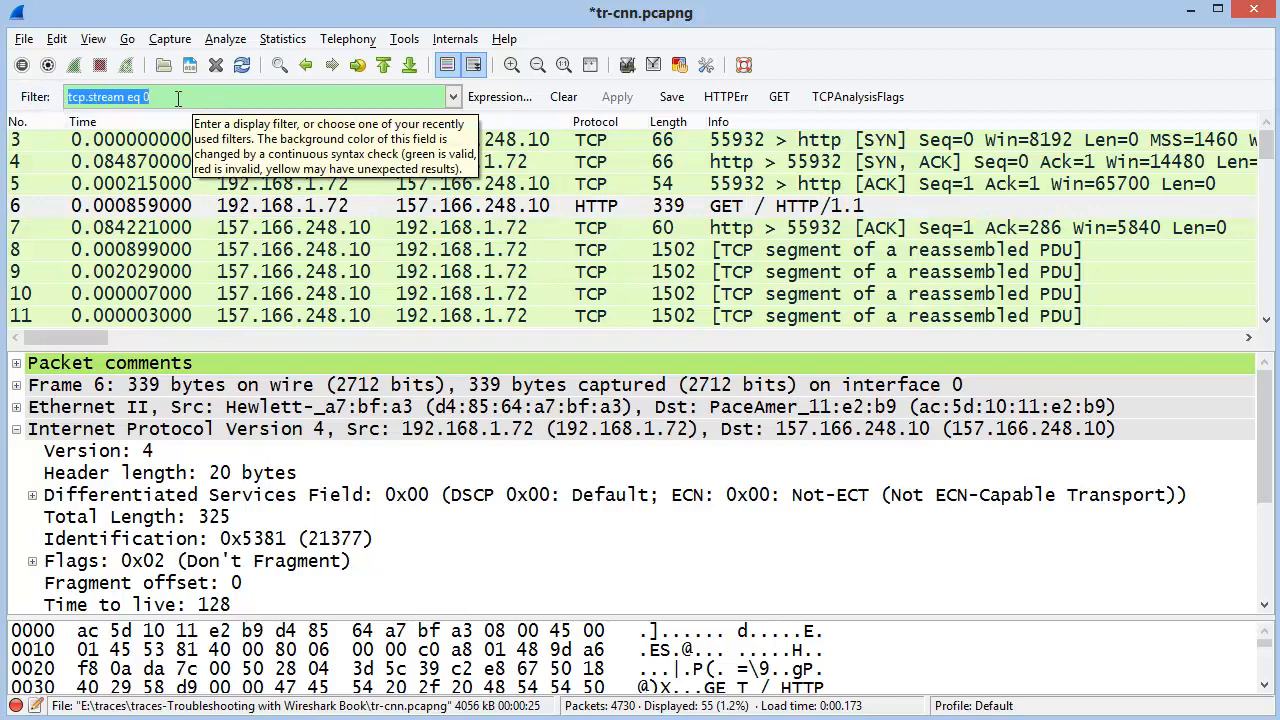
click(560, 99)
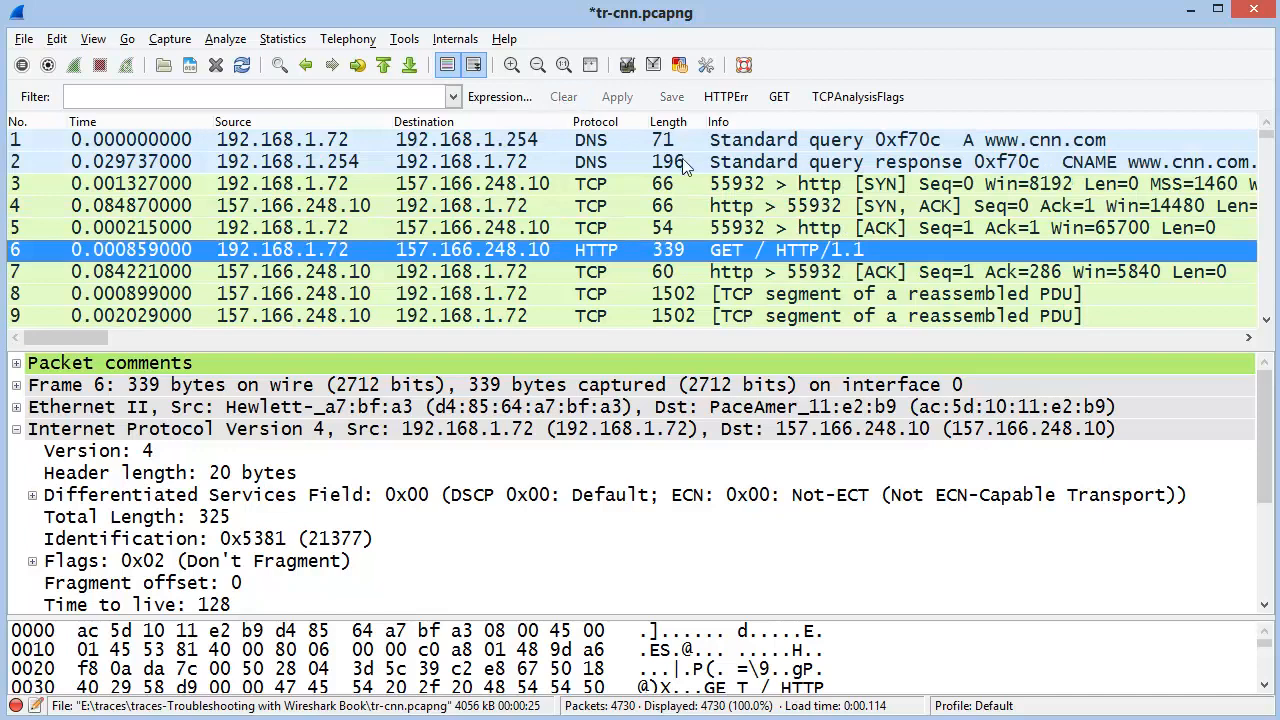
Browse the Copy and Protocol Preferences options in packet 6's context menu
right_click(533, 258)
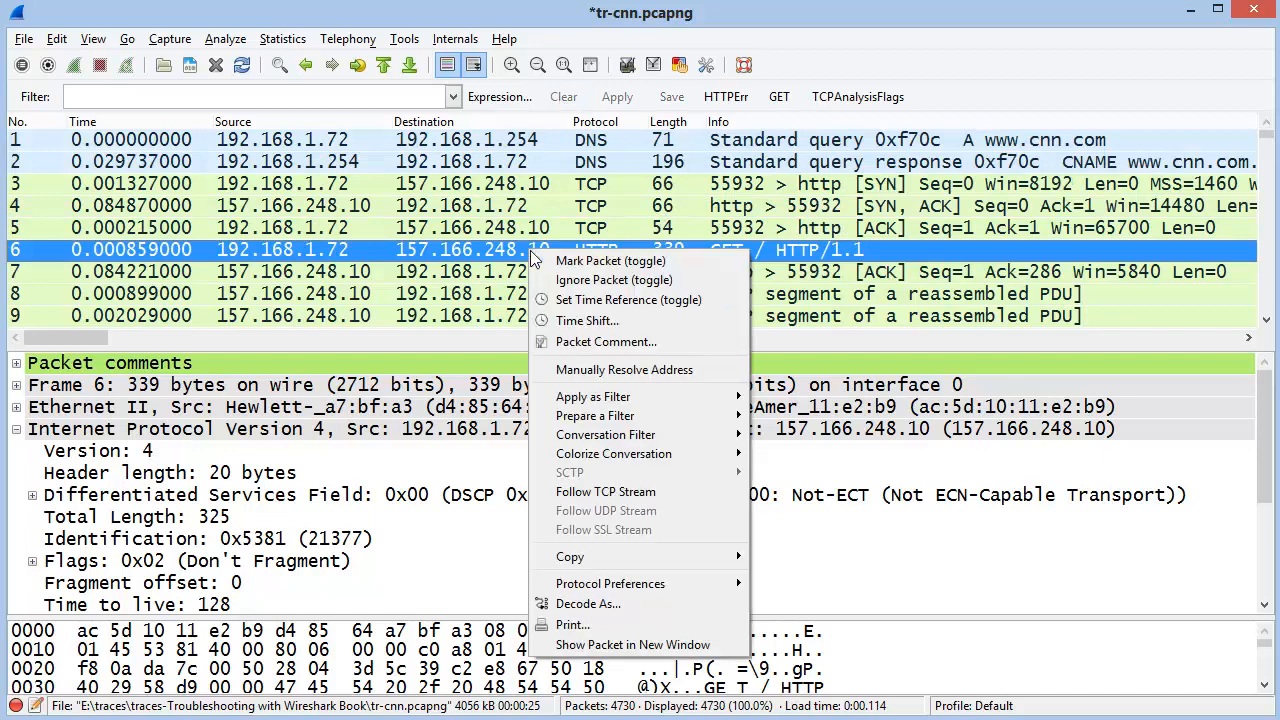
mouse_move(612, 562)
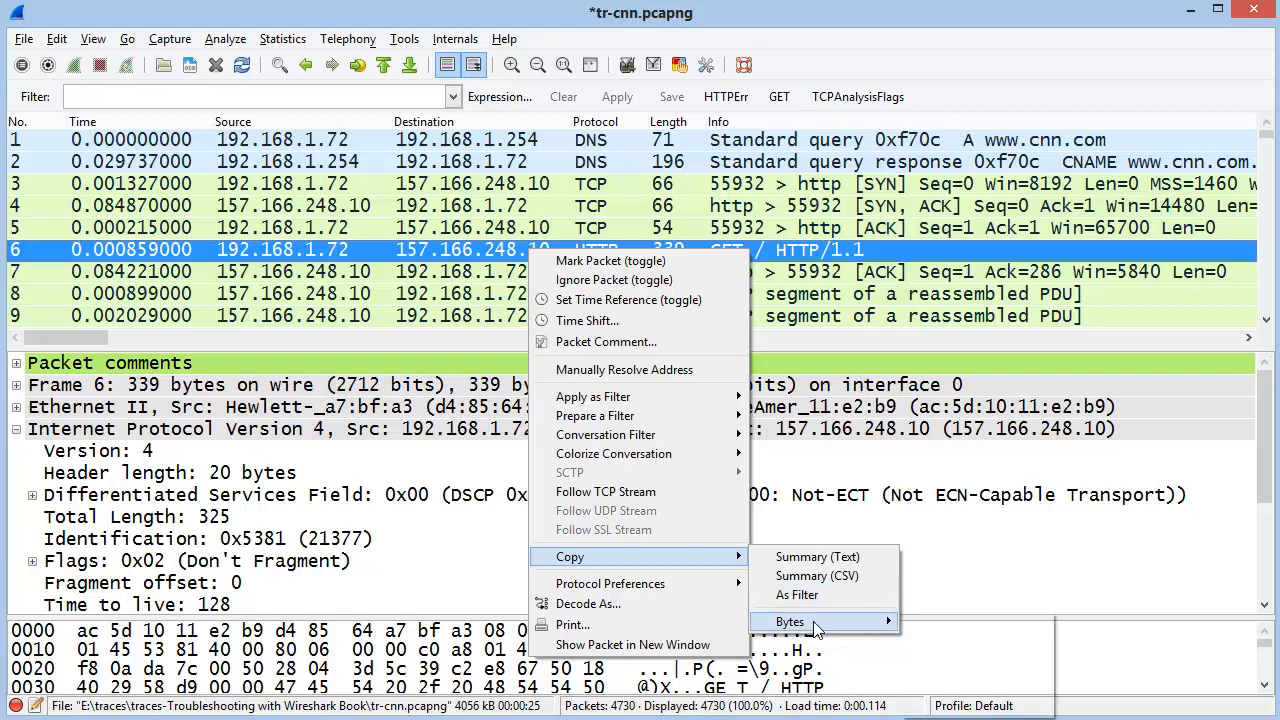
mouse_move(815, 626)
mouse_move(658, 590)
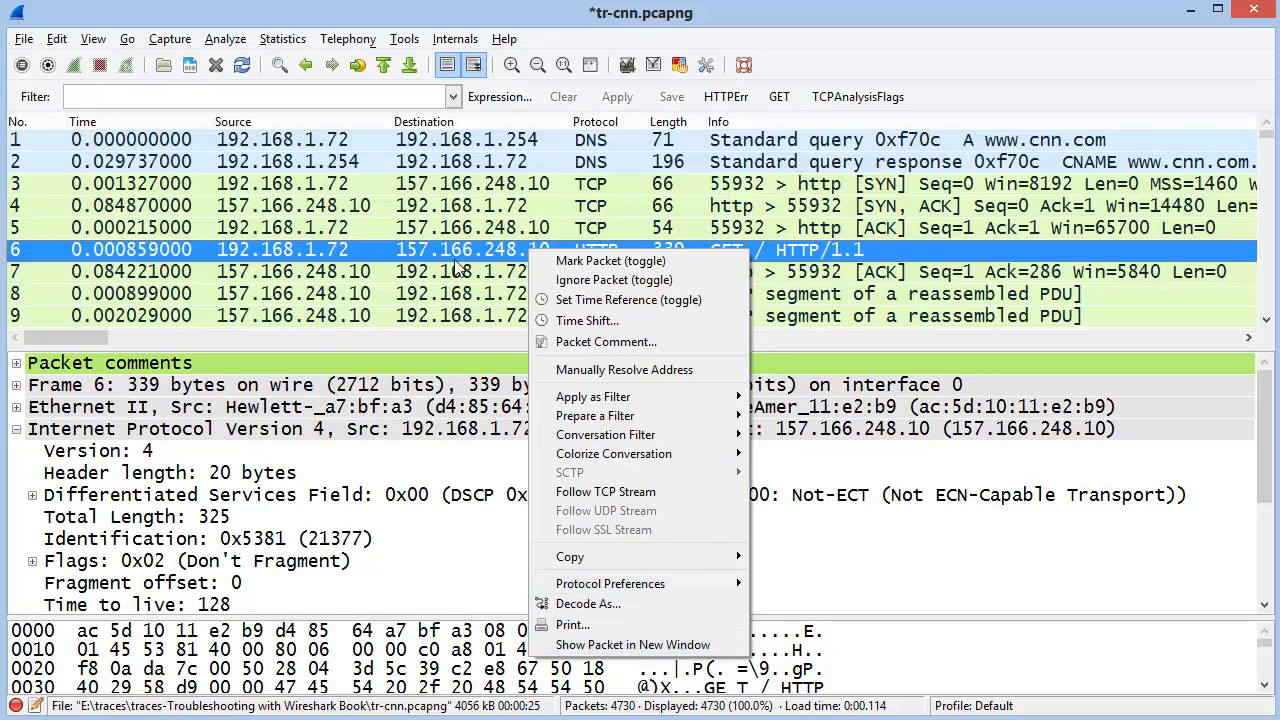
Open packet 6 in its own window, enlarge it, then close it
click(460, 262)
double_click(460, 262)
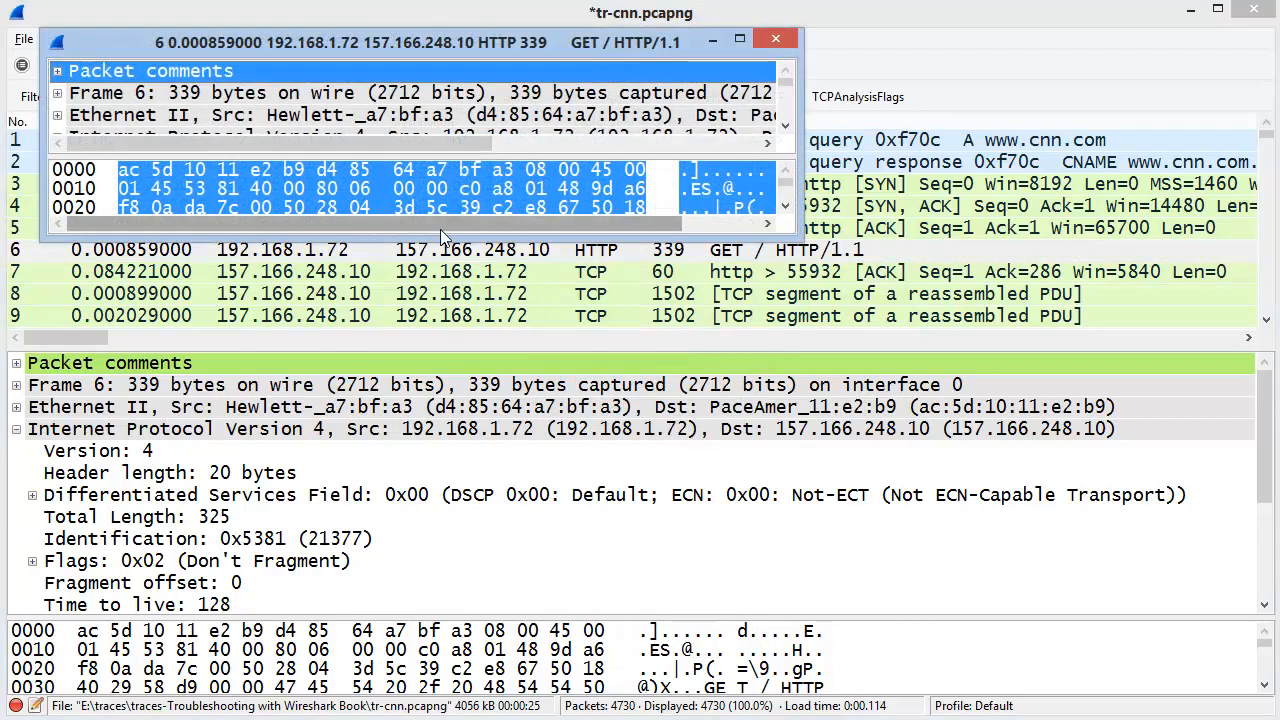
drag(437, 234, 437, 466)
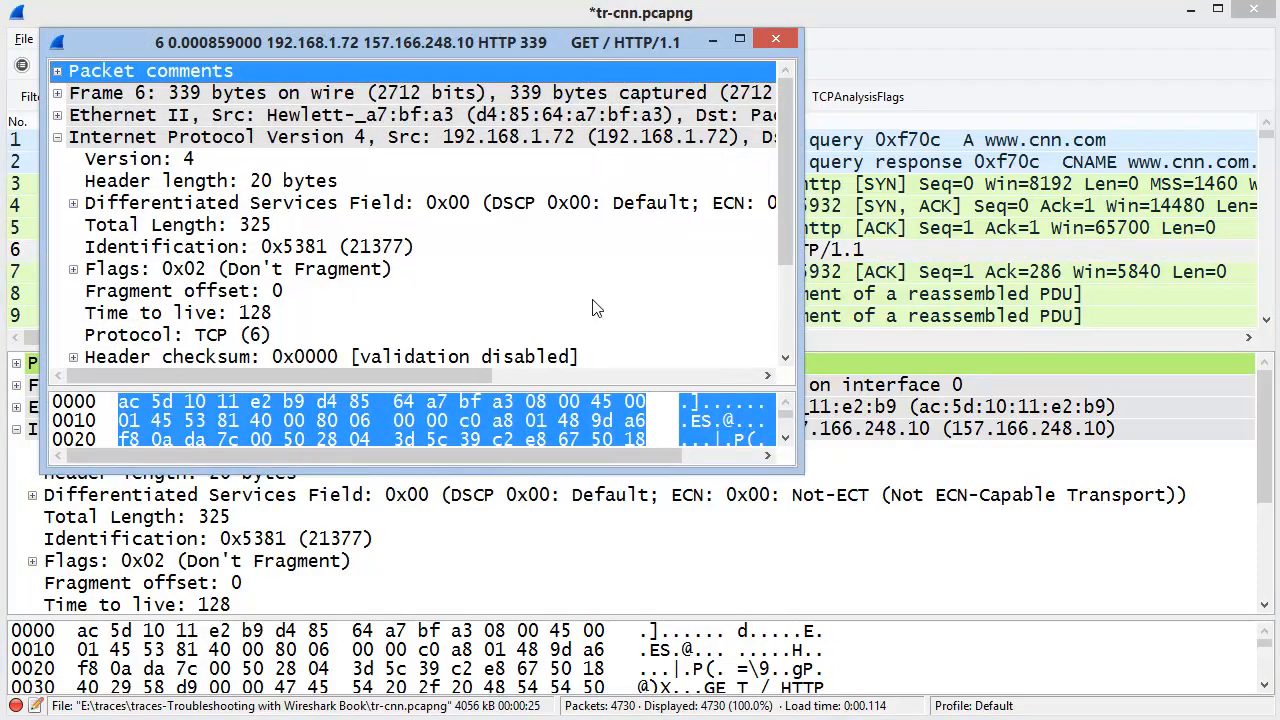
click(776, 41)
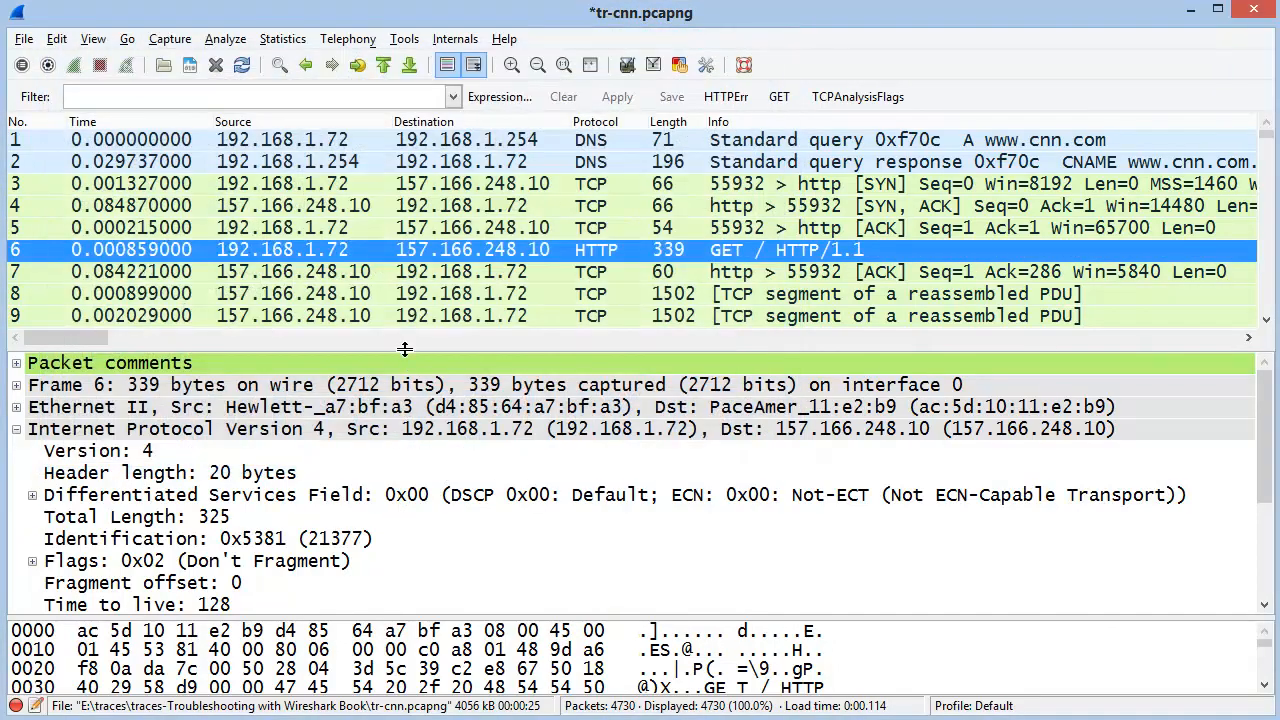
Enlarge the details pane and inspect packet 6's Fragment offset and Time to live fields
drag(405, 348, 407, 283)
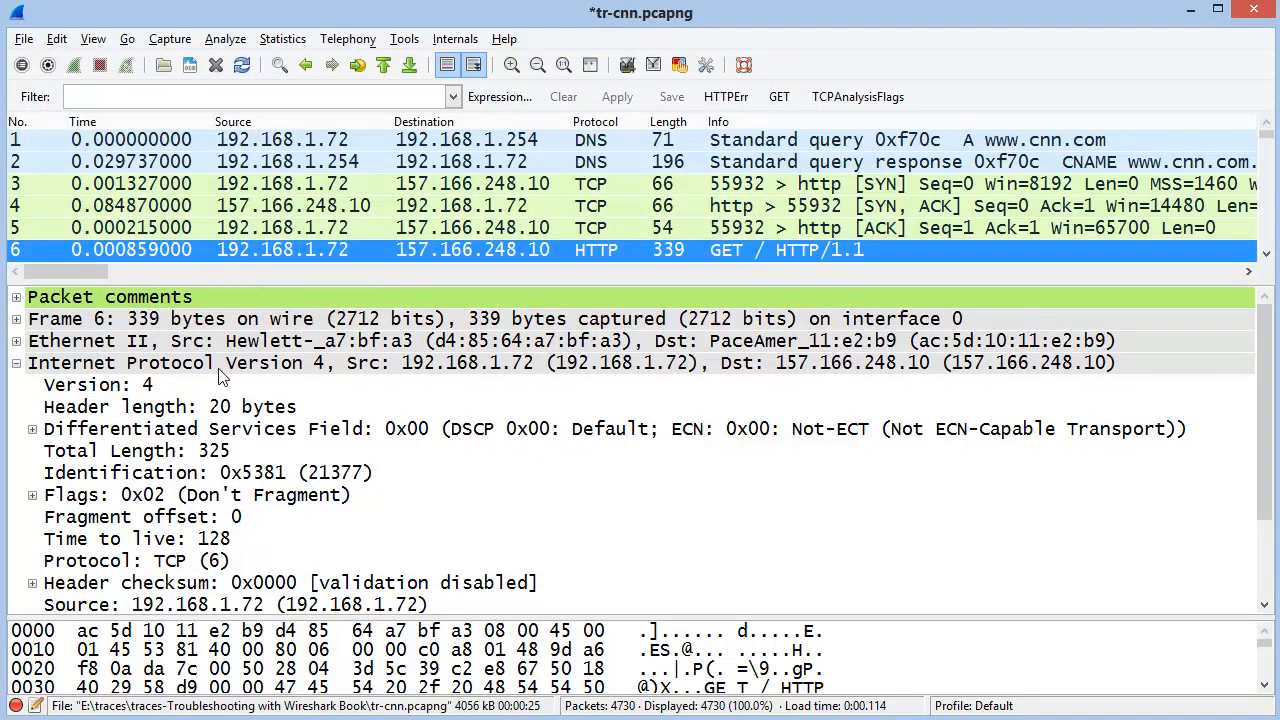
click(192, 520)
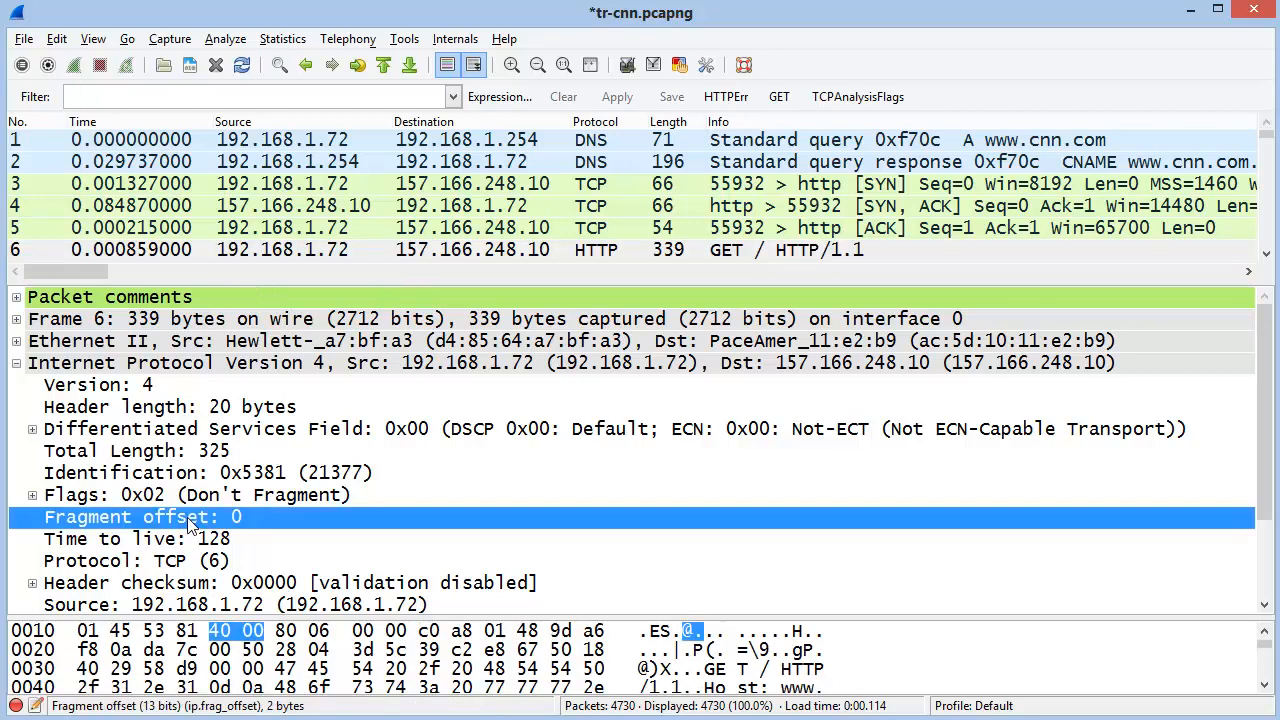
click(213, 541)
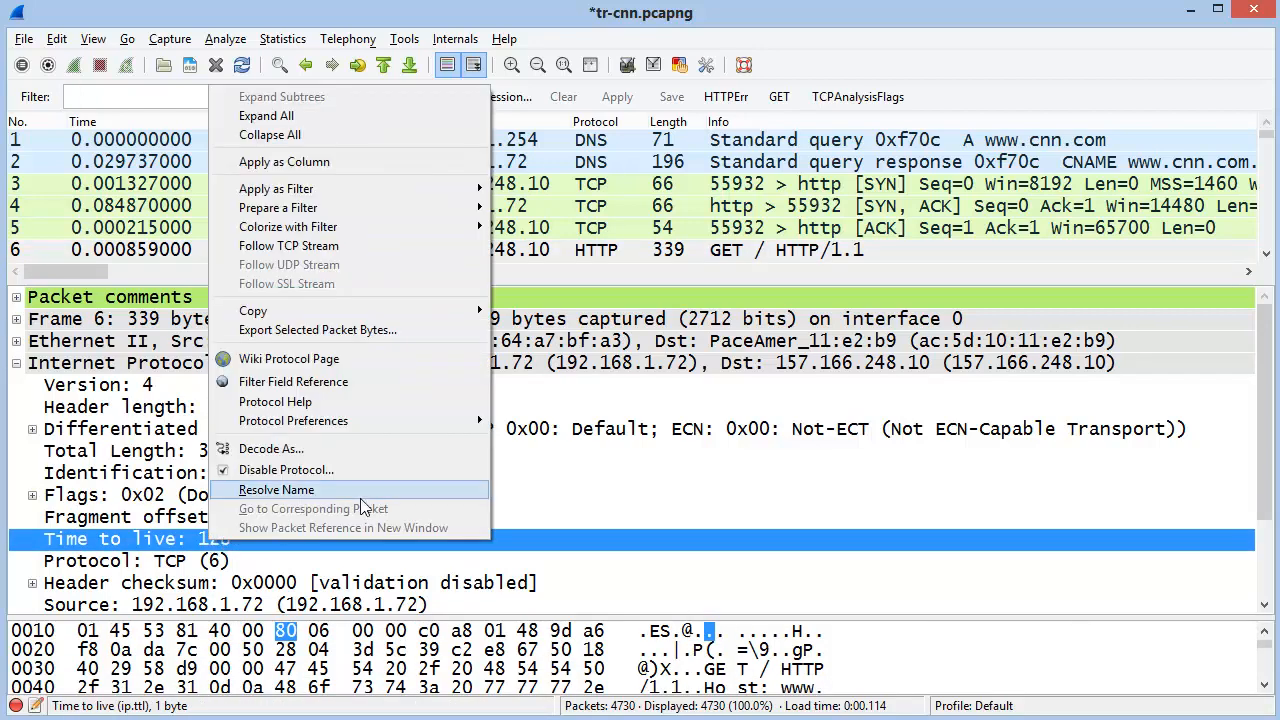
Toggle the Internet Protocol Version 4 section, leaving it expanded
click(152, 366)
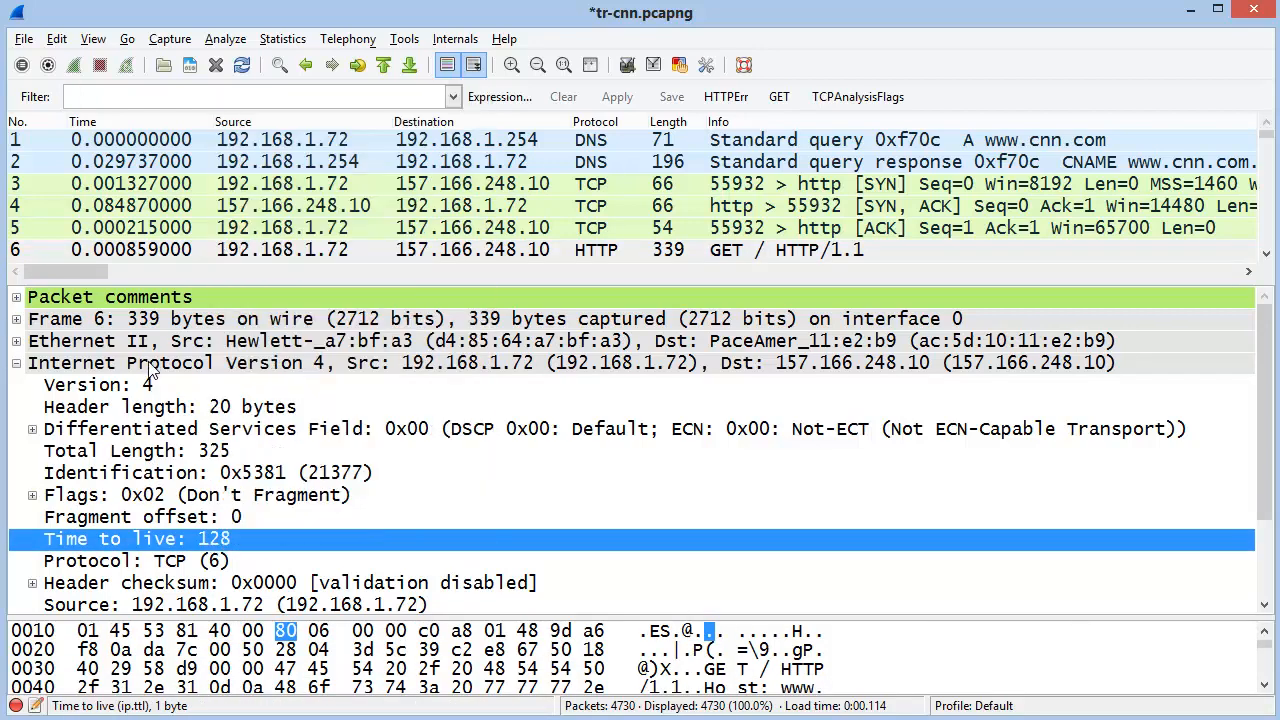
double_click(148, 363)
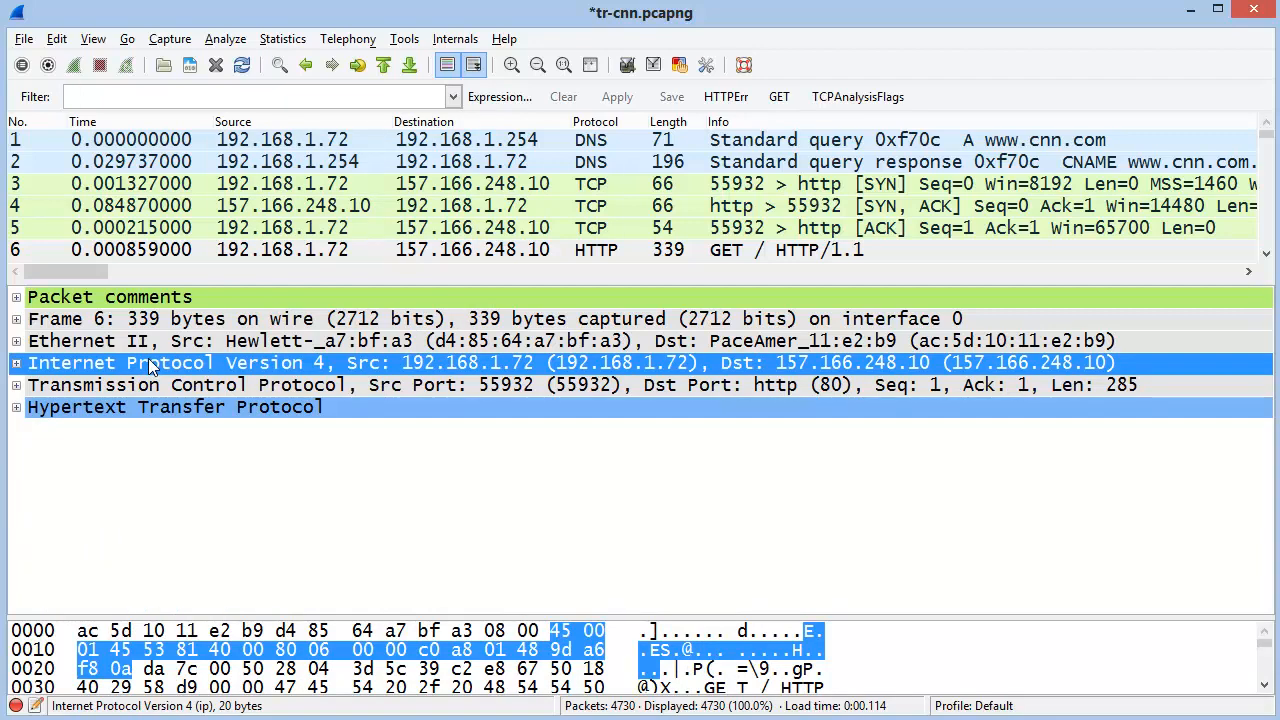
double_click(148, 362)
double_click(276, 366)
double_click(276, 366)
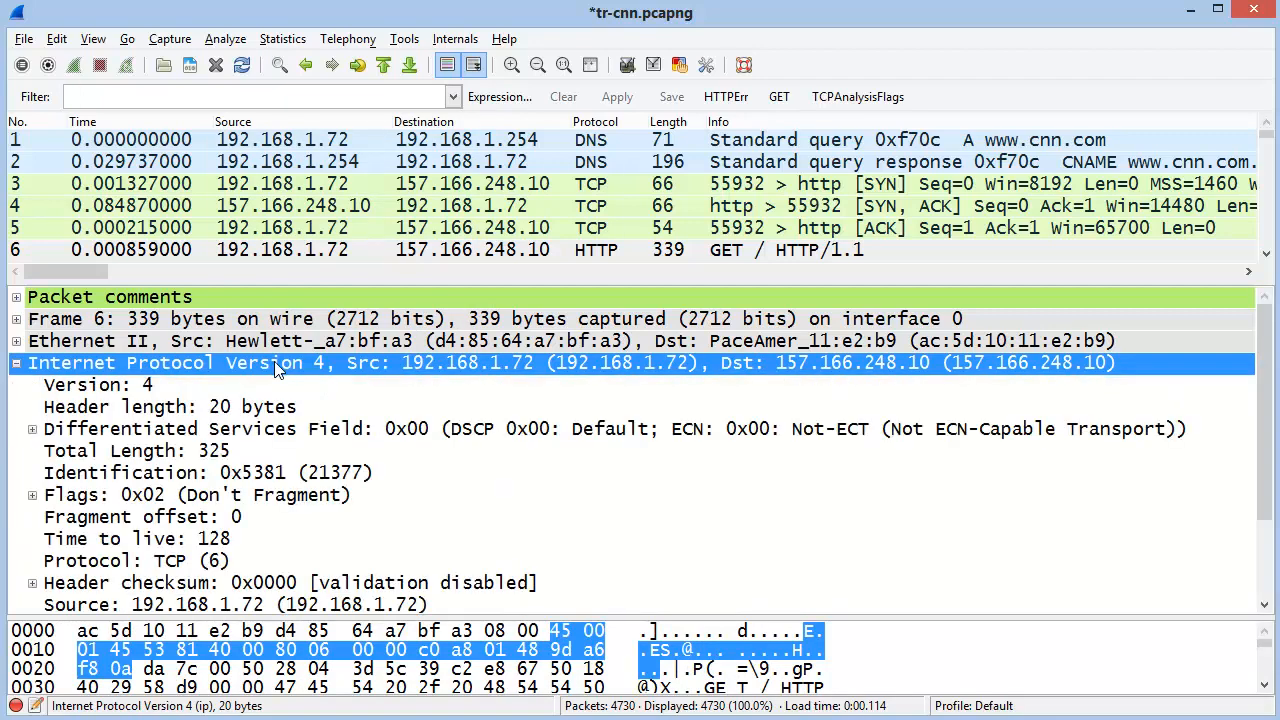
double_click(276, 366)
double_click(276, 366)
double_click(277, 366)
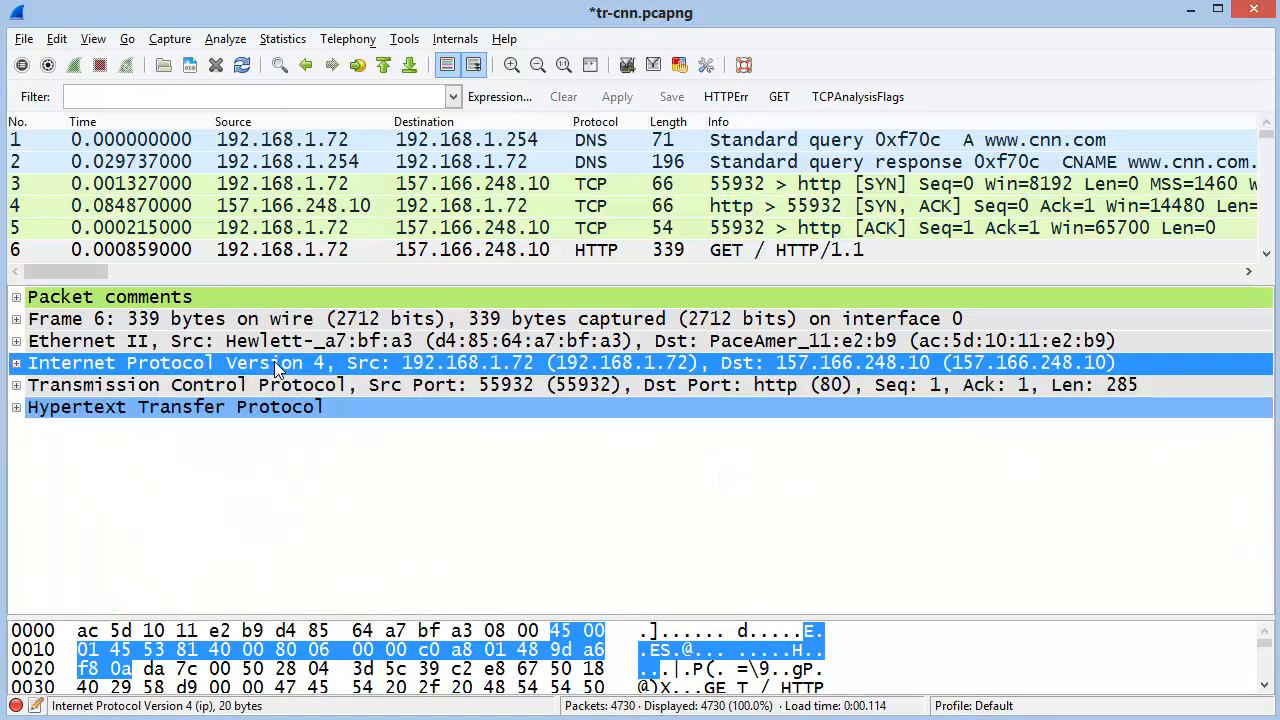
double_click(277, 366)
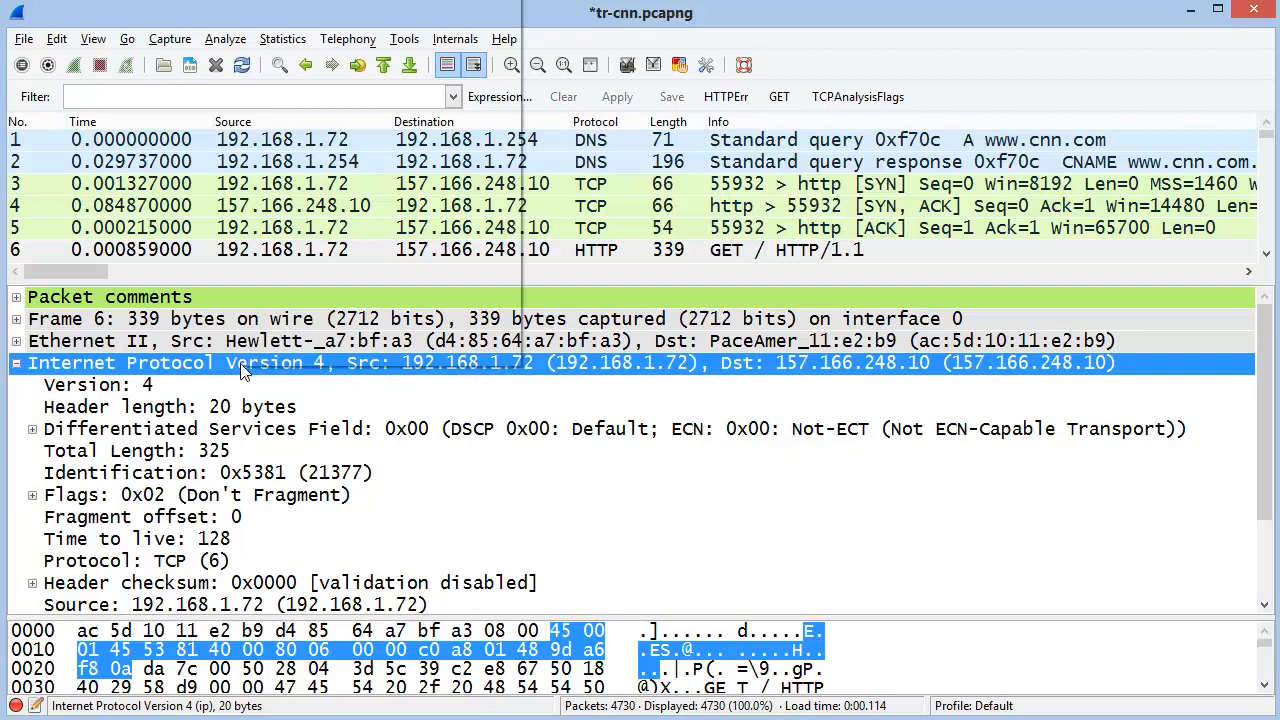
Expand every section of packet 6's detail tree
right_click(244, 368)
click(272, 461)
click(255, 590)
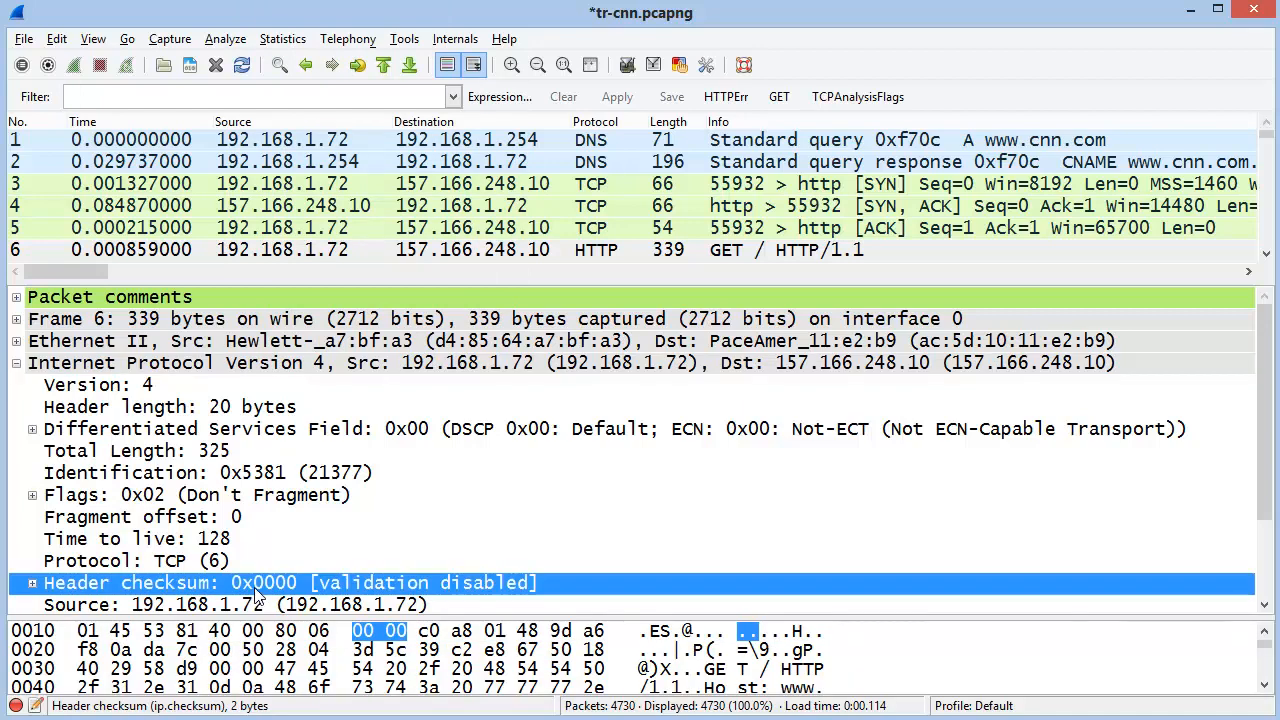
right_click(255, 590)
click(310, 166)
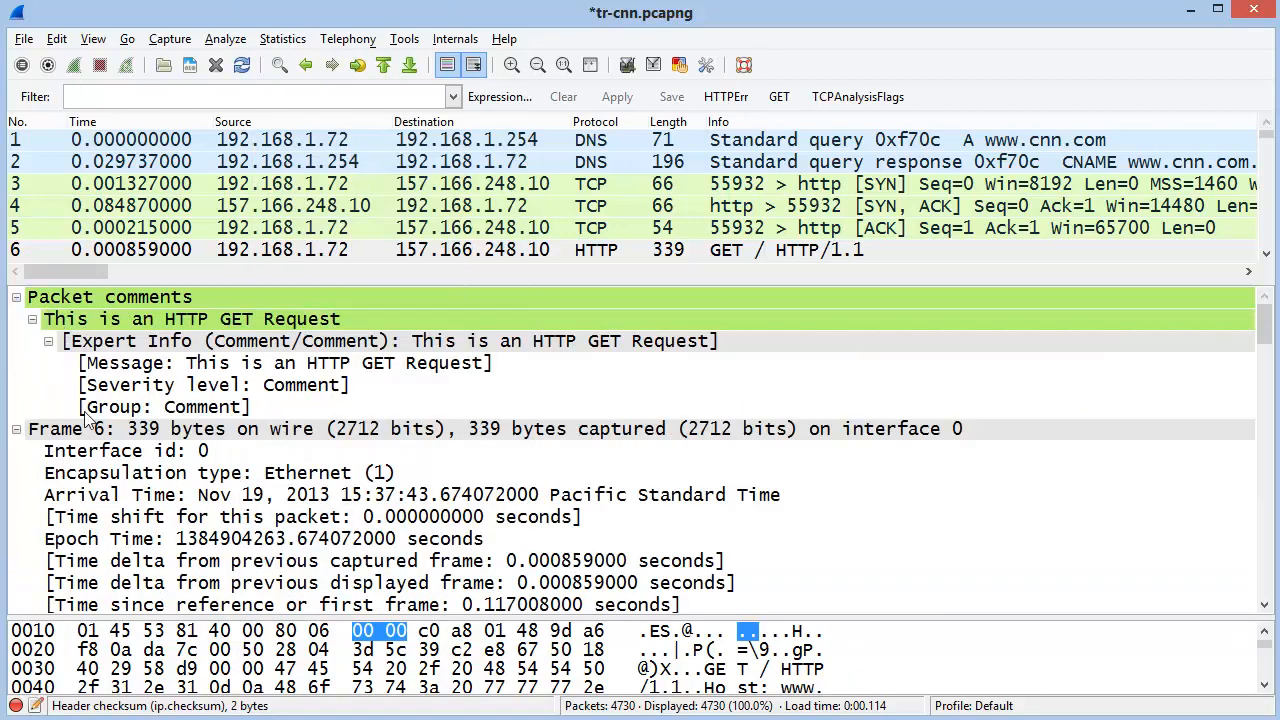
Collapse the whole packet detail tree with Collapse All
right_click(308, 320)
click(281, 585)
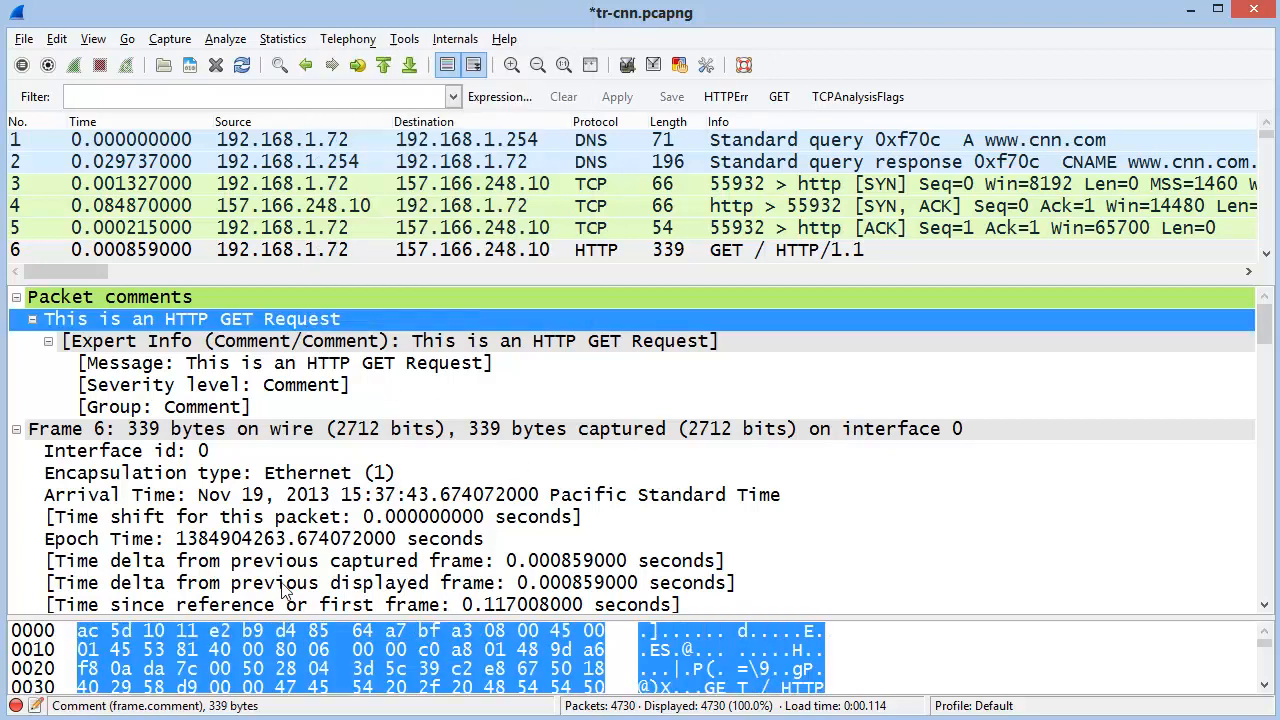
right_click(281, 583)
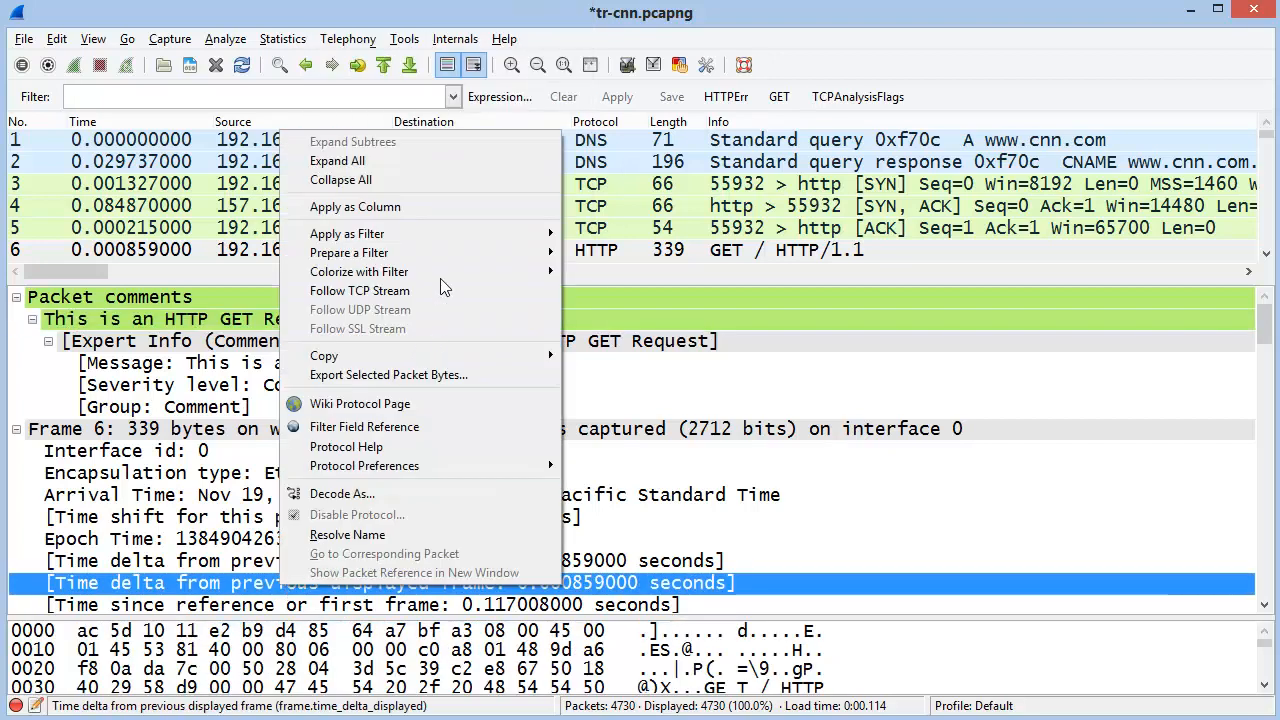
click(362, 182)
Select the Hypertext Transfer Protocol line and enlarge the packet list
right_click(299, 383)
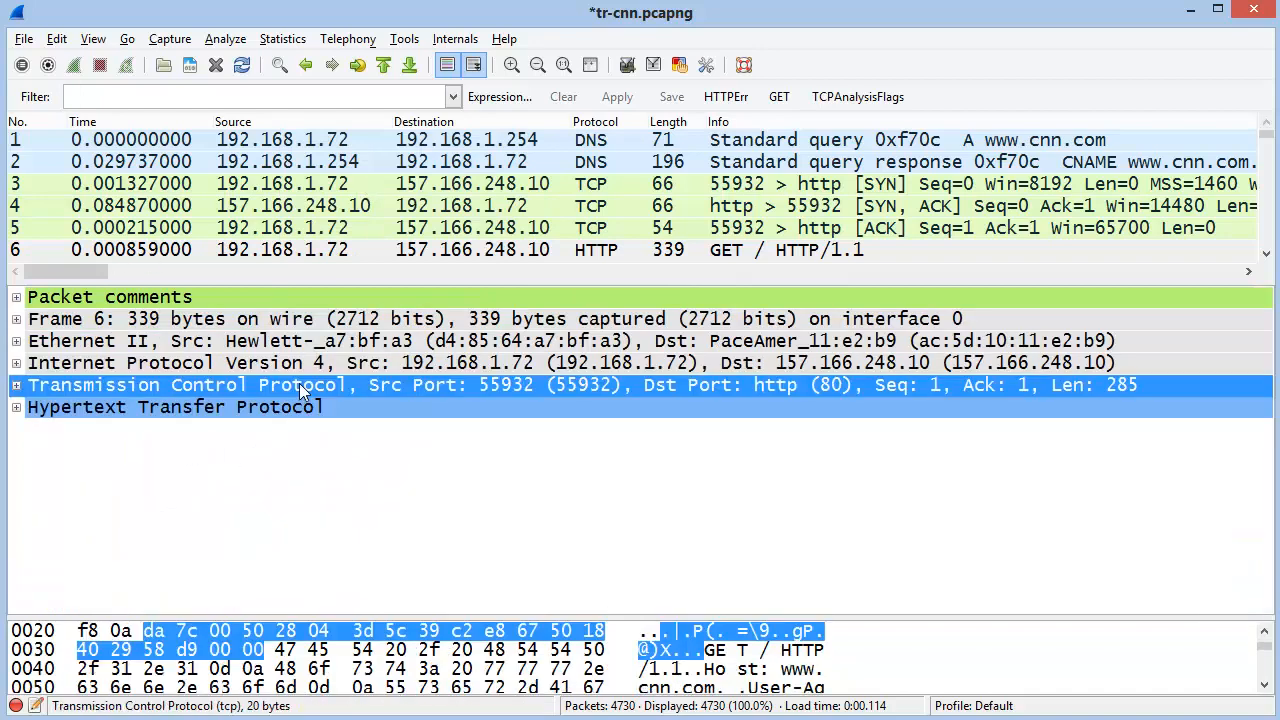
click(299, 420)
right_click(299, 420)
click(277, 454)
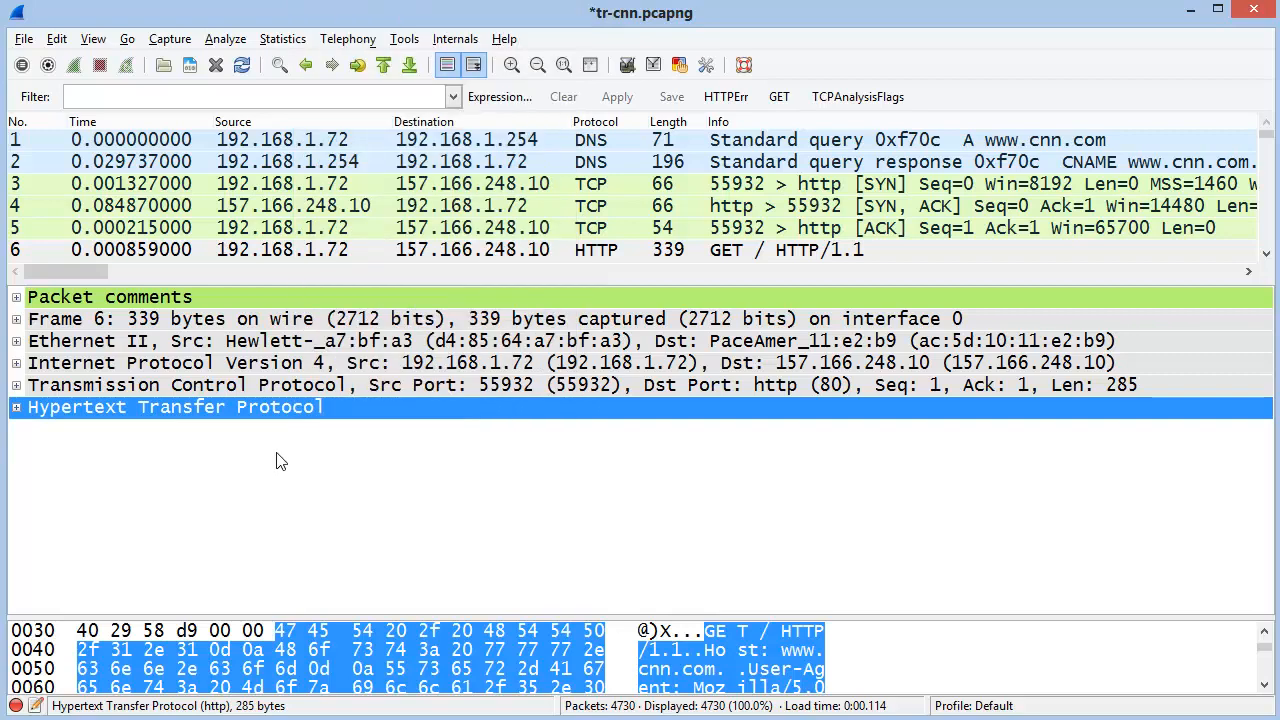
drag(268, 289, 268, 427)
Expand all HTTP subtrees, rebalance the panes, and select the Request Method field
right_click(236, 546)
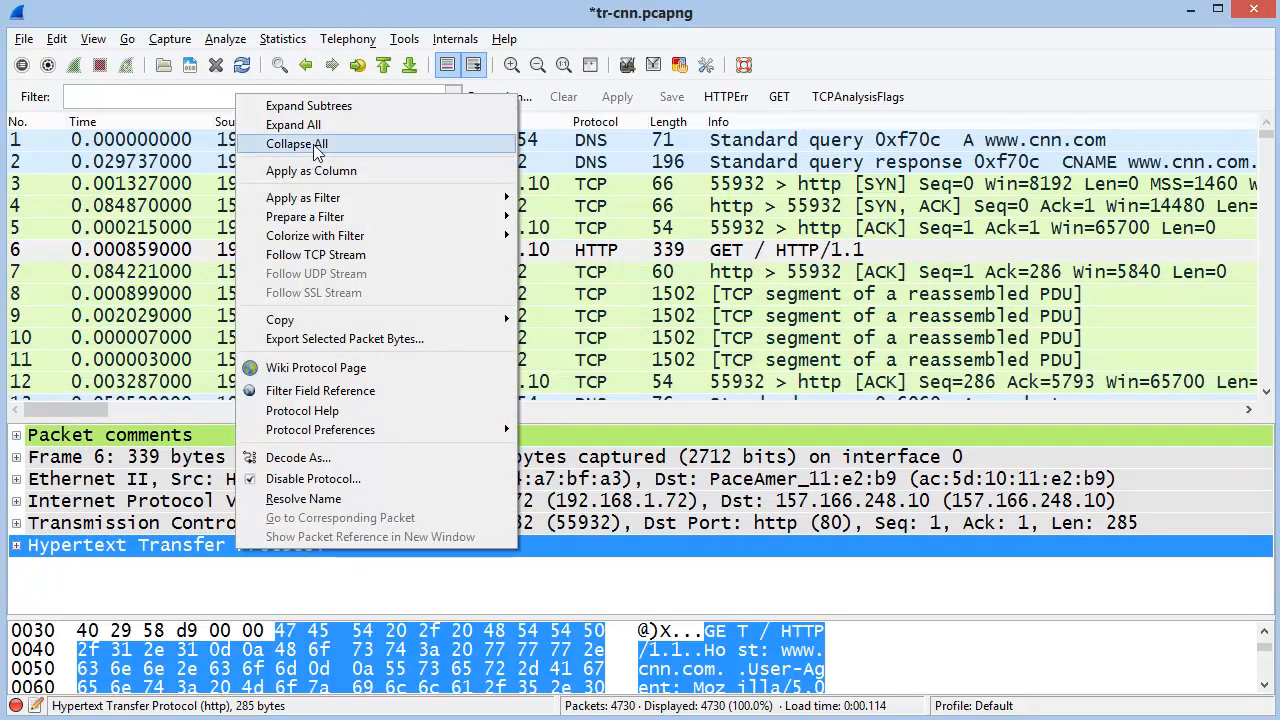
click(321, 108)
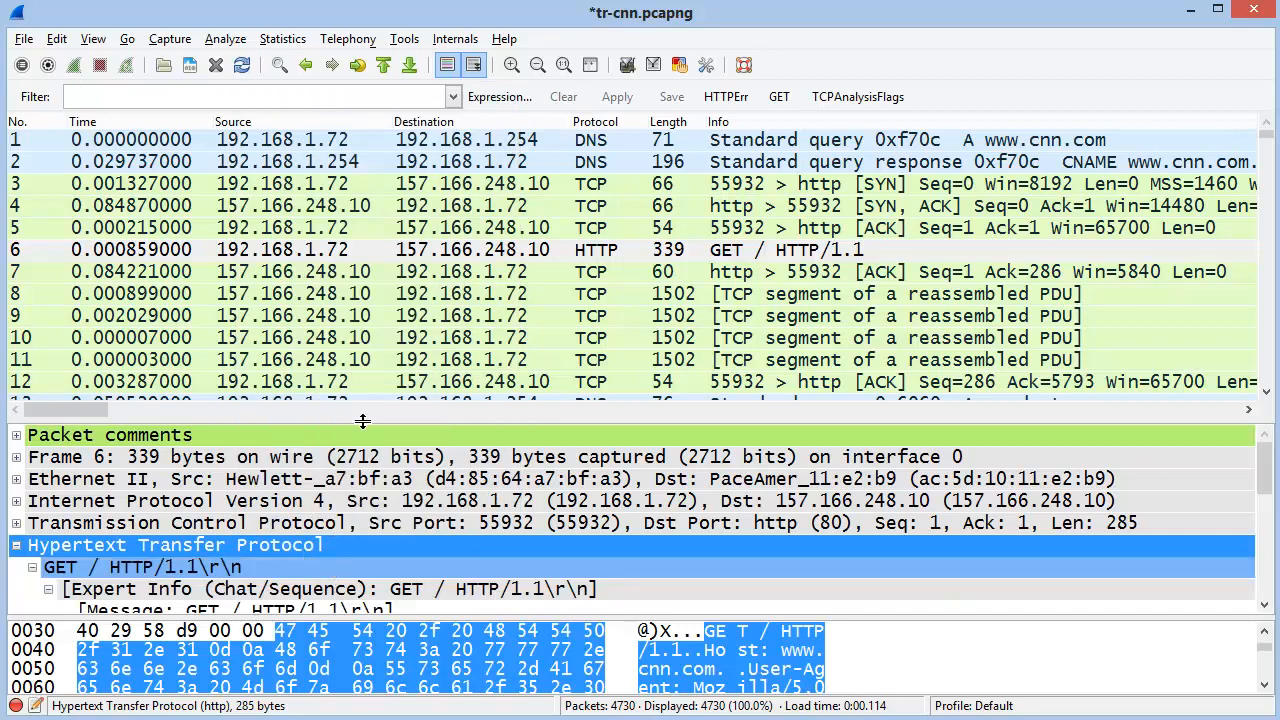
drag(363, 421, 380, 200)
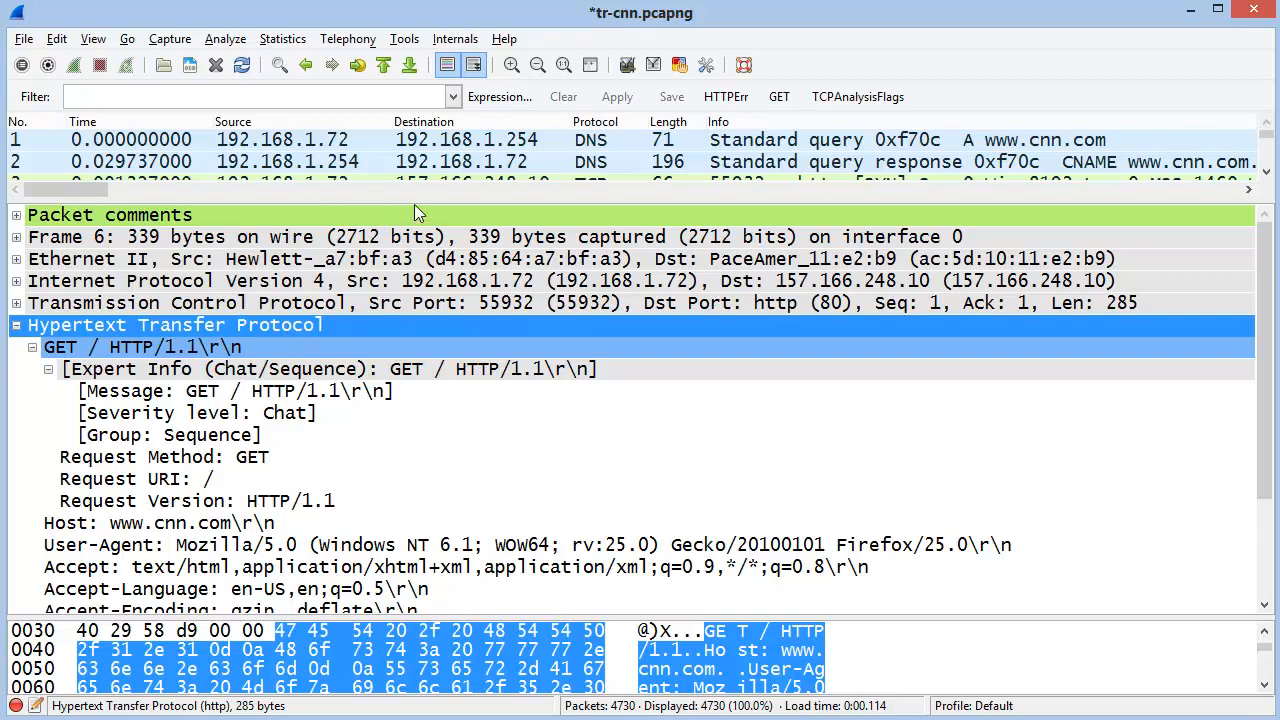
drag(417, 213, 415, 325)
click(201, 564)
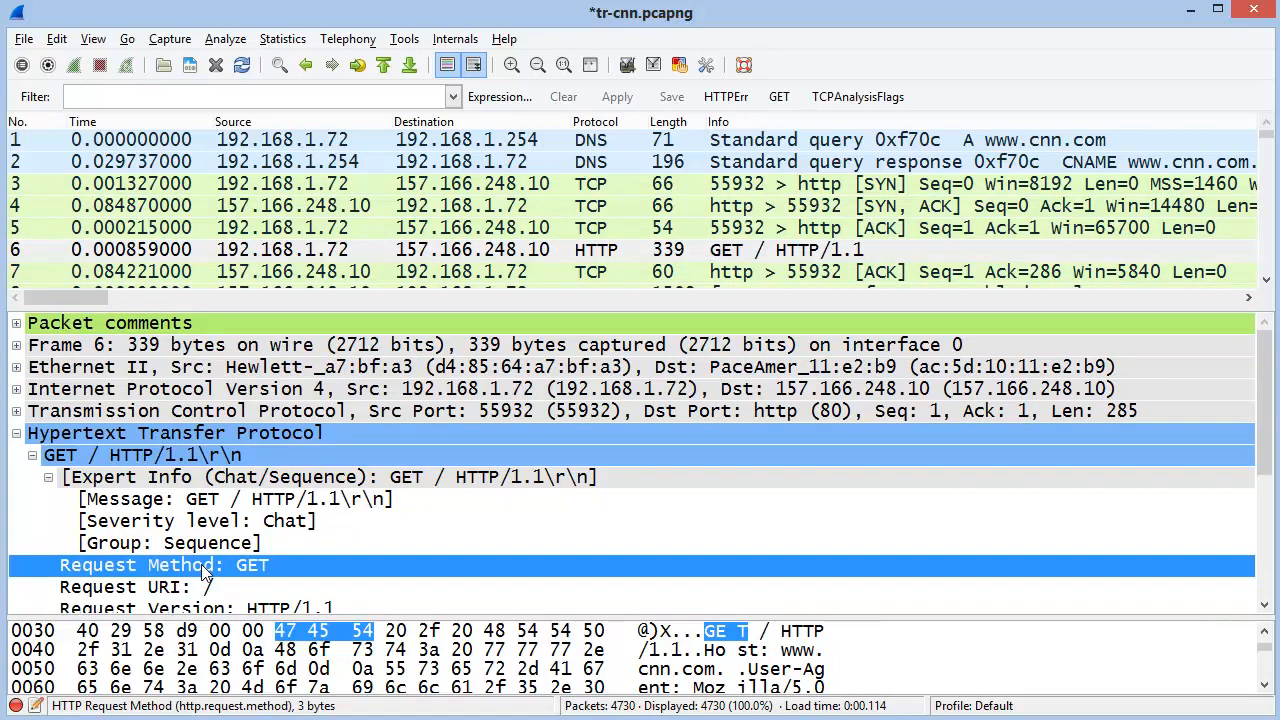
Apply Request Method as a packet list column showing GET, and enlarge the list to rows 1–16
right_click(271, 572)
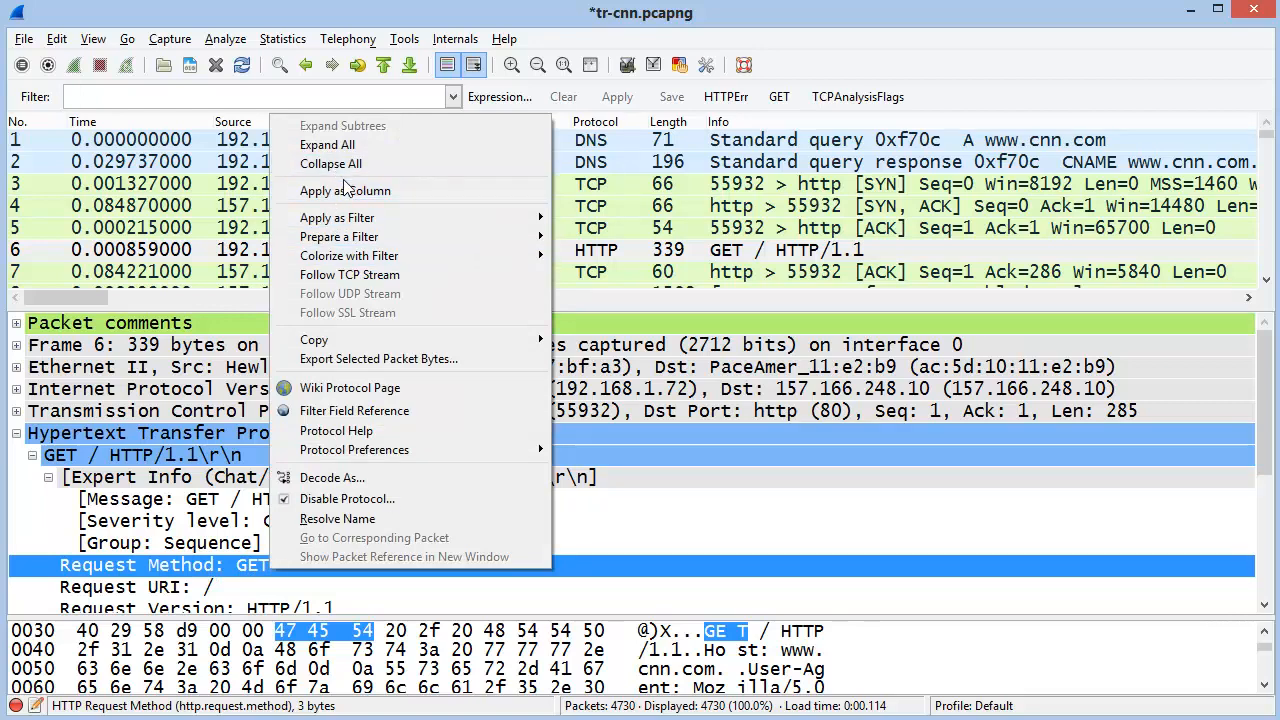
click(411, 189)
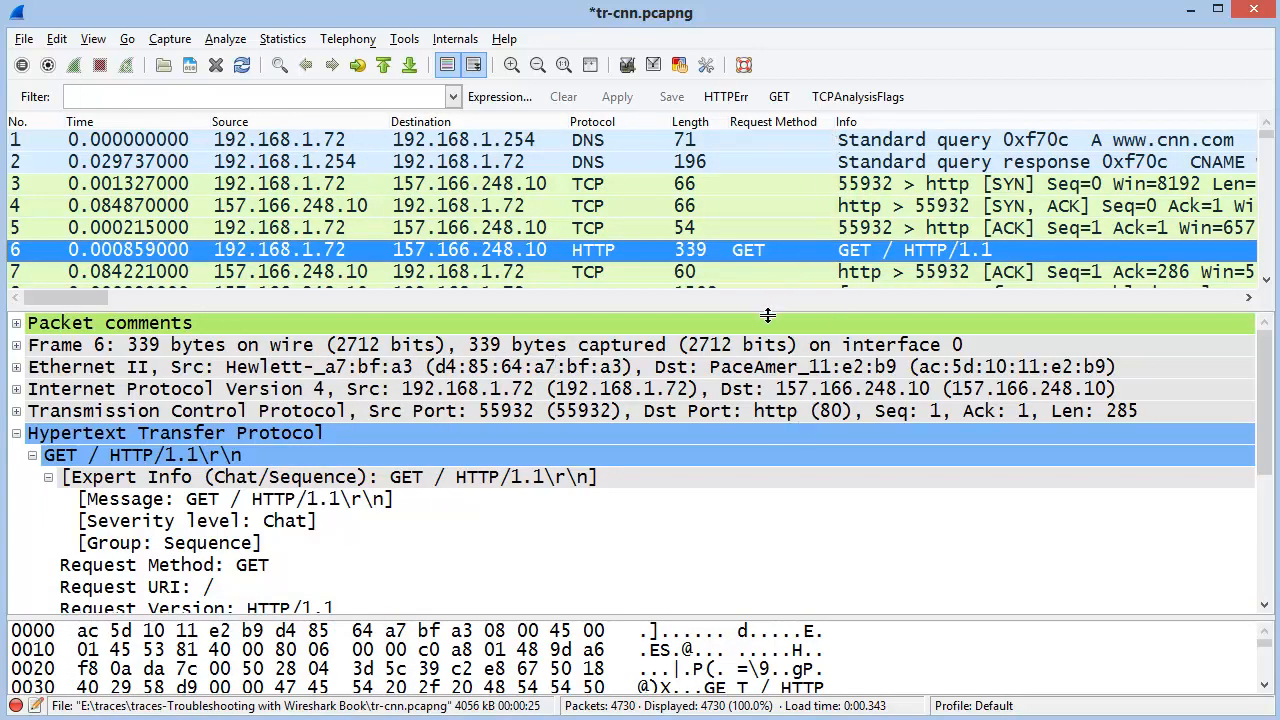
drag(768, 306, 783, 497)
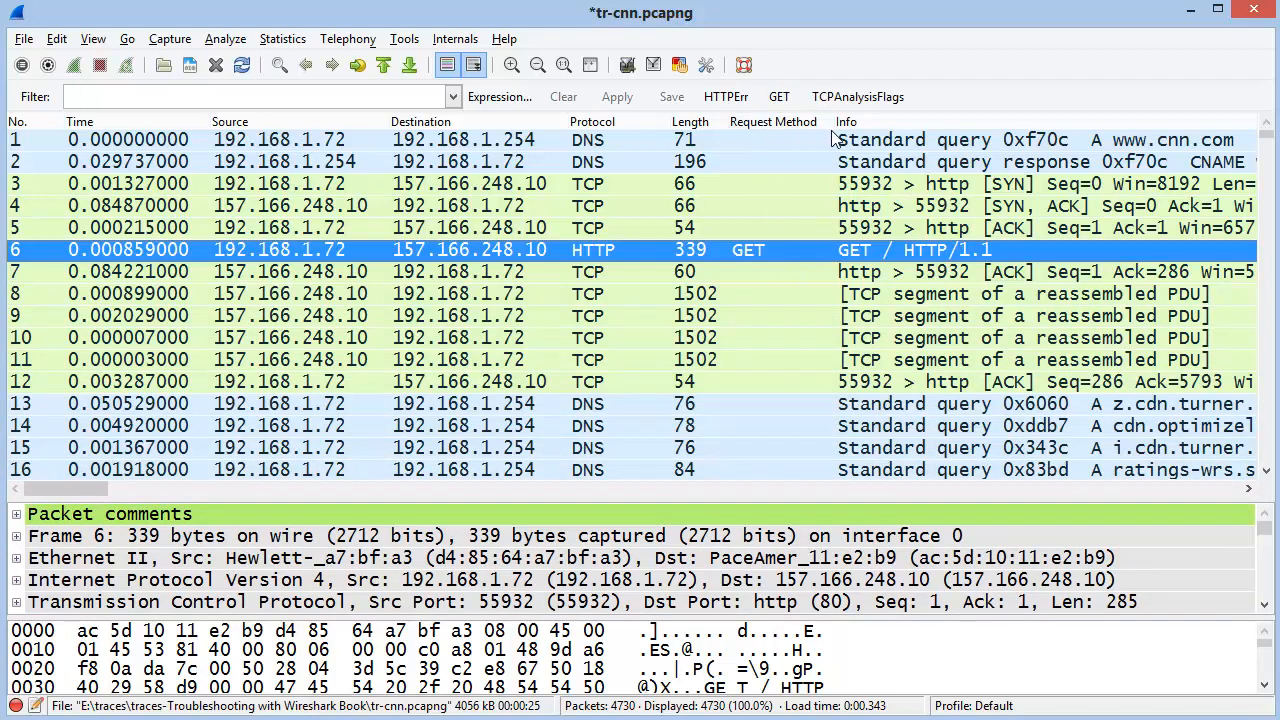
Sort packets by Request Method to review GET and POST requests, then restore No. order
click(774, 124)
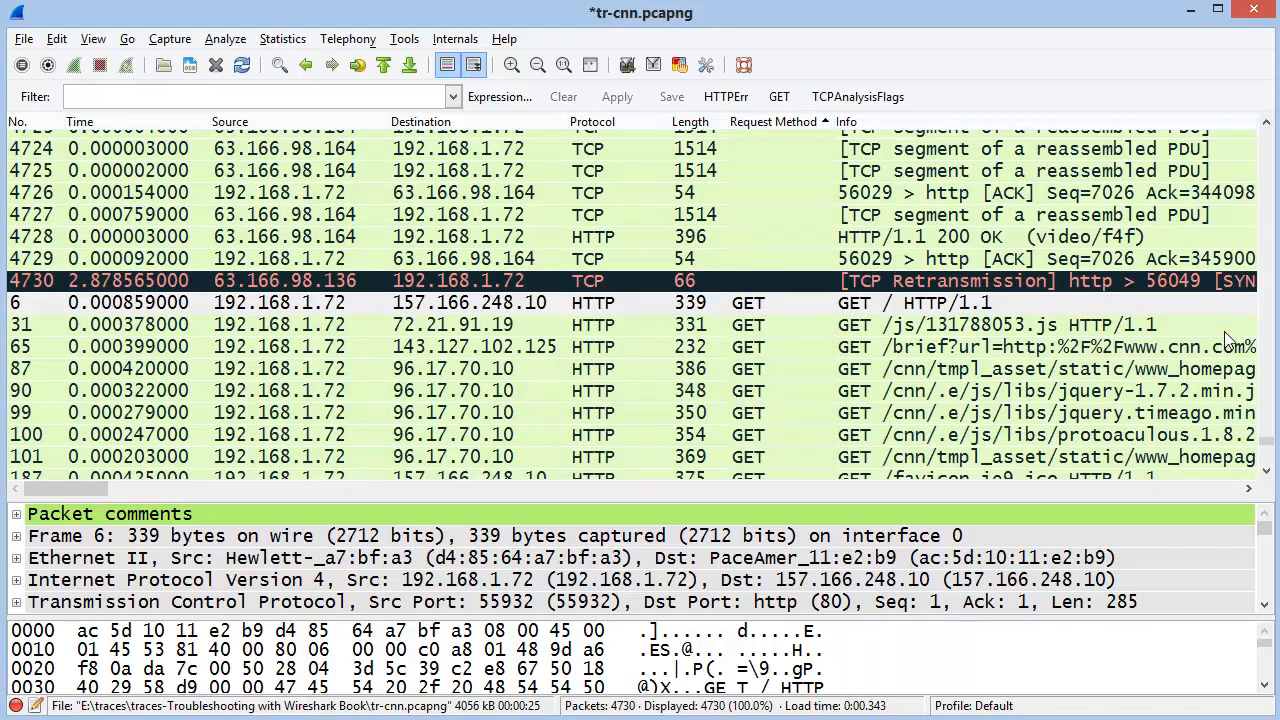
click(1266, 470)
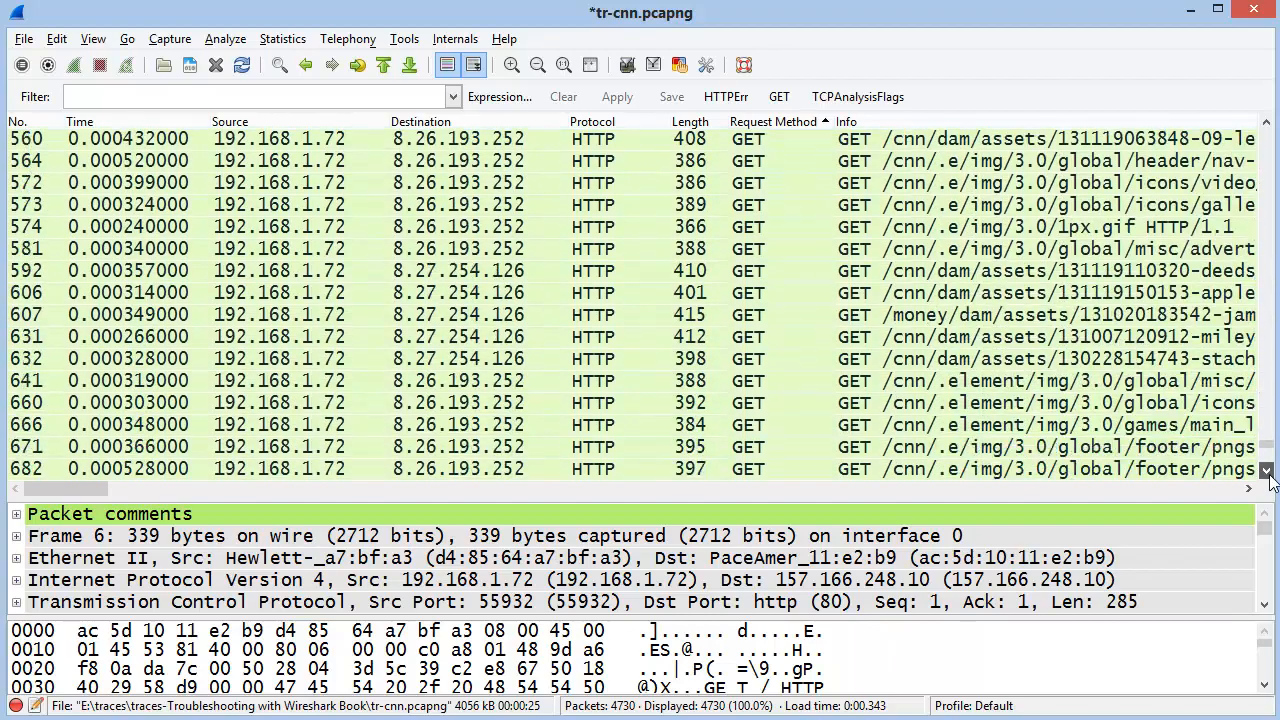
drag(1272, 452, 1276, 475)
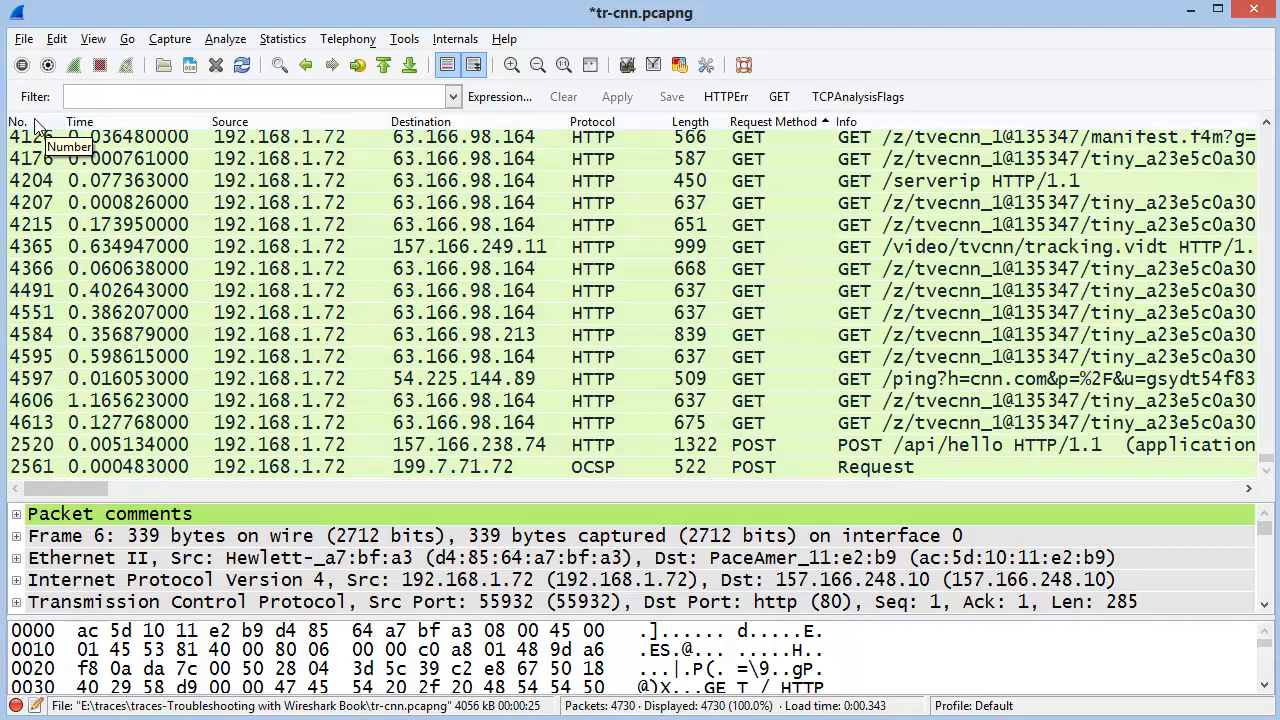
click(35, 124)
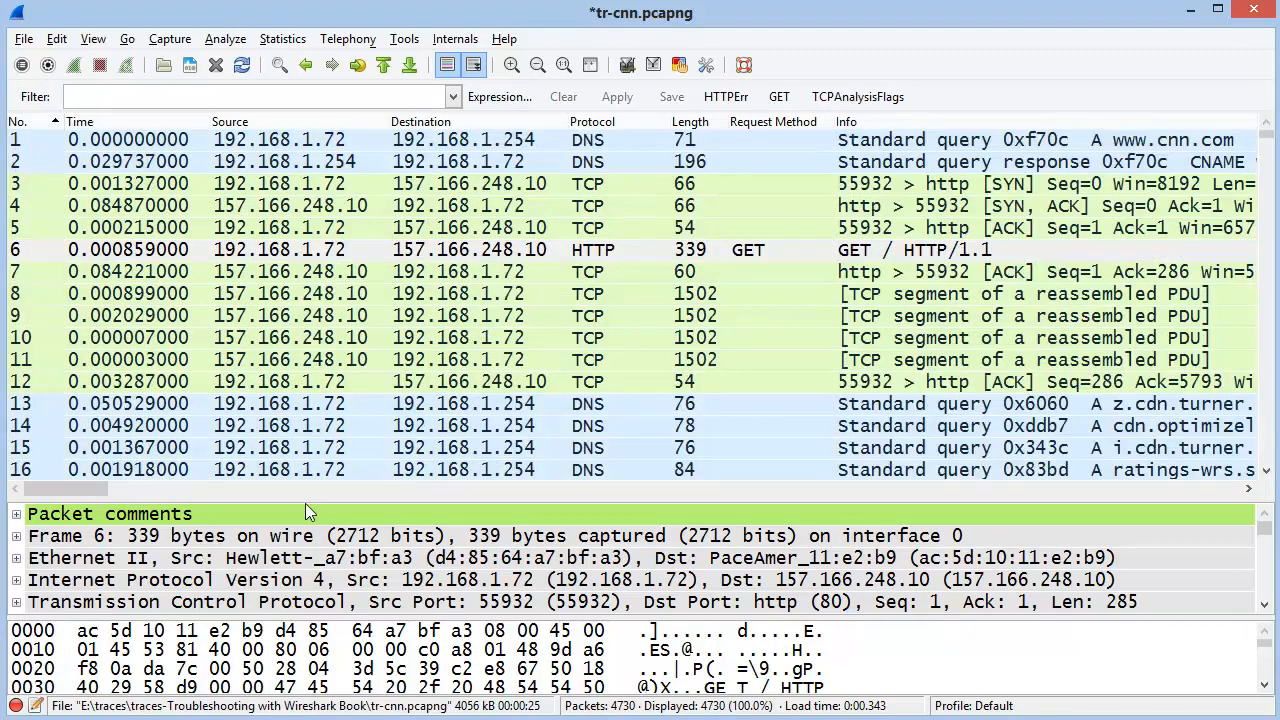
Enlarge the packet details pane and bring up actions for packet 6's Request URI field
drag(306, 498, 306, 290)
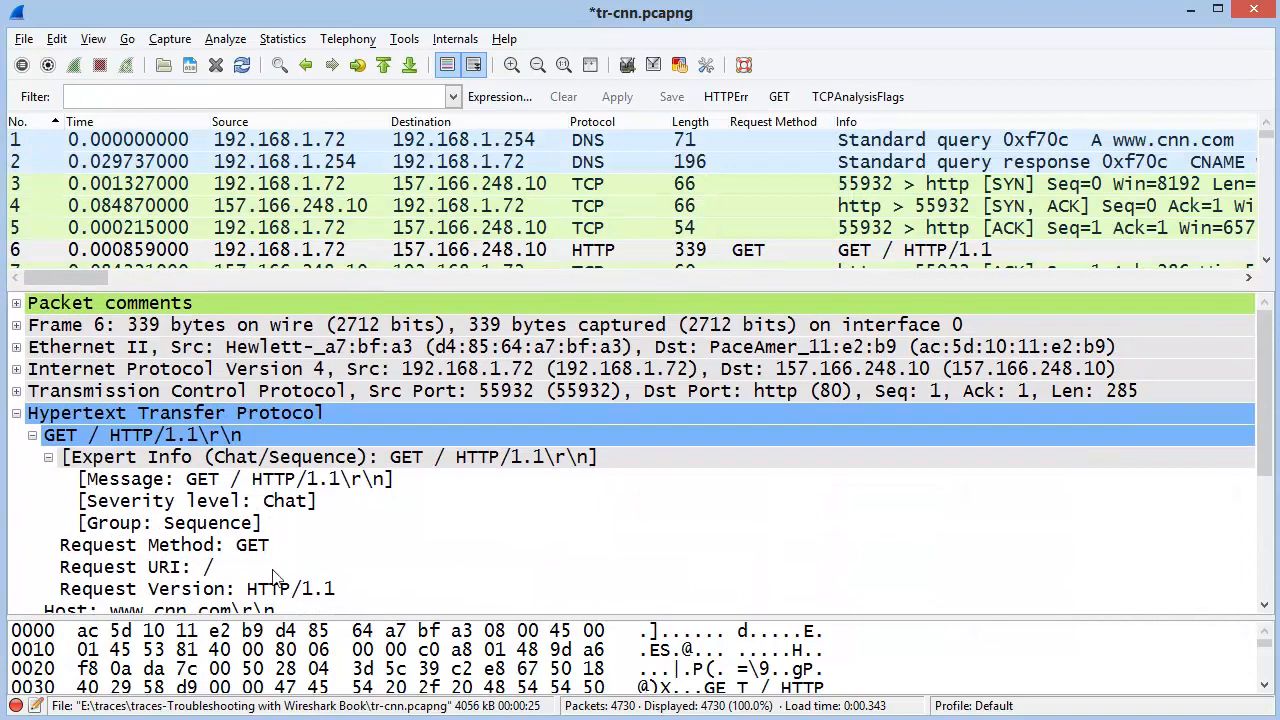
click(216, 567)
right_click(214, 577)
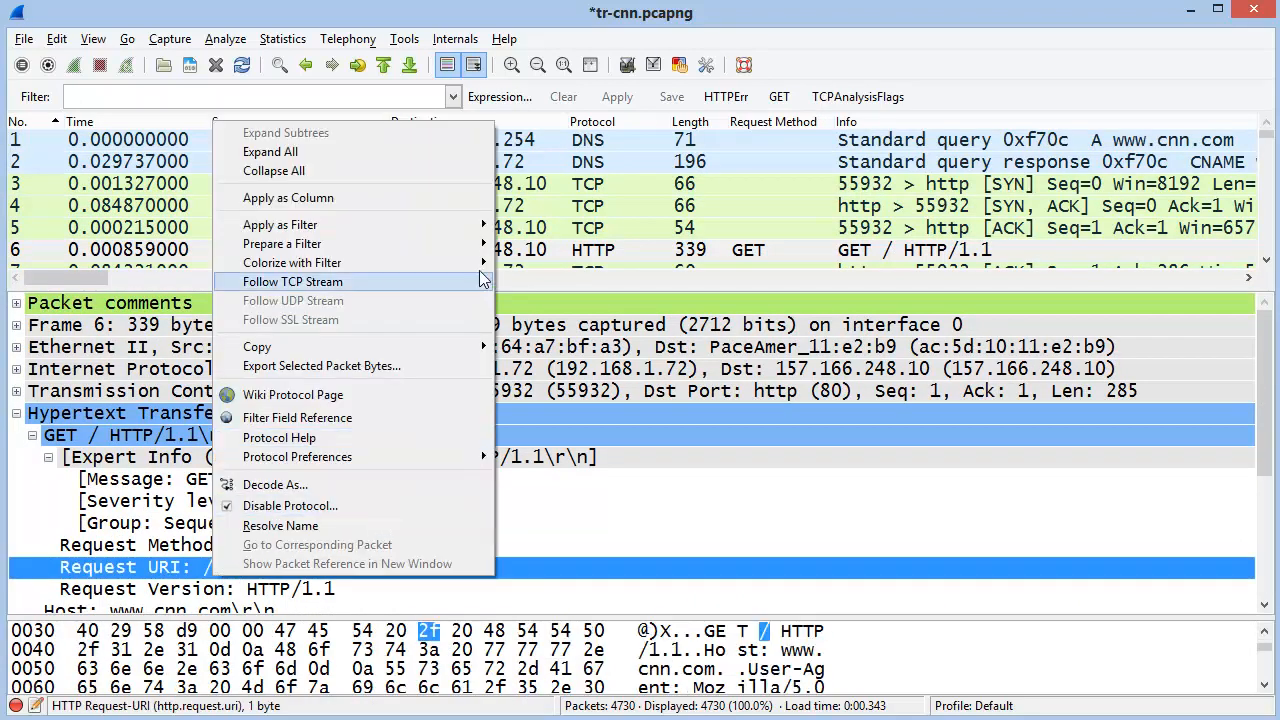
mouse_move(485, 224)
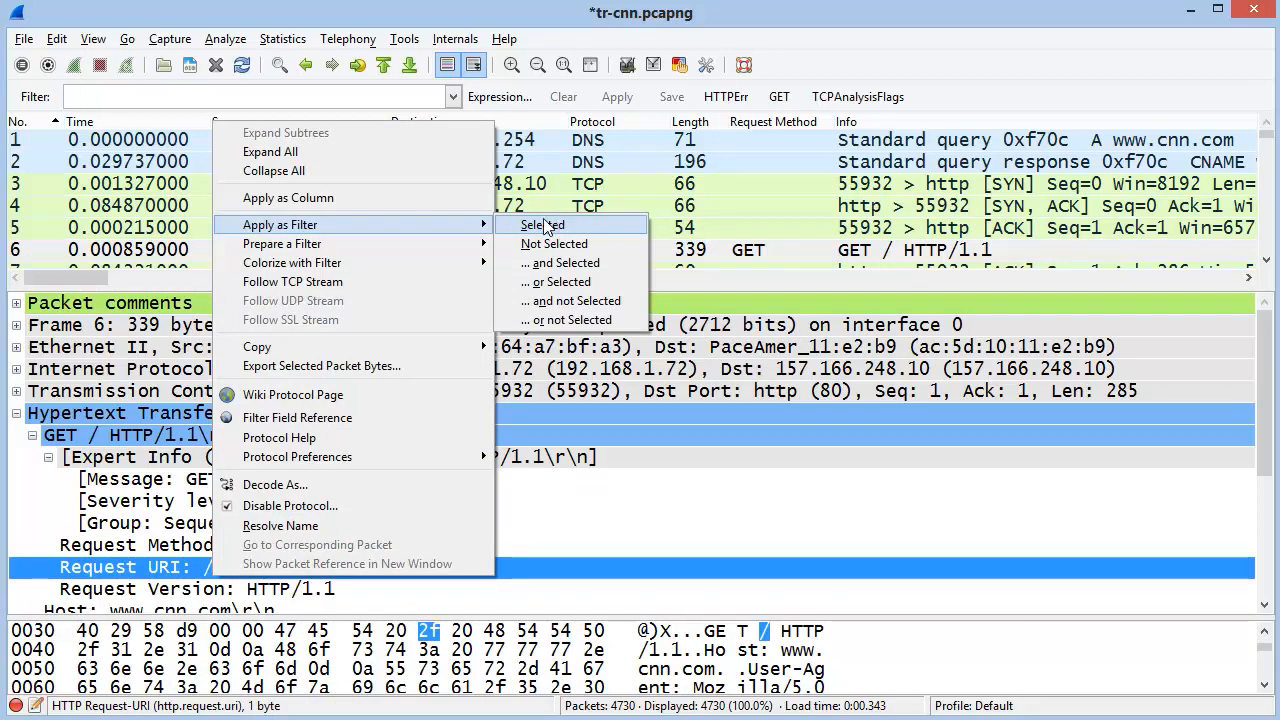
mouse_move(387, 255)
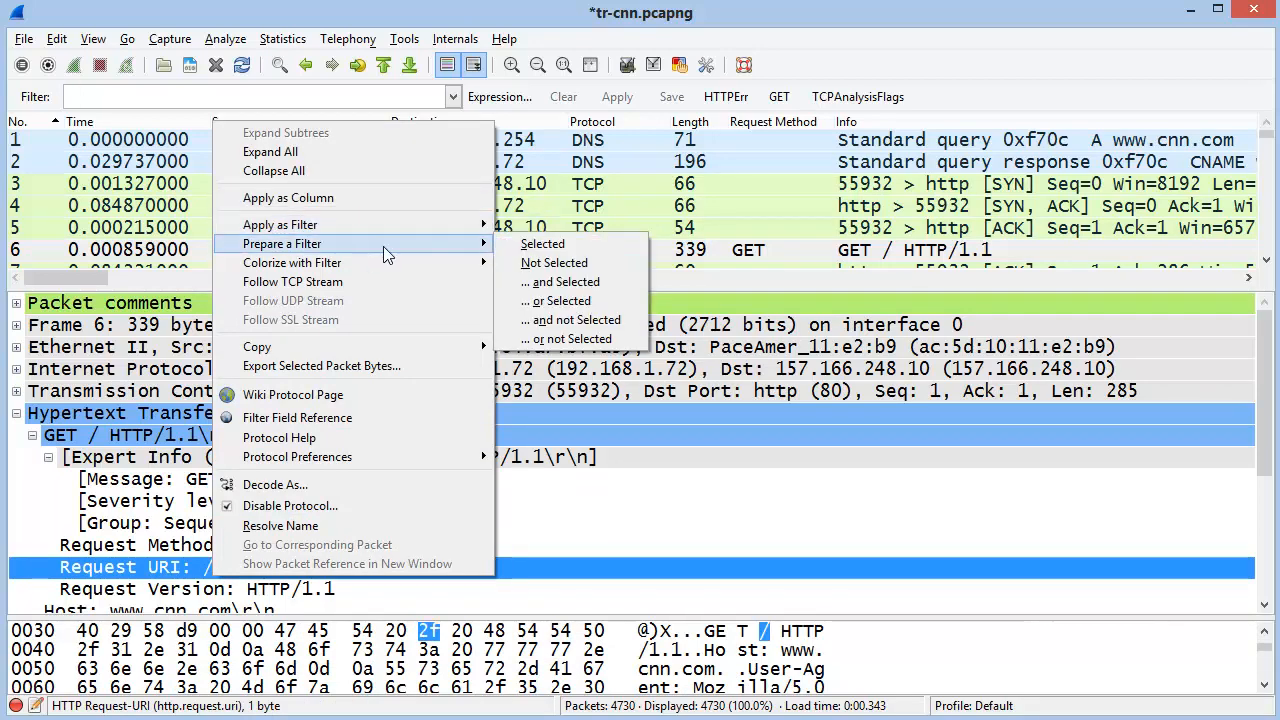
click(576, 246)
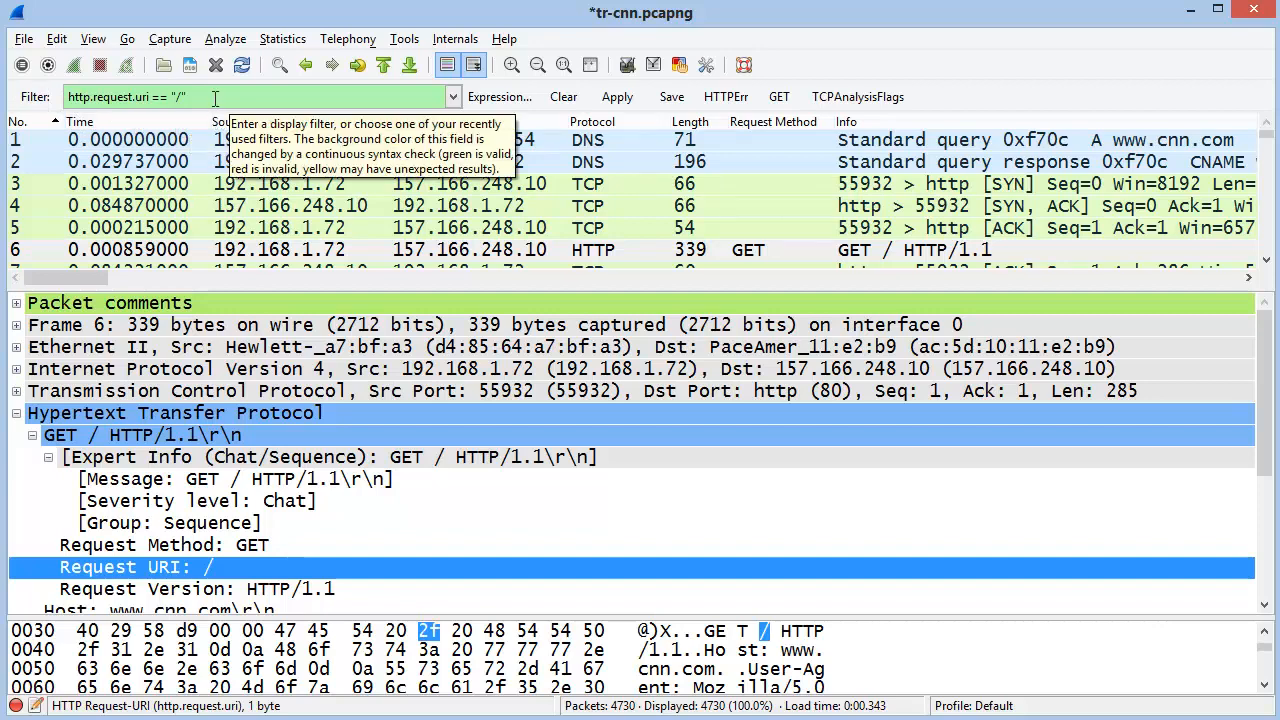
click(566, 100)
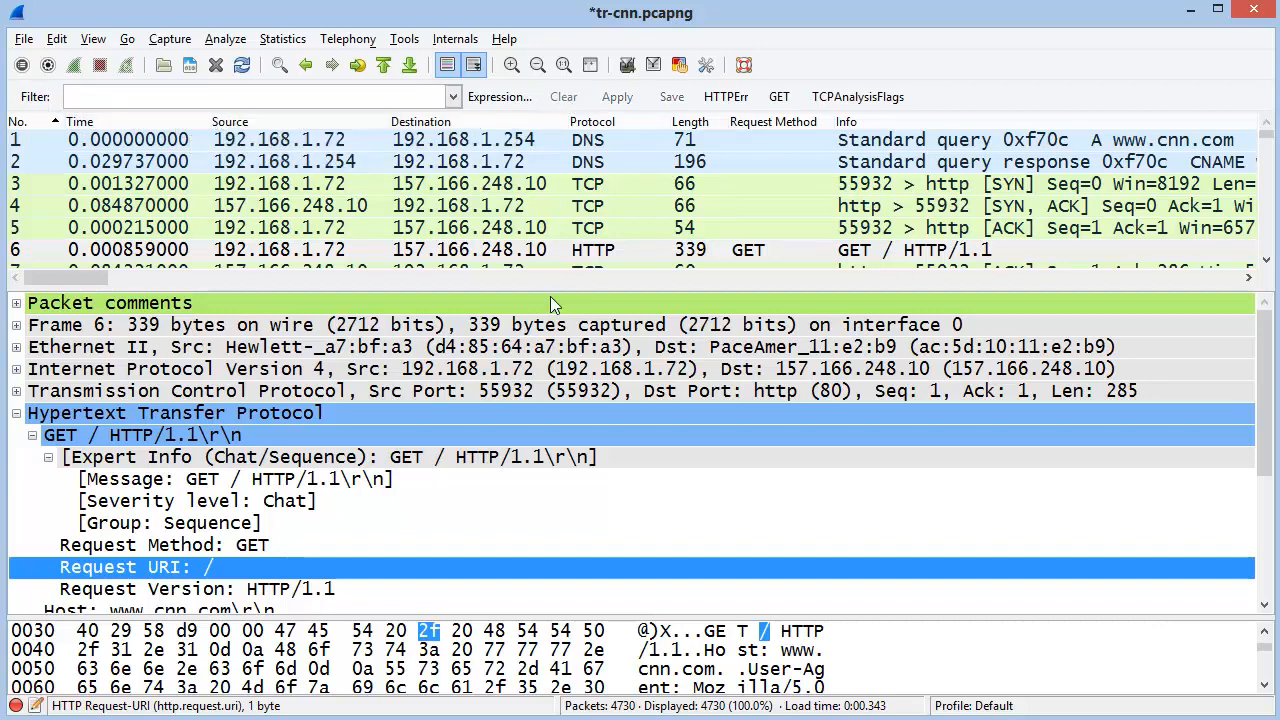
right_click(205, 568)
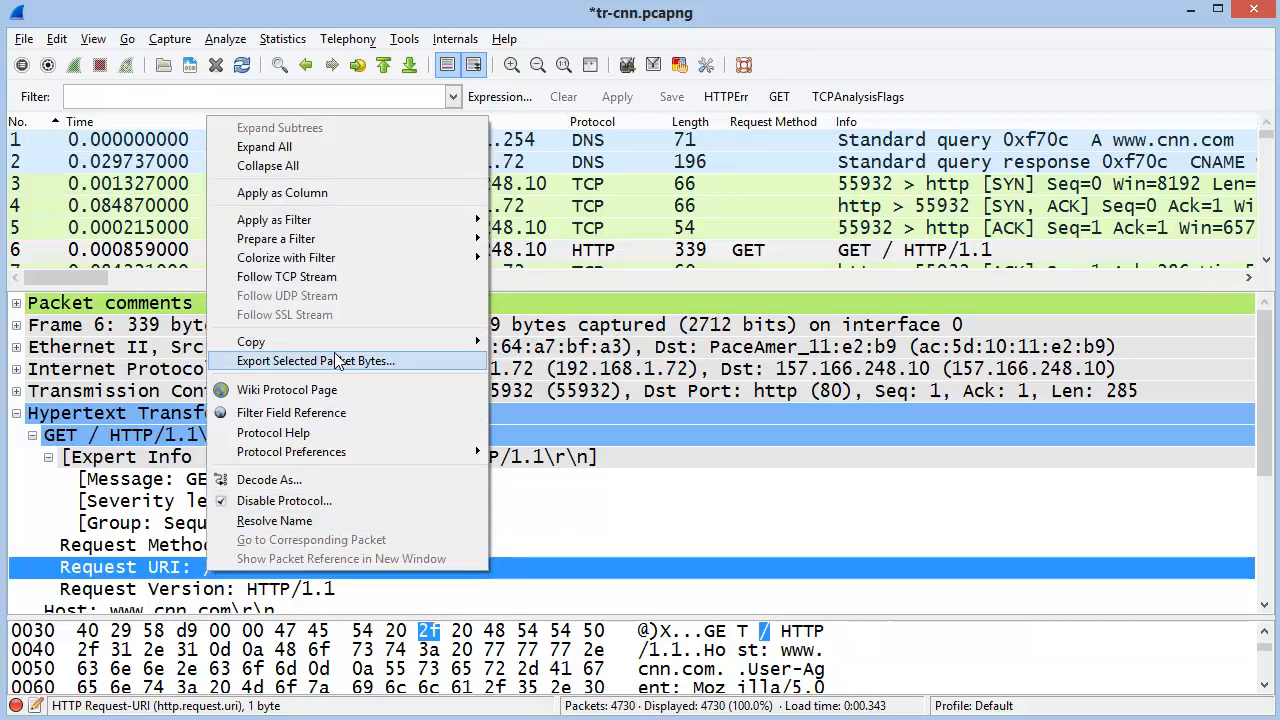
mouse_move(378, 344)
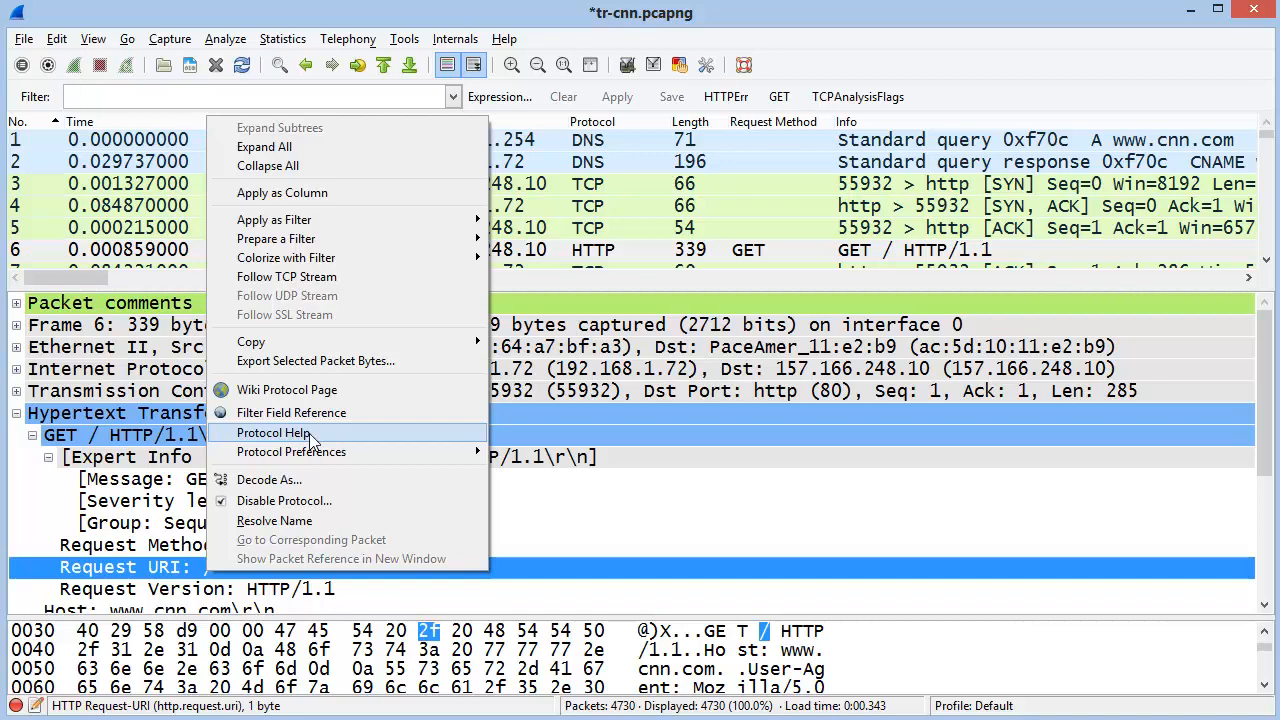
mouse_move(315, 460)
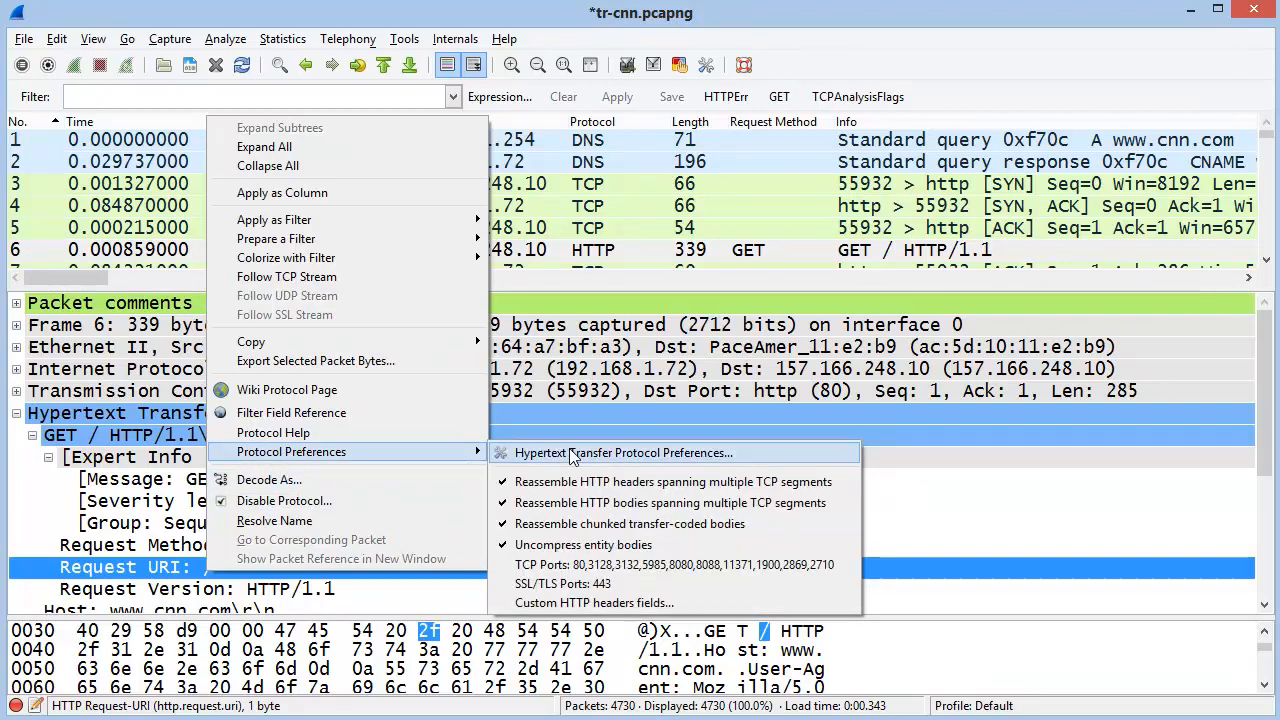
mouse_move(477, 455)
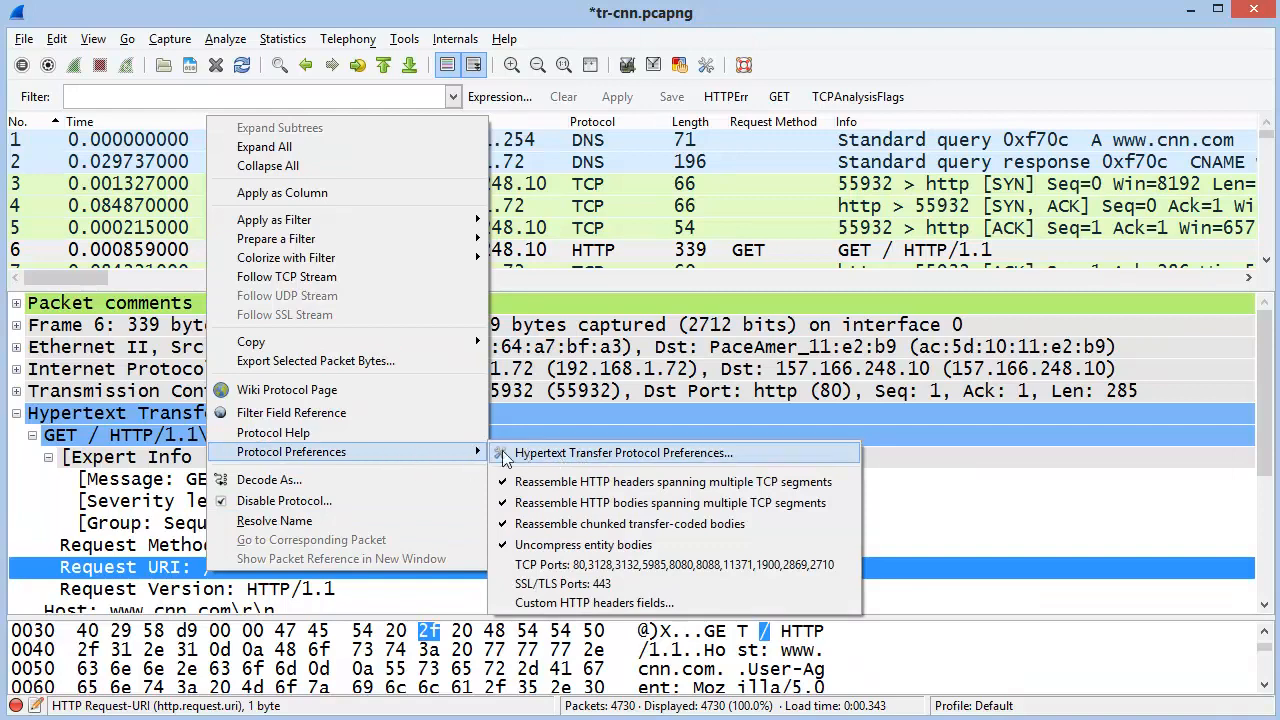
click(182, 405)
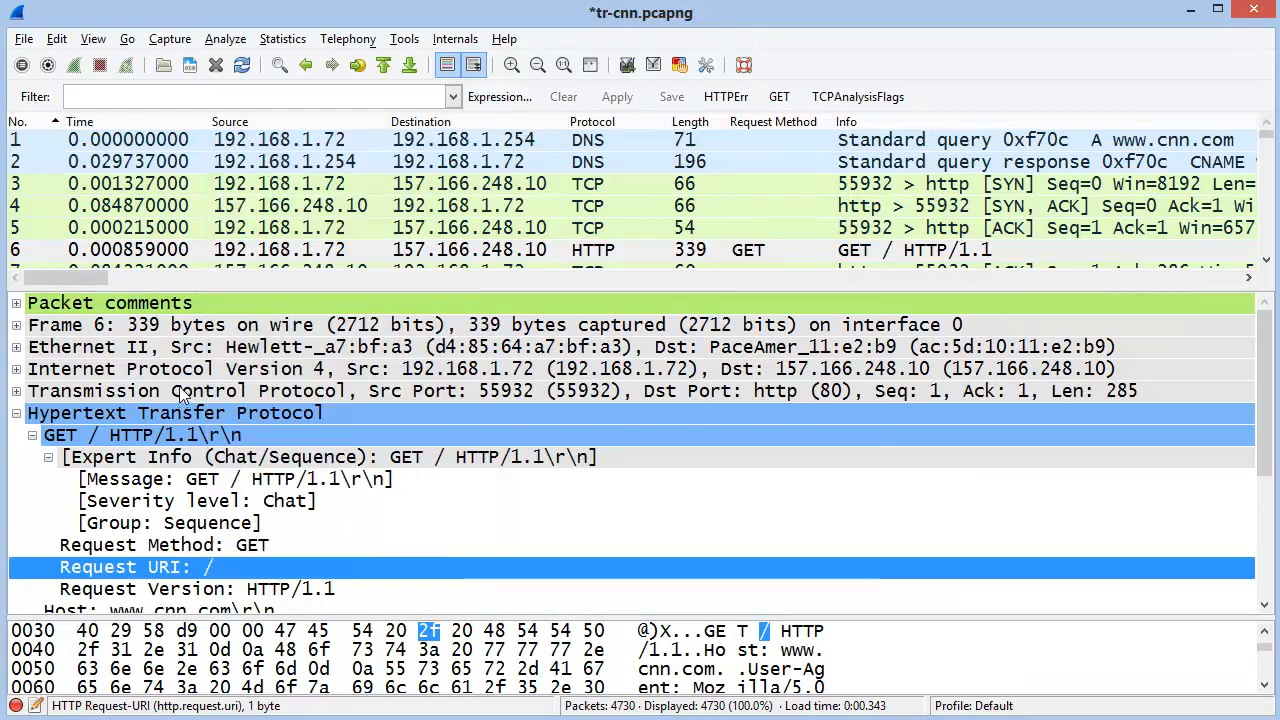
Resolve the Transmission Control Protocol line's address to a host name
click(278, 390)
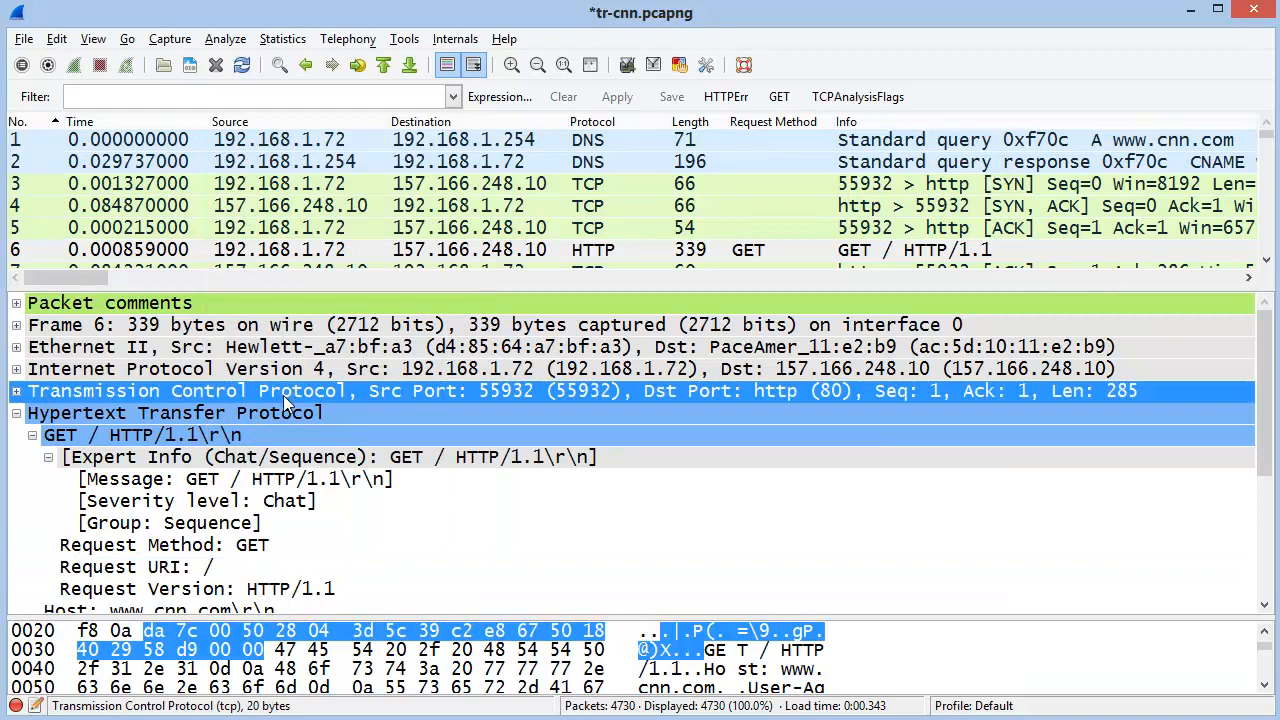
right_click(283, 395)
mouse_move(467, 281)
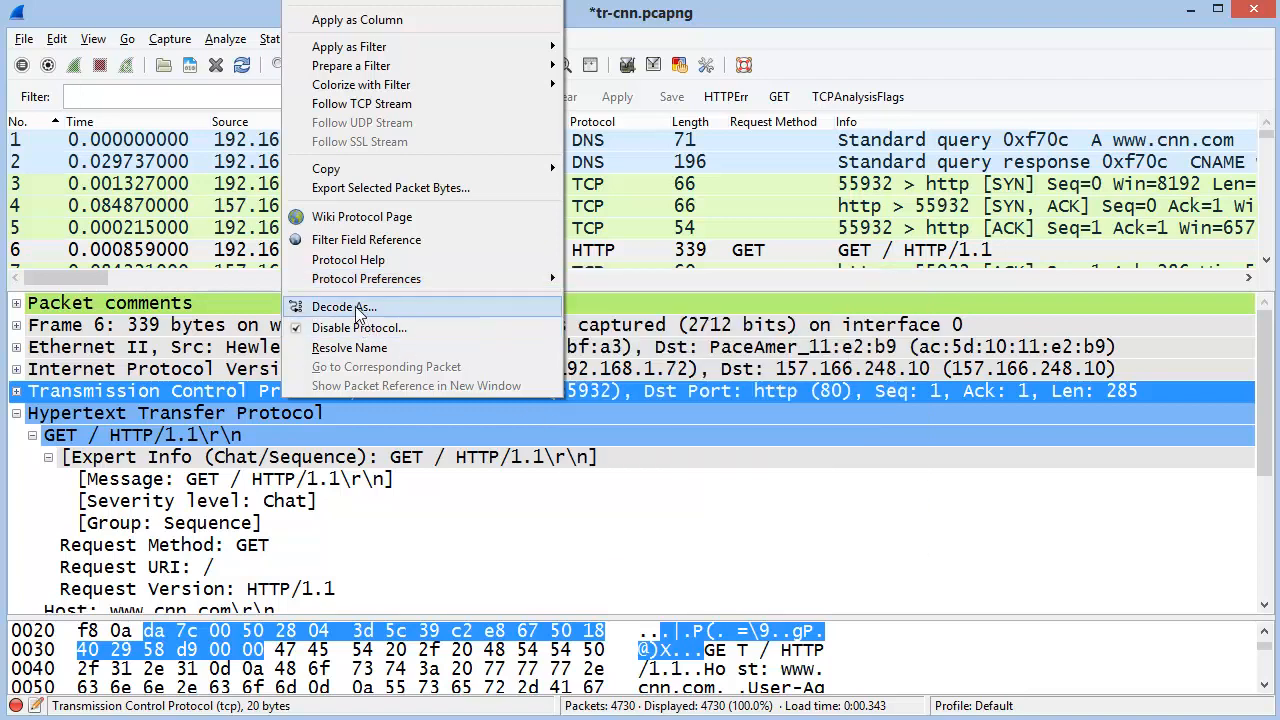
click(424, 350)
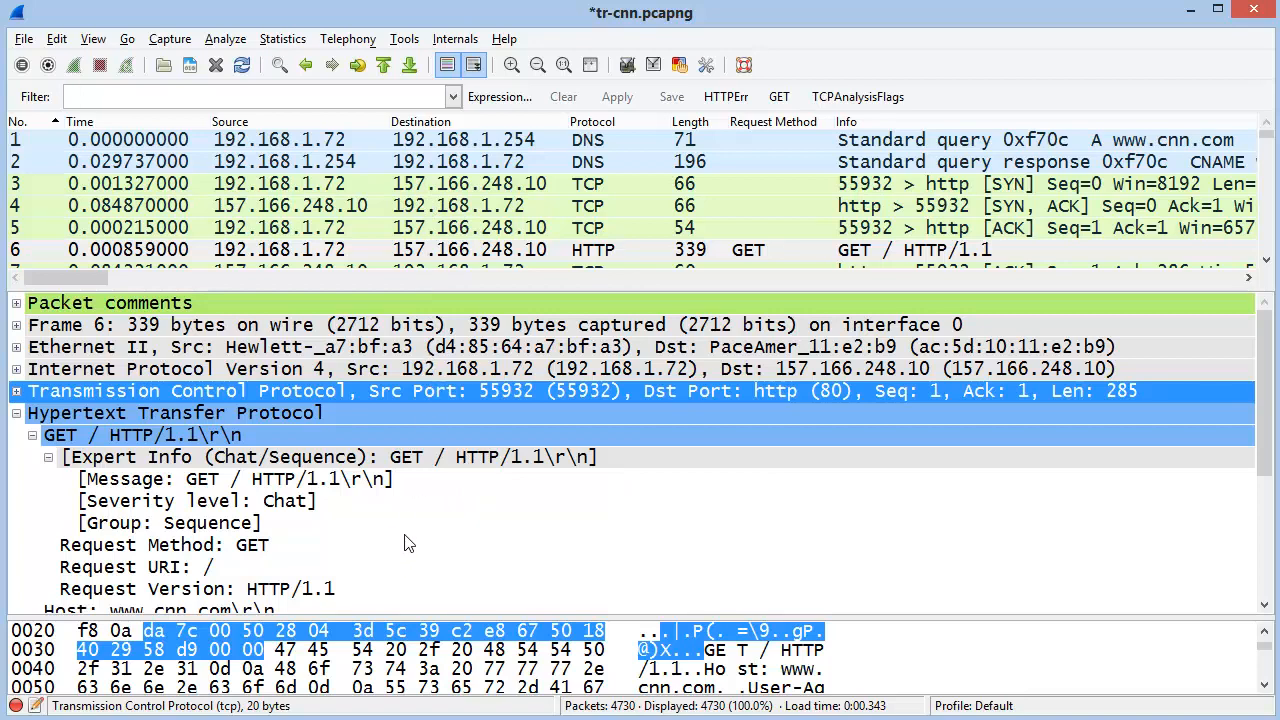
Check the packet bytes display options, then bring up the Statistics menu
right_click(372, 662)
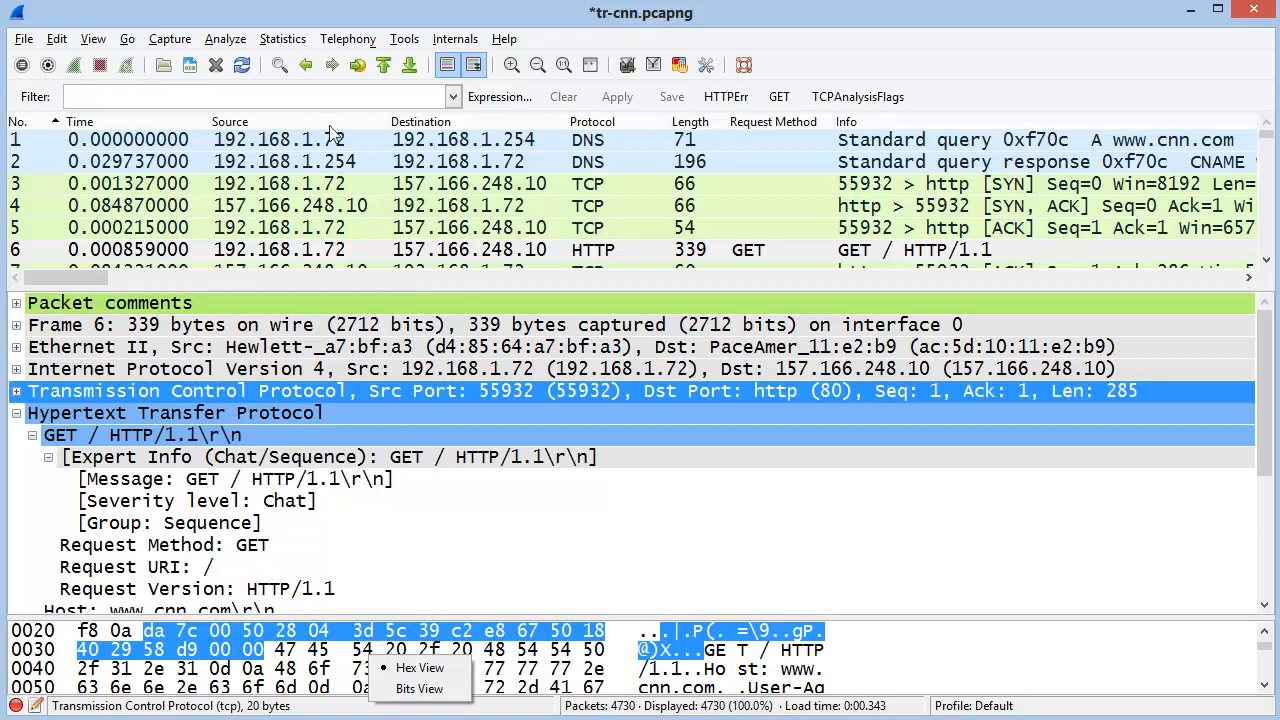
click(284, 40)
click(284, 40)
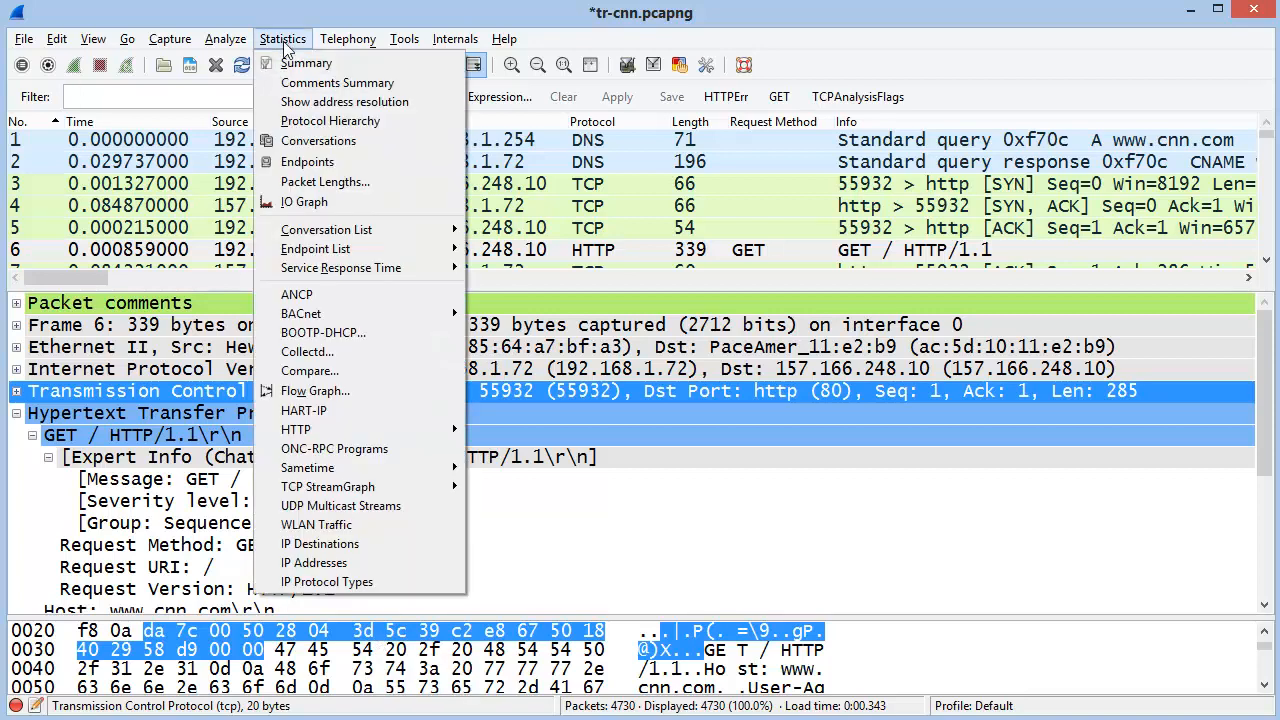
click(316, 122)
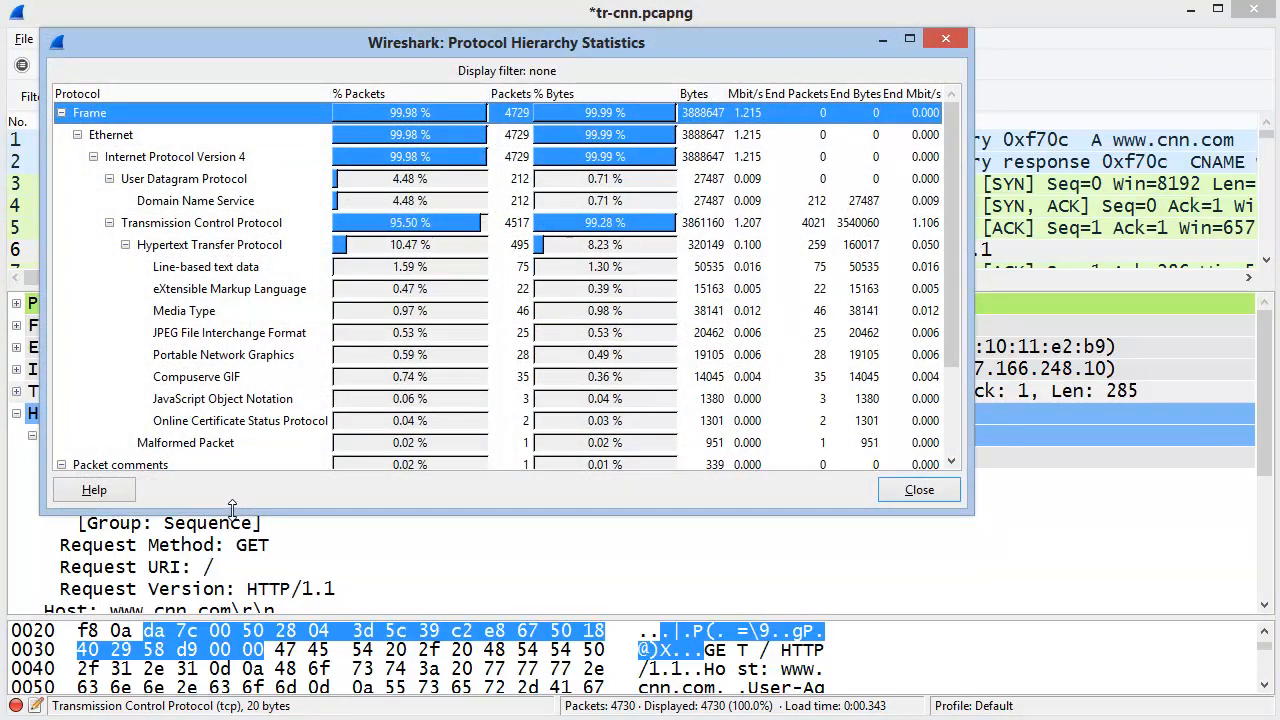
click(222, 202)
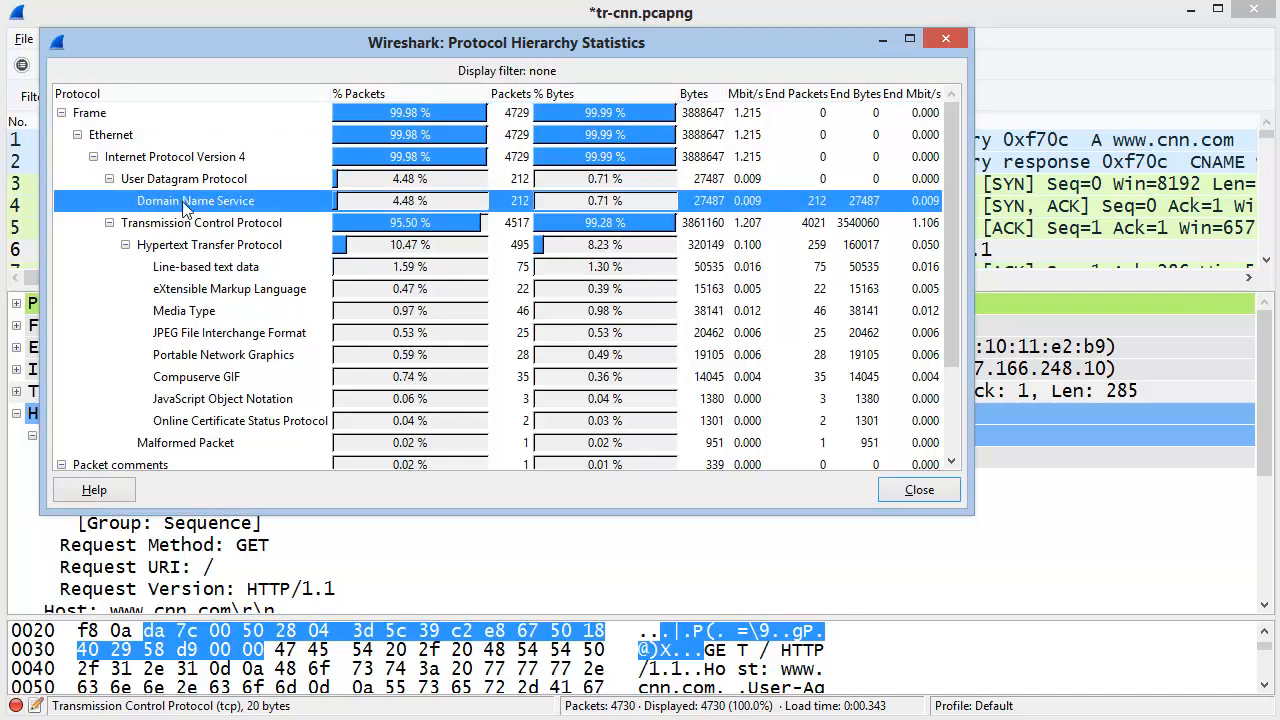
right_click(268, 206)
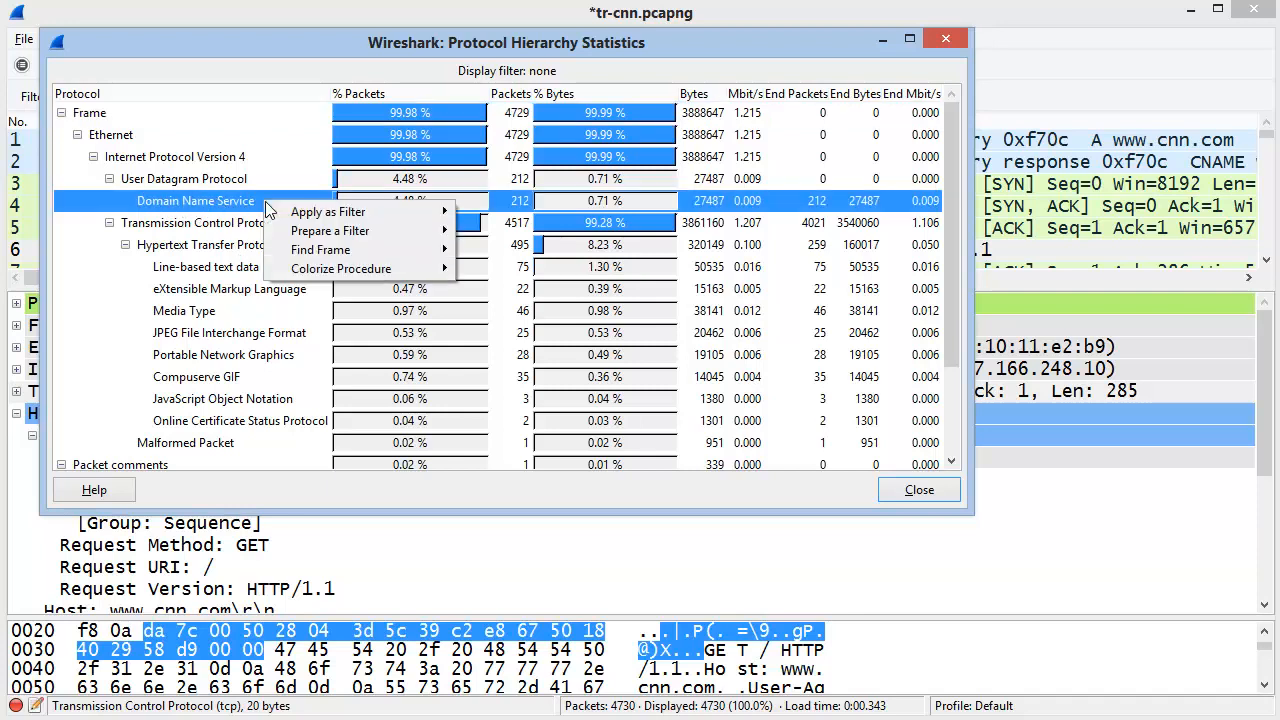
mouse_move(369, 215)
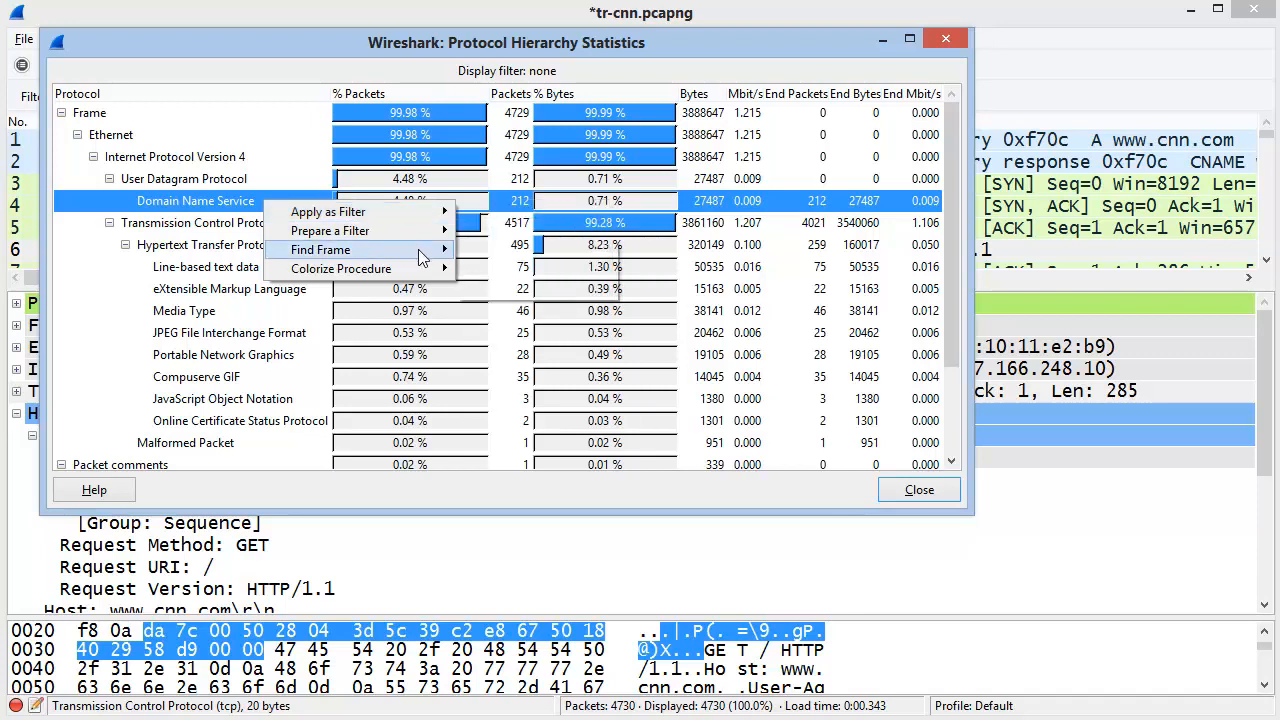
mouse_move(420, 258)
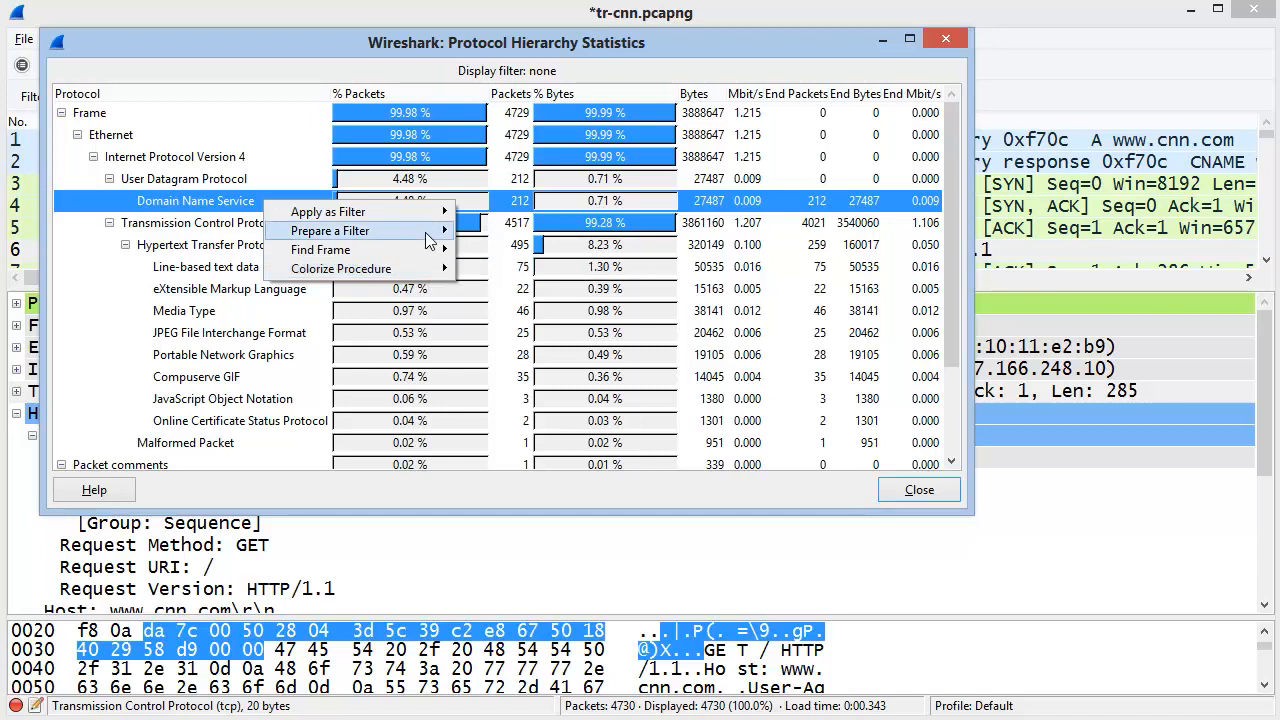
mouse_move(426, 233)
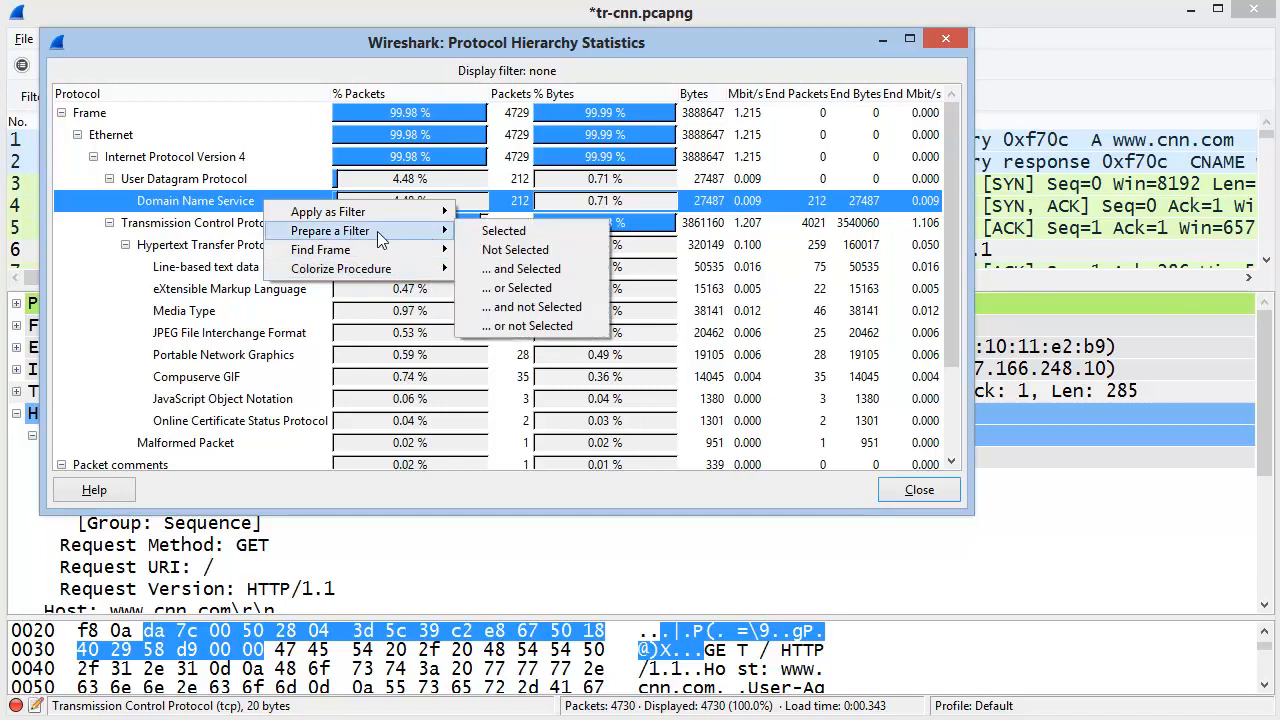
click(505, 240)
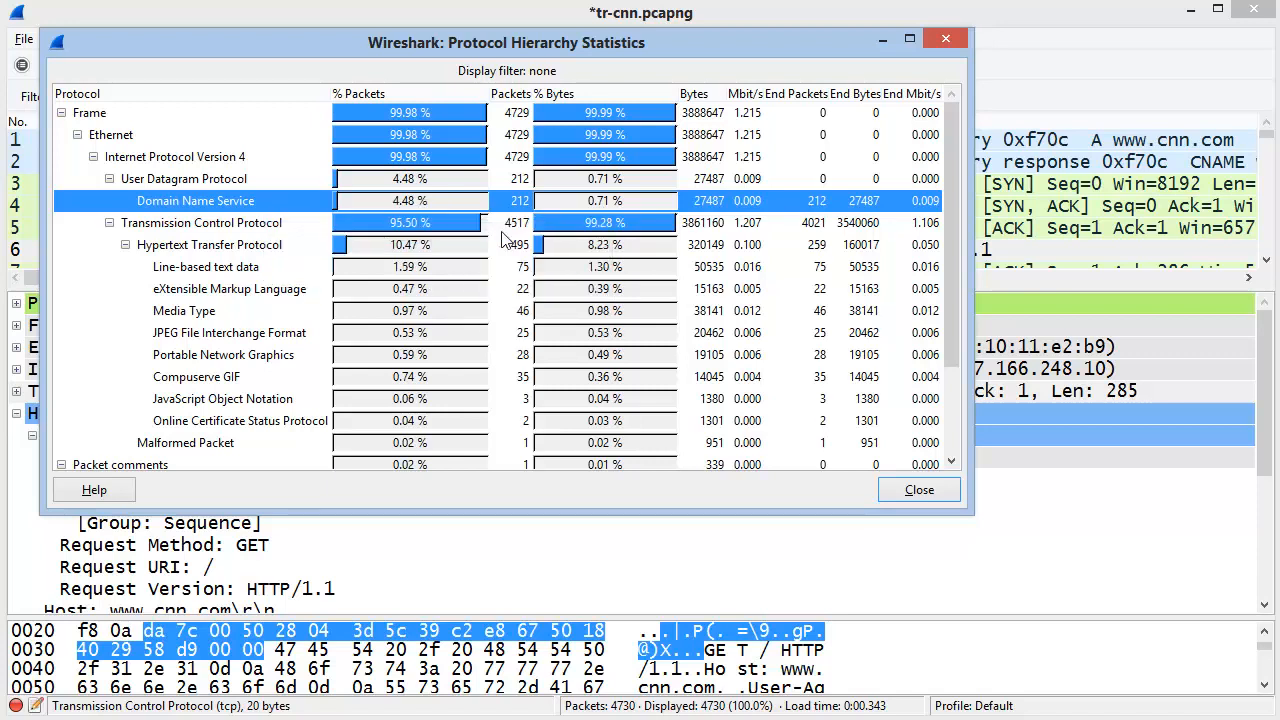
click(911, 495)
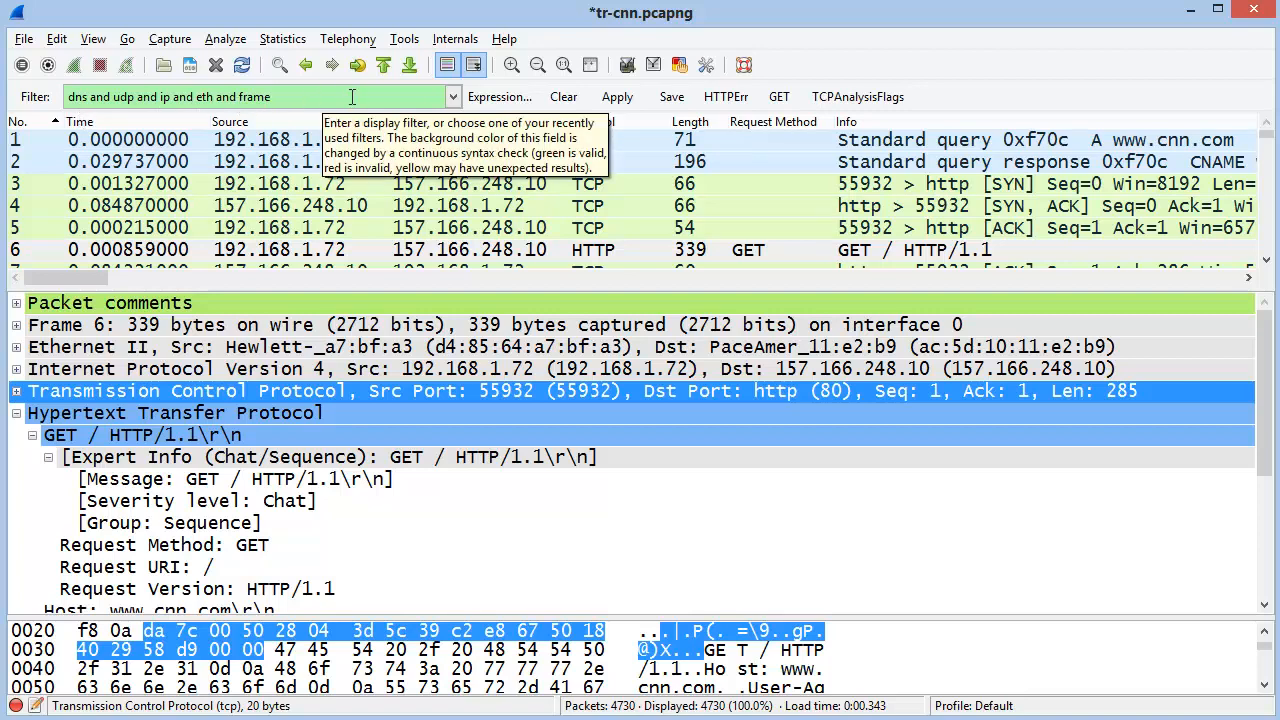
click(563, 96)
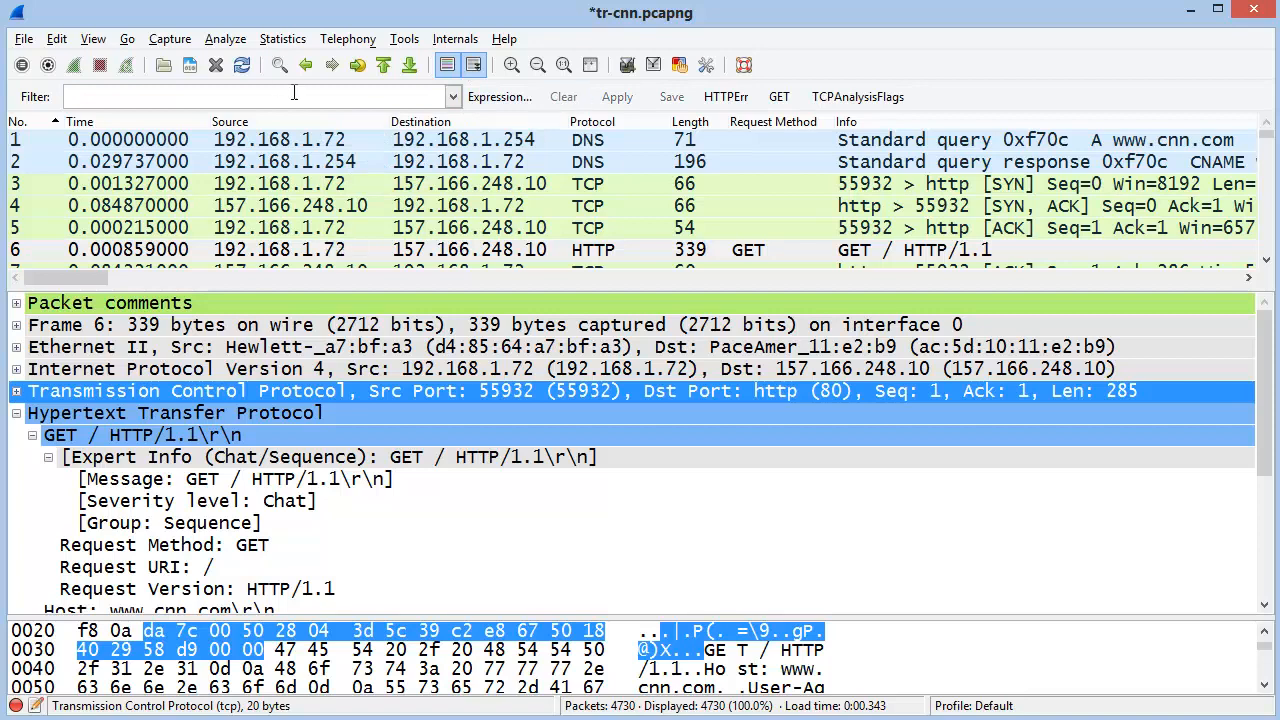
click(283, 40)
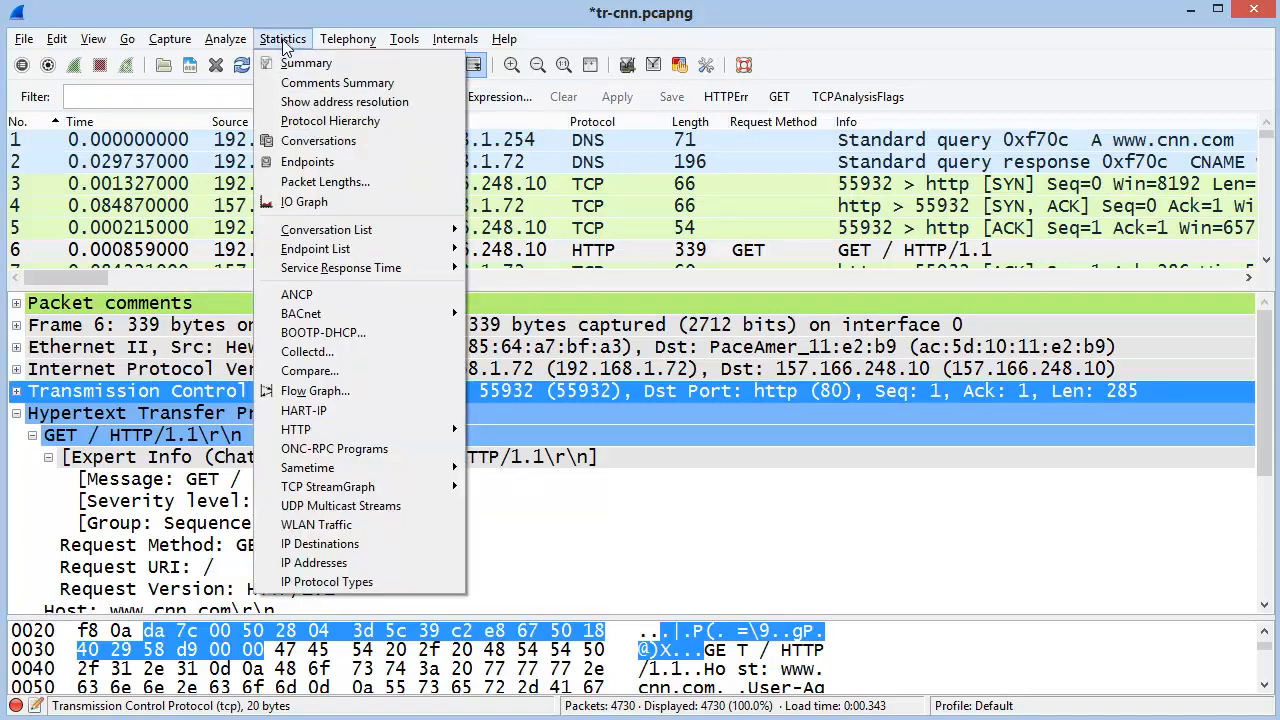
Show the 99 TCP conversations sorted by Bytes, largest (1,516,009 bytes) first
click(305, 141)
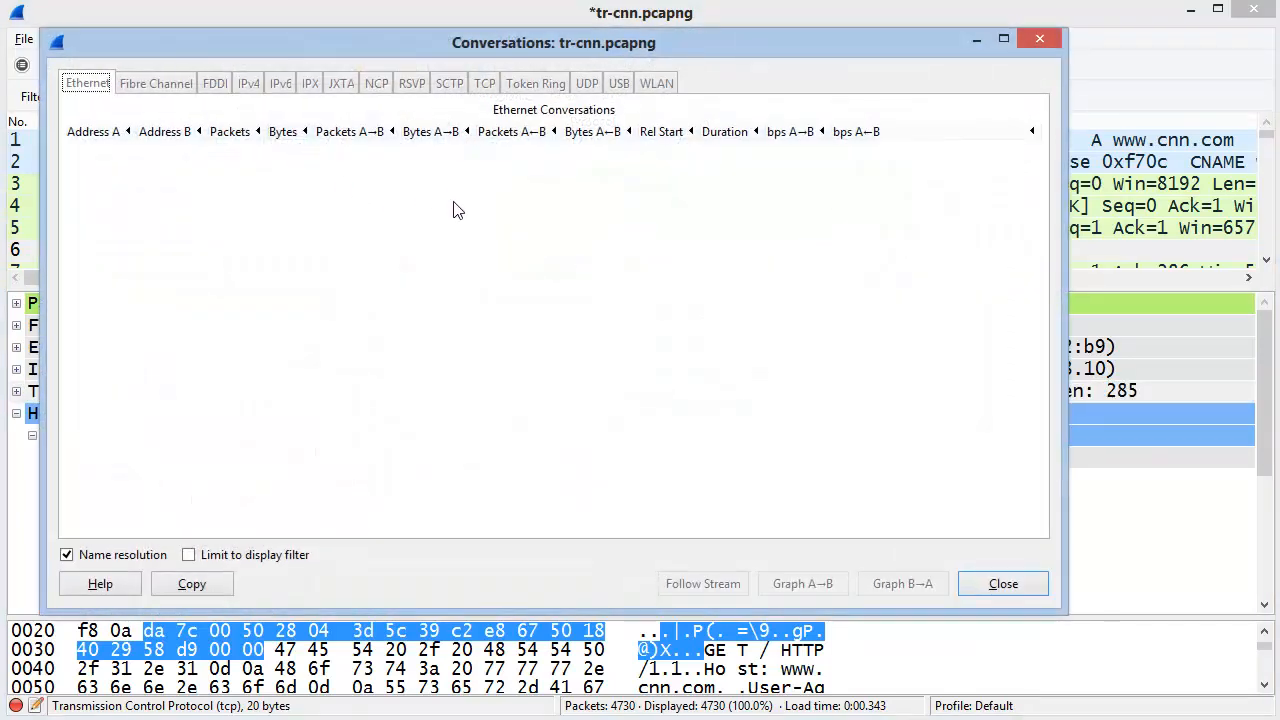
click(530, 90)
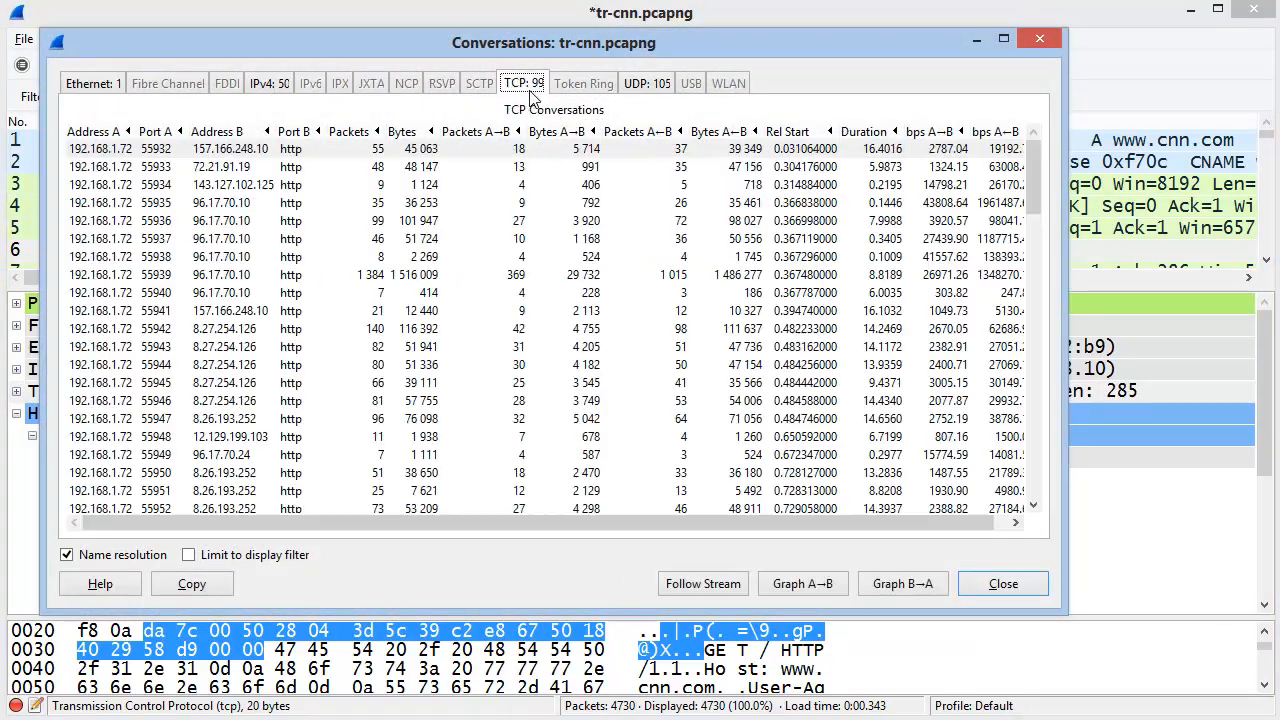
click(413, 134)
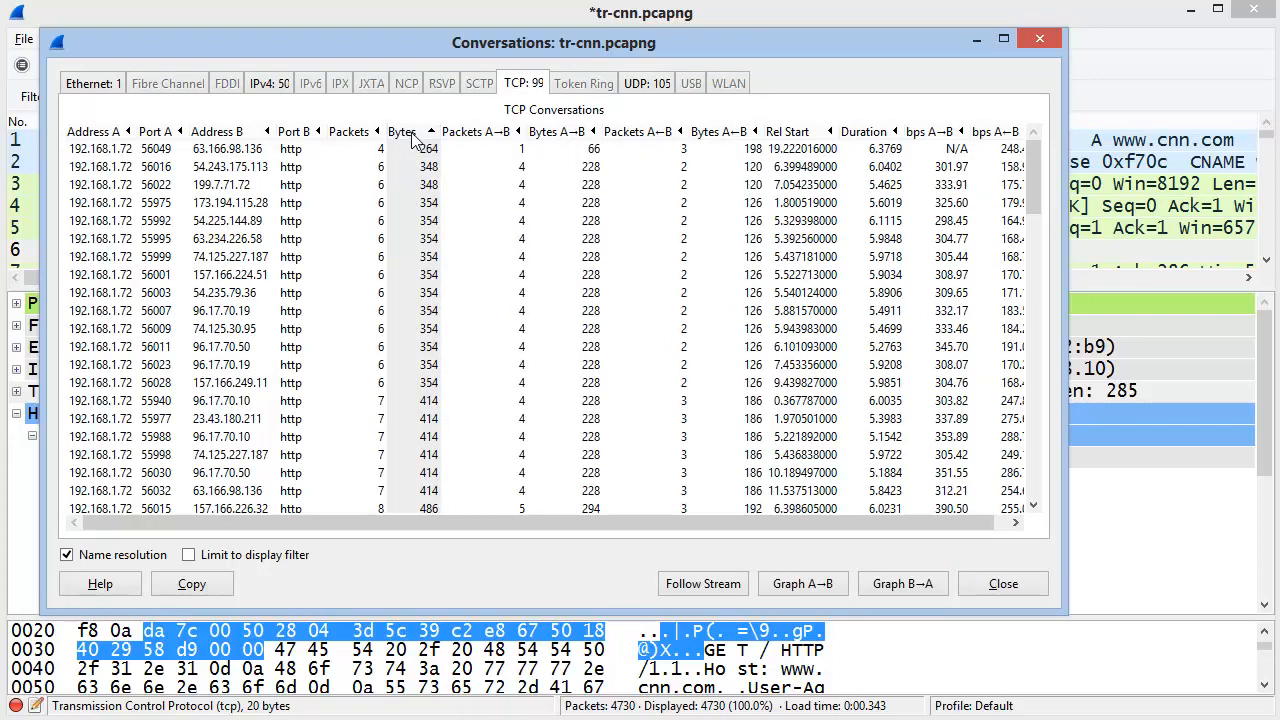
click(416, 134)
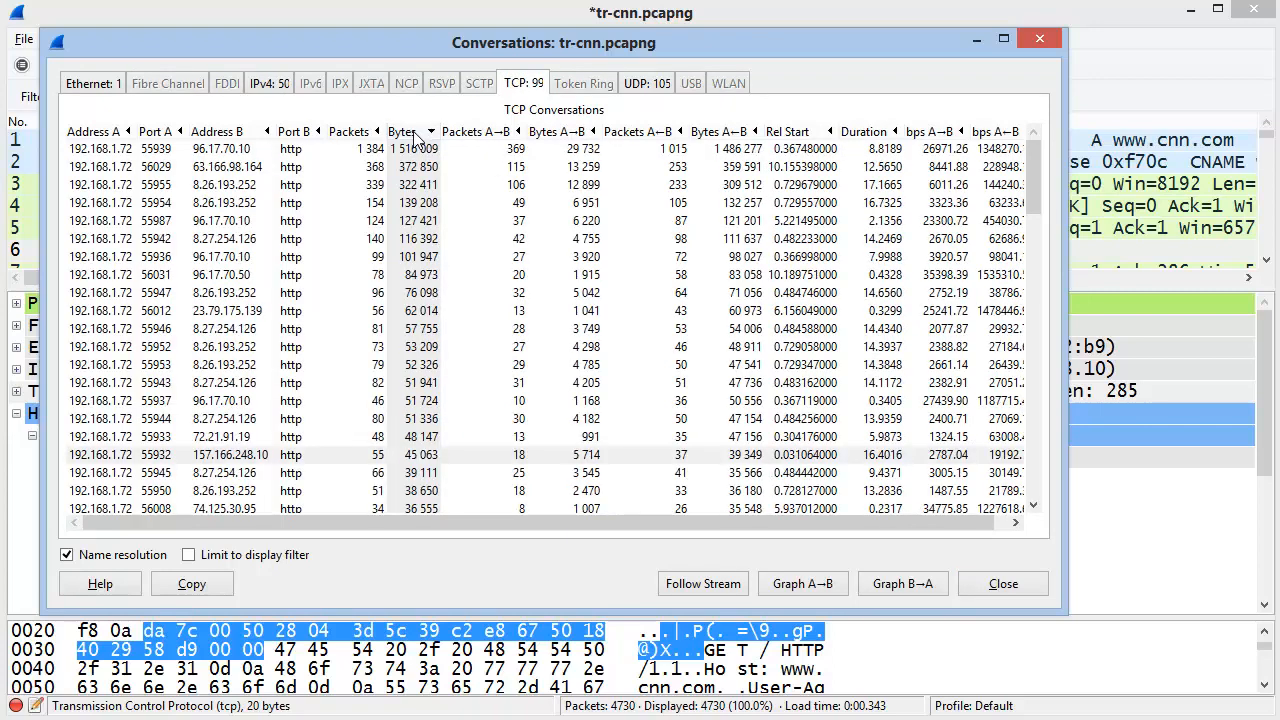
Apply the top conversation, 192.168.1.72:55939 with 96.17.70.10, as an A↔B filter
click(418, 150)
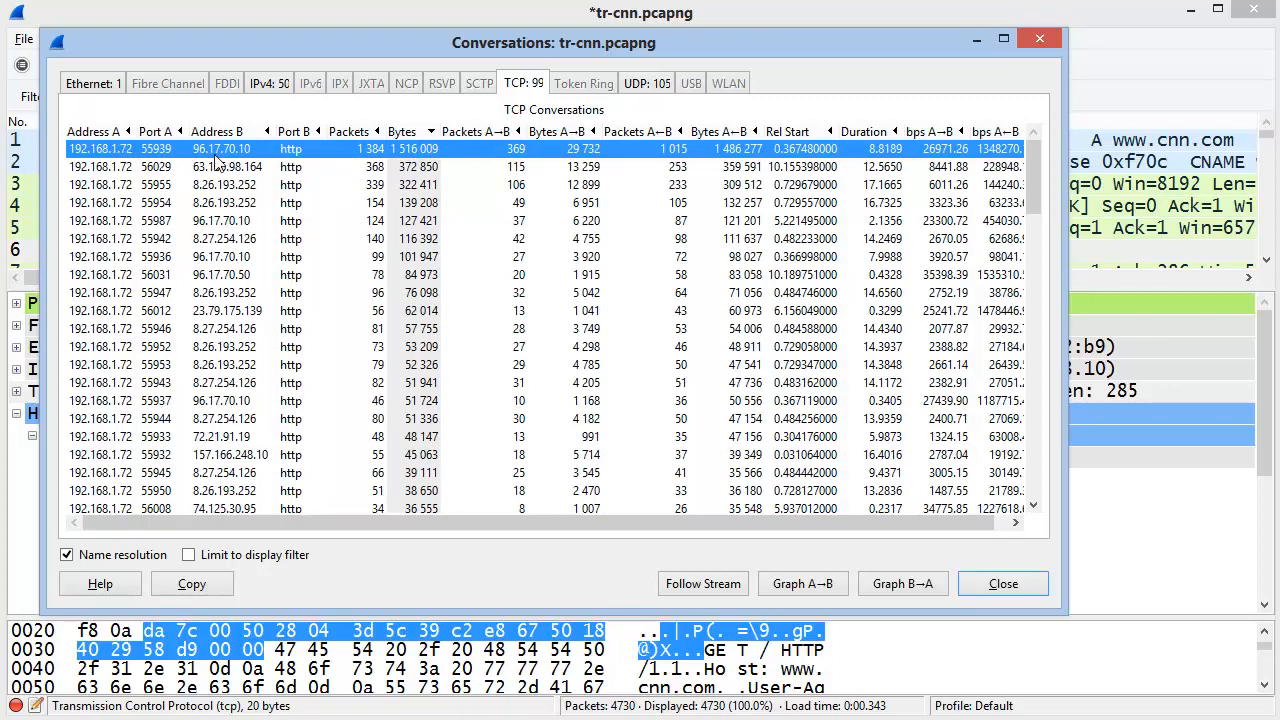
right_click(418, 153)
mouse_move(418, 158)
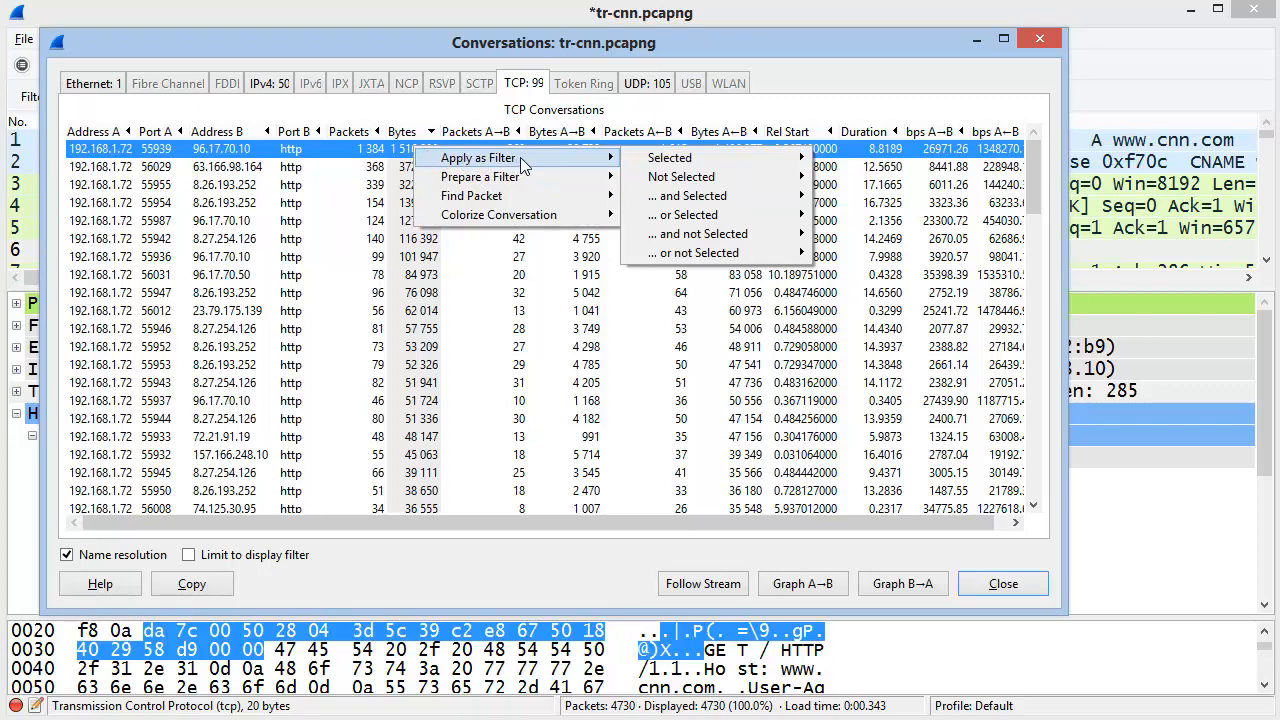
mouse_move(721, 155)
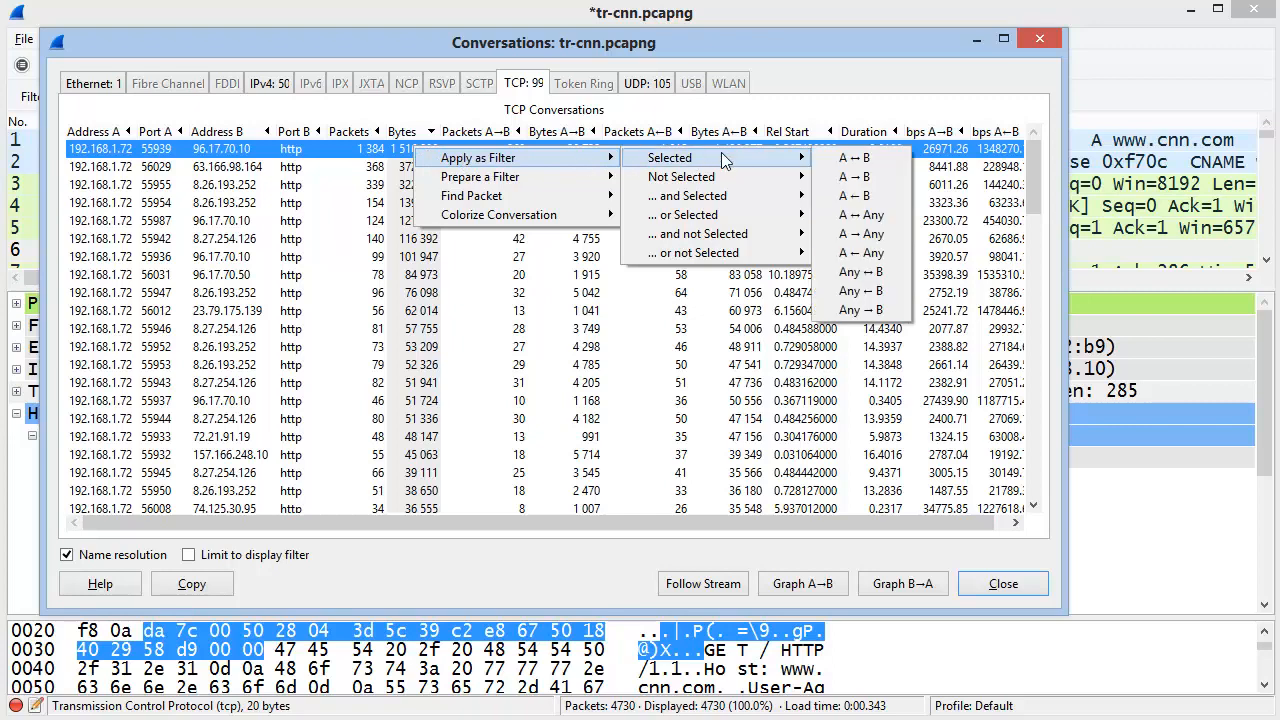
click(878, 158)
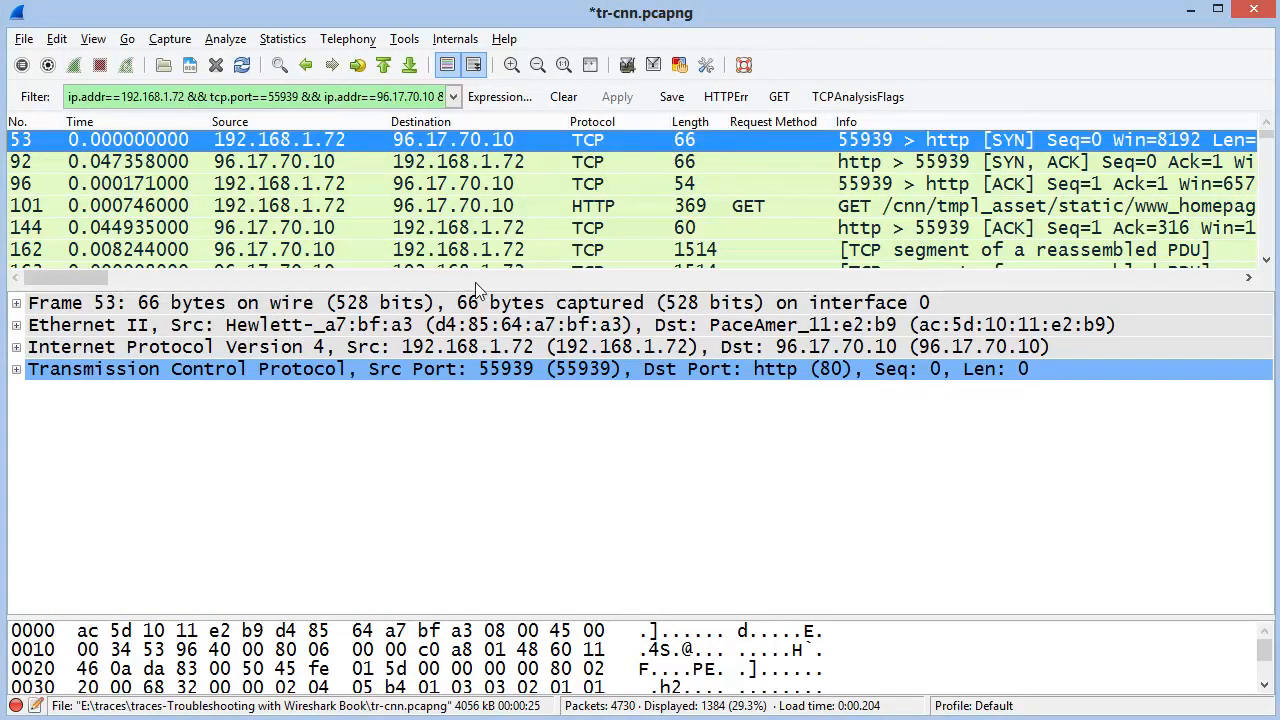
Enlarge the packet list and clear the conversation filter to show all 4730 packets
drag(470, 288, 496, 395)
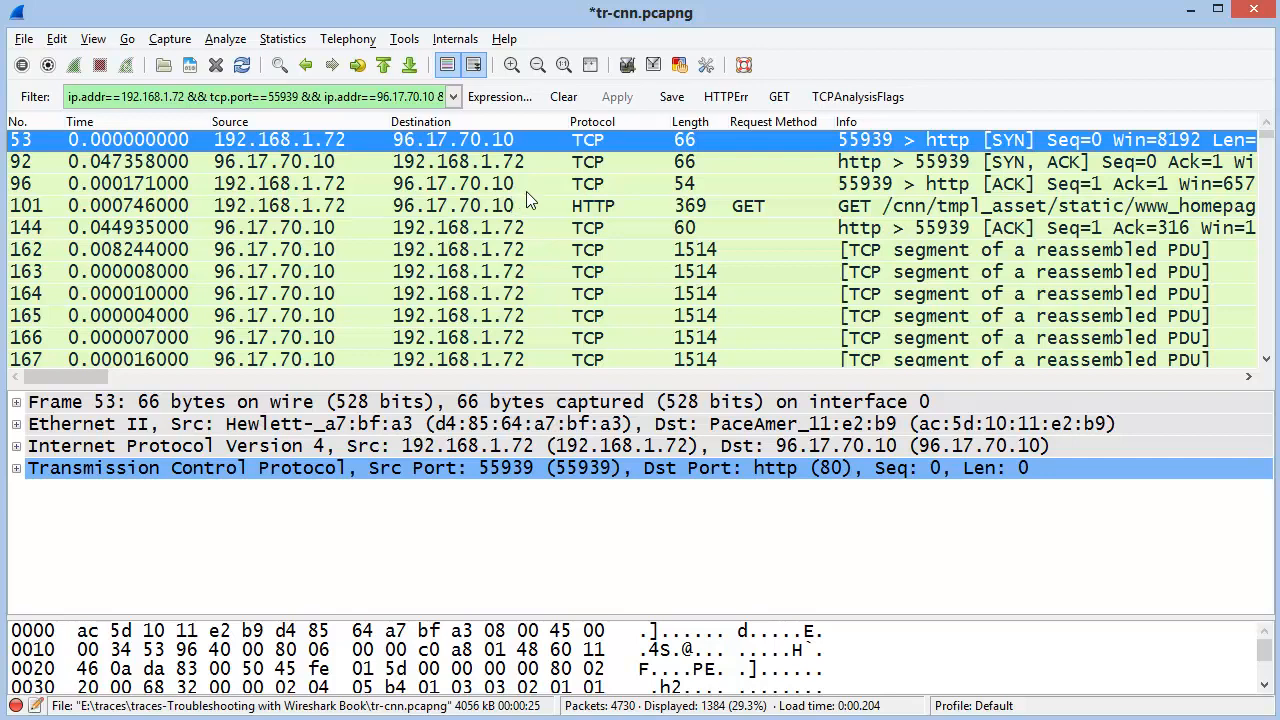
click(563, 97)
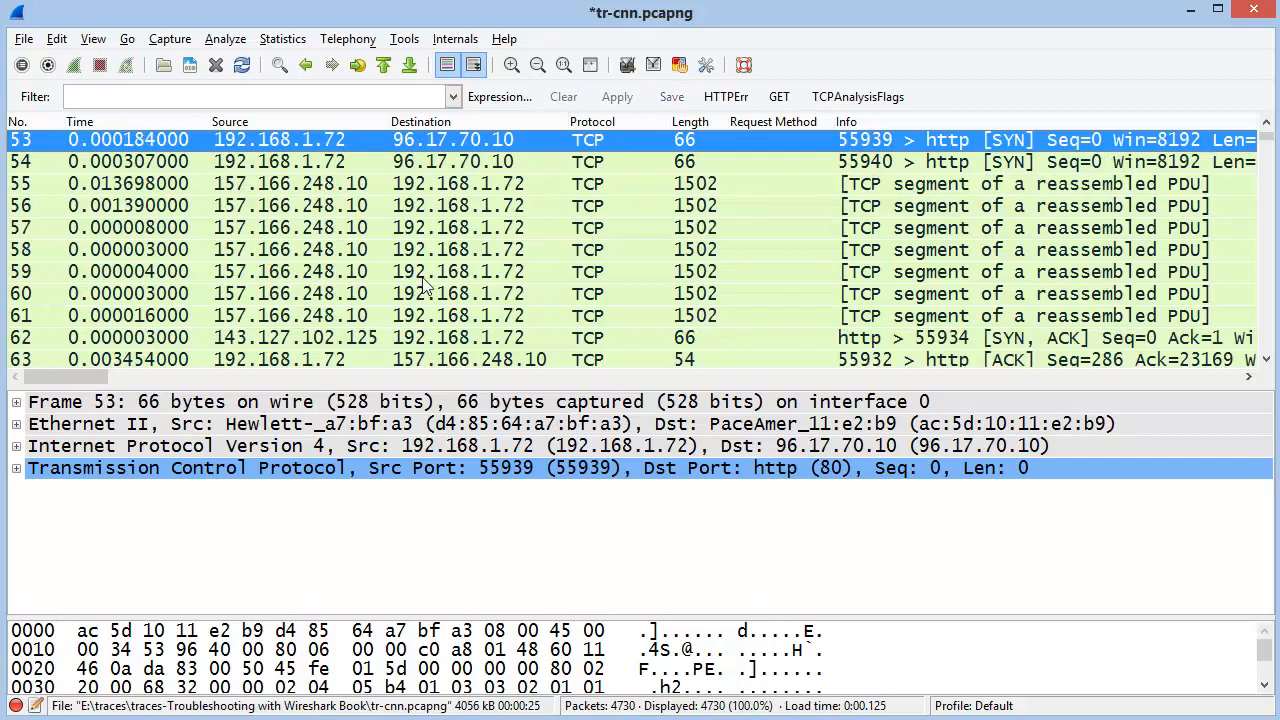